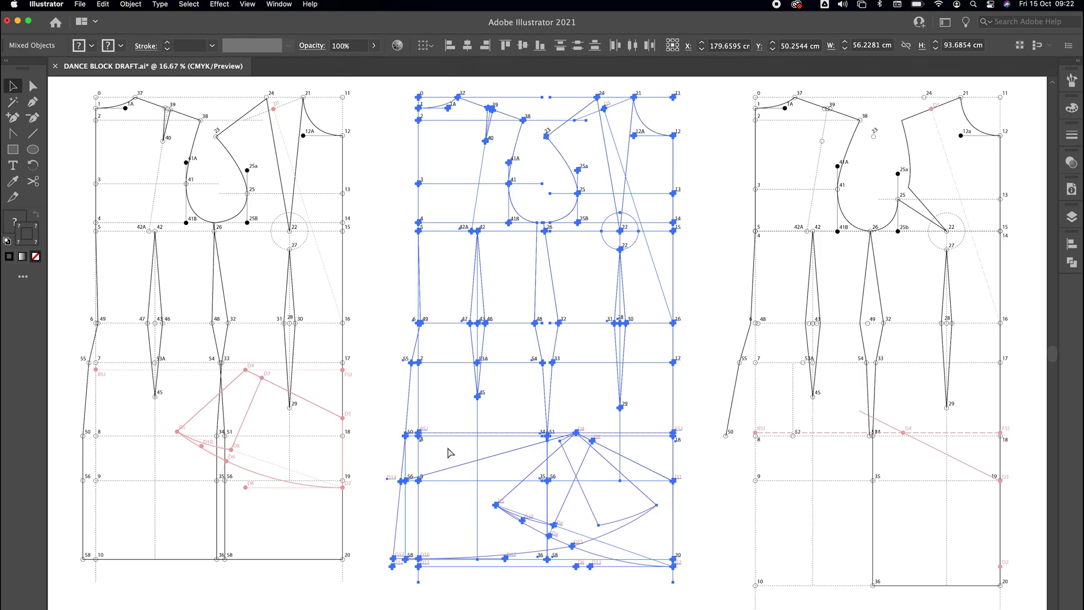
Paste a copy of the selected middle block draft into the empty artboard area and move it further left.
drag(468, 402, 527, 183)
drag(546, 375, 570, 217)
click(576, 292)
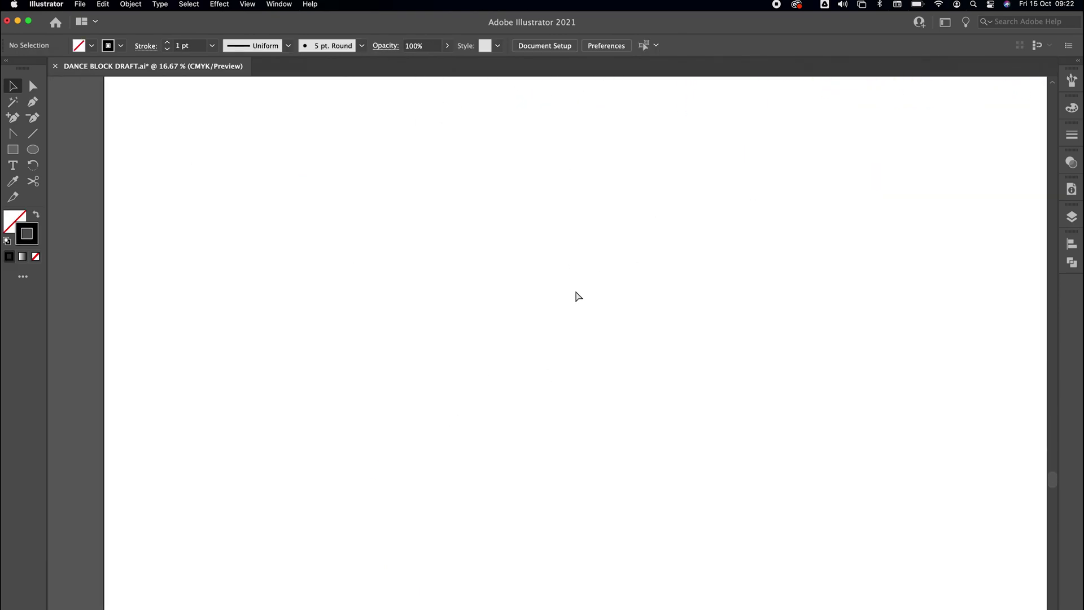
key(super+v)
drag(520, 191, 326, 220)
click(561, 193)
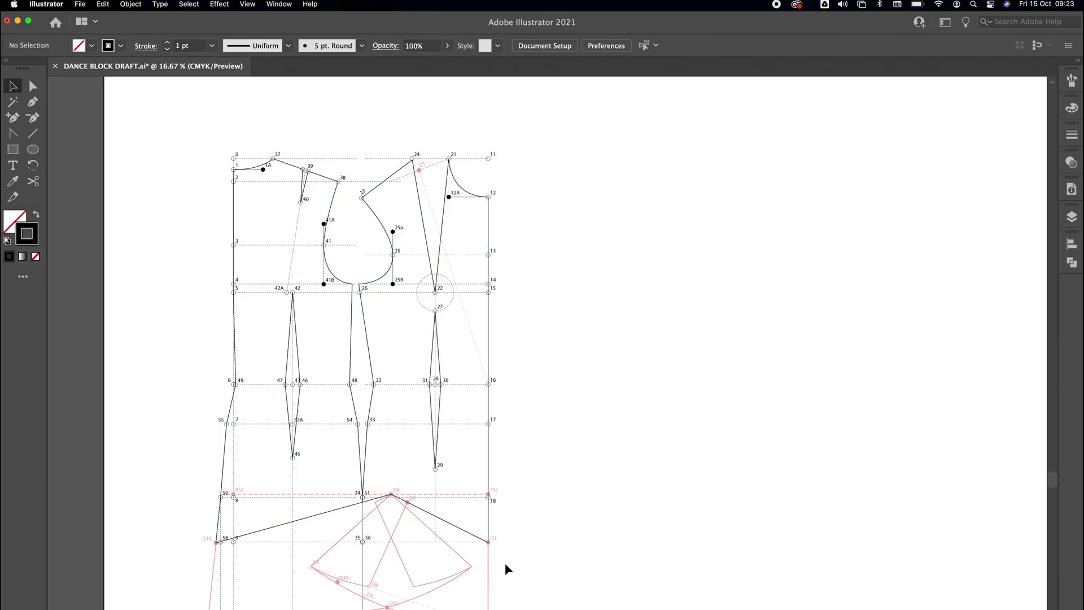
Copy the front bodice's outline, waist dart, bust circle and guide lines without labels into the empty space beside the pasted draft.
key(super+equal)
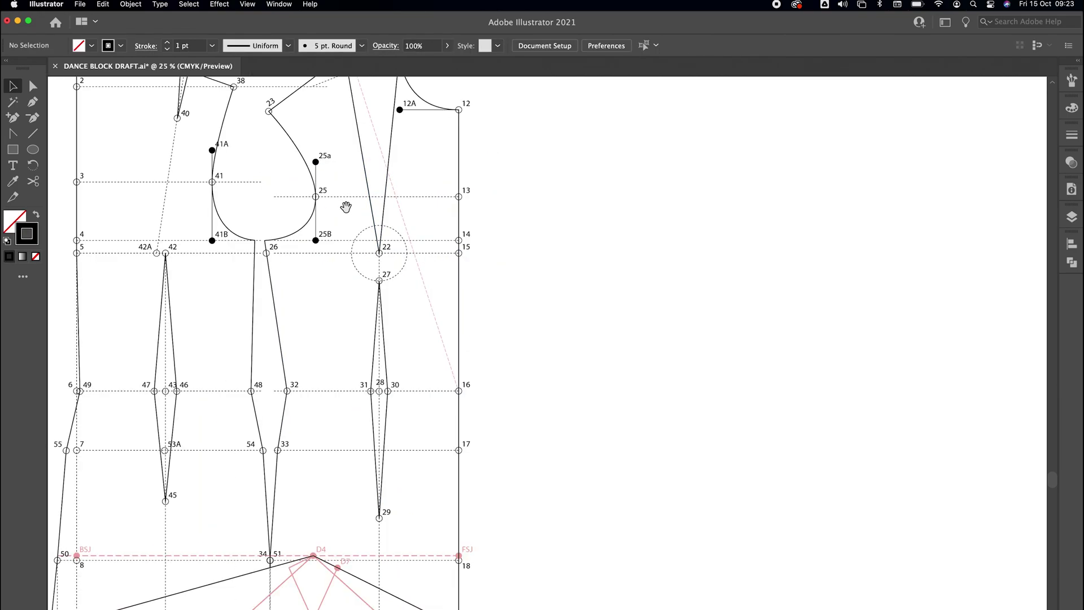
drag(345, 207, 371, 265)
click(444, 256)
drag(456, 320, 410, 400)
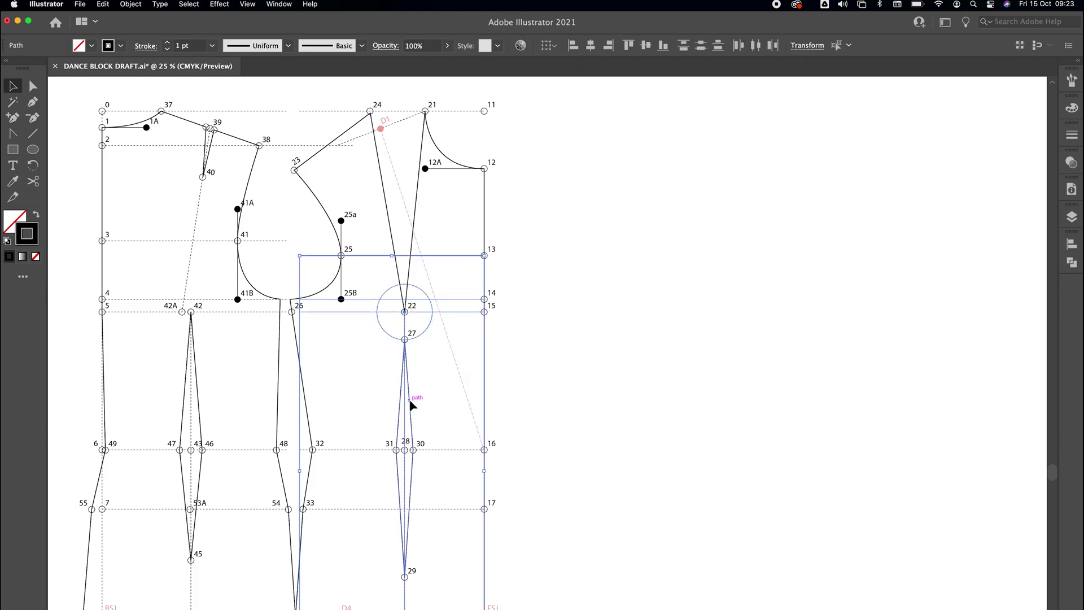
shift+click(312, 423)
scroll(314, 415, down, 5)
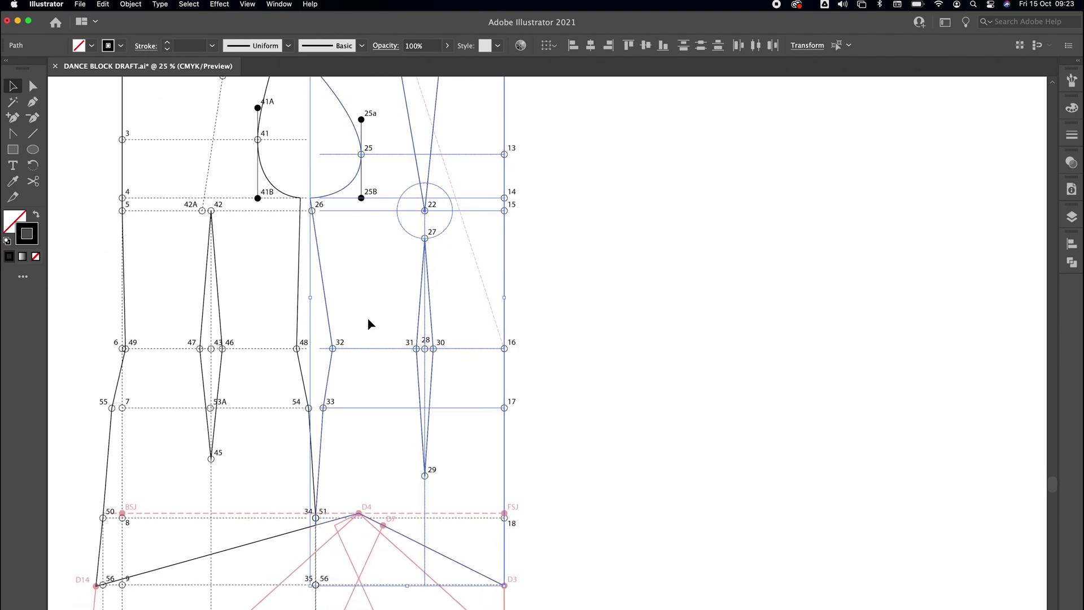
scroll(367, 317, right, 10)
scroll(367, 317, up, 4)
click(553, 307)
key(super+v)
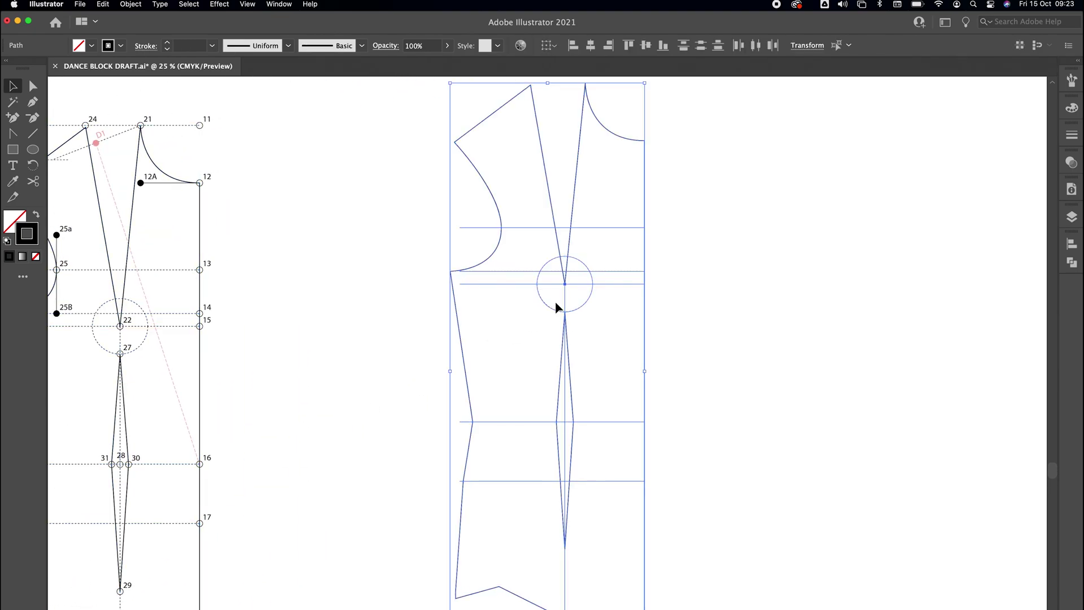
drag(668, 268, 585, 295)
click(585, 294)
Adjust the ends of the copied front's horizontal guide lines to meet the armhole and side seam, and tidy its lower end.
key(a)
drag(378, 255, 421, 255)
mouse_move(377, 311)
mouse_down()
mouse_move(385, 300)
mouse_move(373, 305)
mouse_up()
drag(377, 453, 391, 449)
mouse_move(377, 508)
mouse_down()
mouse_move(423, 510)
mouse_move(384, 509)
mouse_up()
scroll(479, 542, down, 5)
drag(496, 569, 496, 531)
scroll(542, 395, up, 6)
scroll(563, 317, down, 3)
Group the trimmed front bodice and place two duplicates beside it in an evenly spaced row.
key(v)
drag(358, 202, 623, 593)
key(super+g)
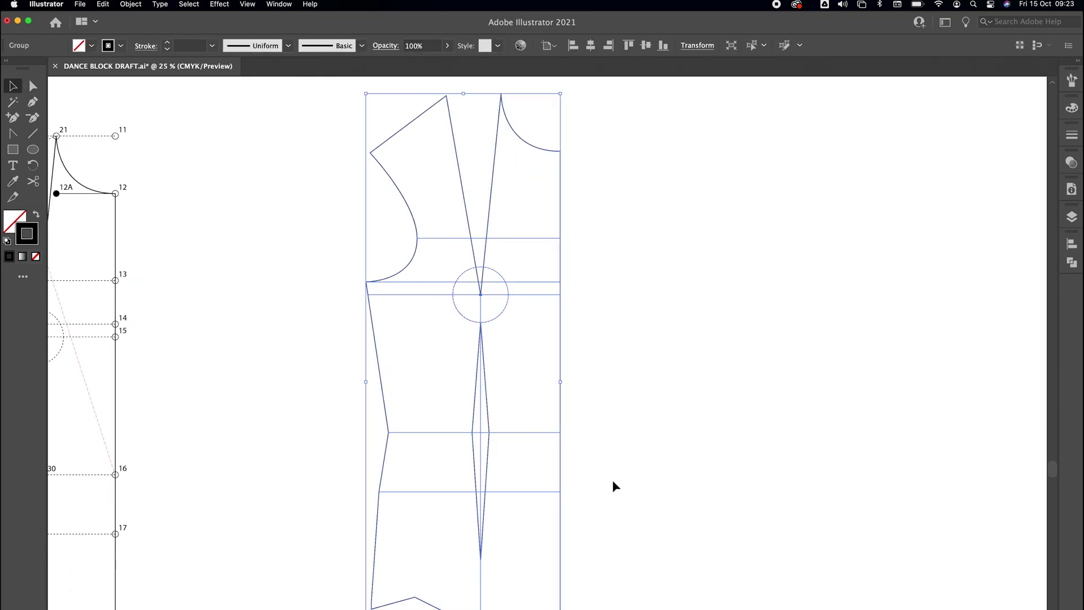
scroll(615, 486, up, 1)
click(537, 242)
drag(564, 367, 794, 380)
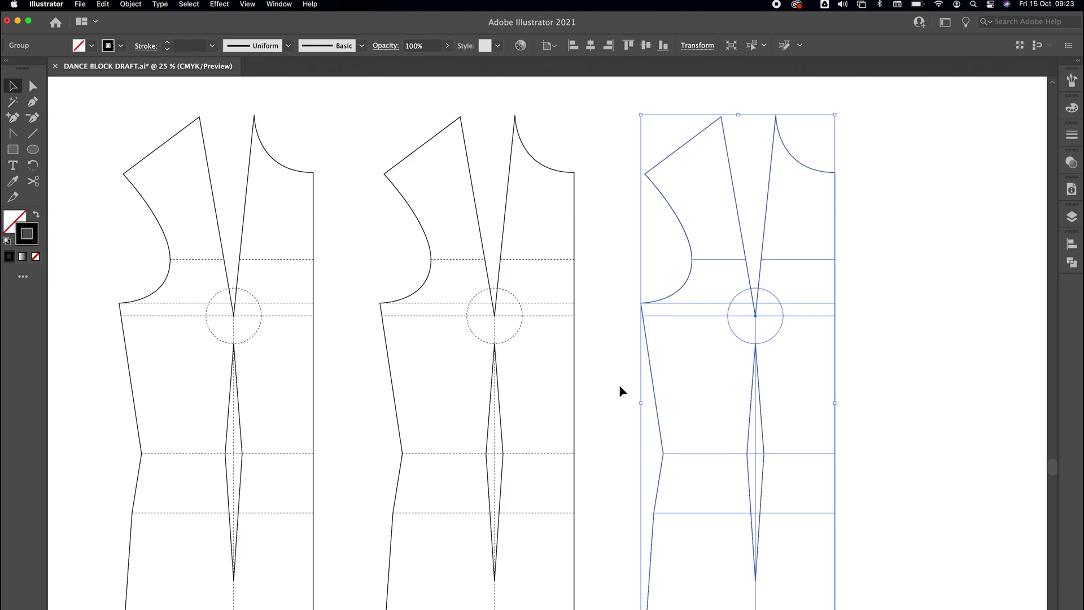
click(619, 384)
Cut the third front's outline at the underarm and bust points and rotate the armhole section about the bust point to close the shoulder dart.
key(c)
click(641, 304)
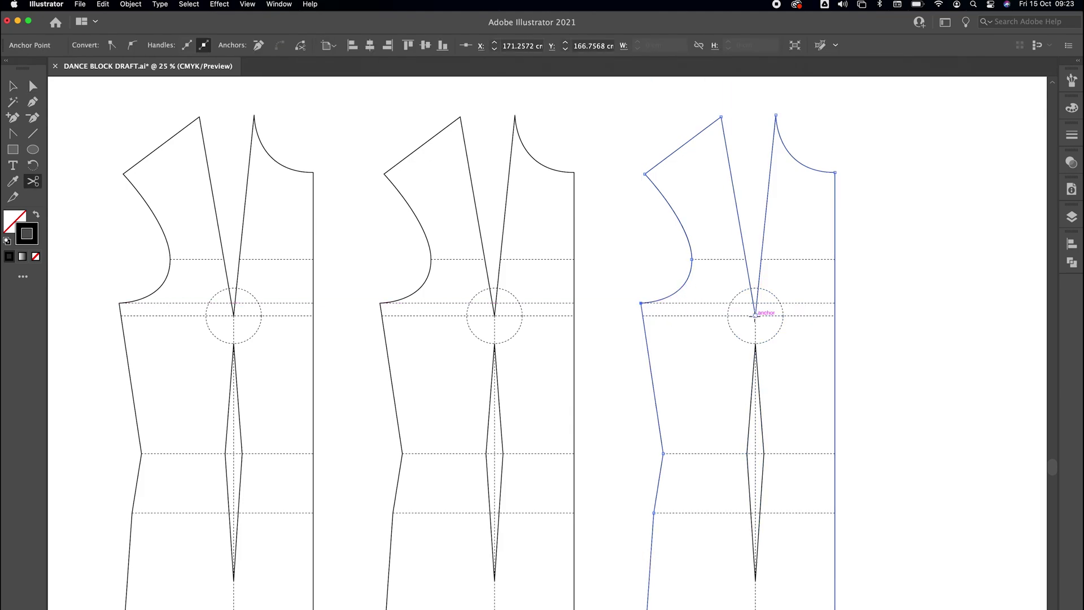
click(755, 314)
key(a)
drag(740, 204, 690, 267)
key(r)
click(755, 315)
drag(738, 212, 786, 206)
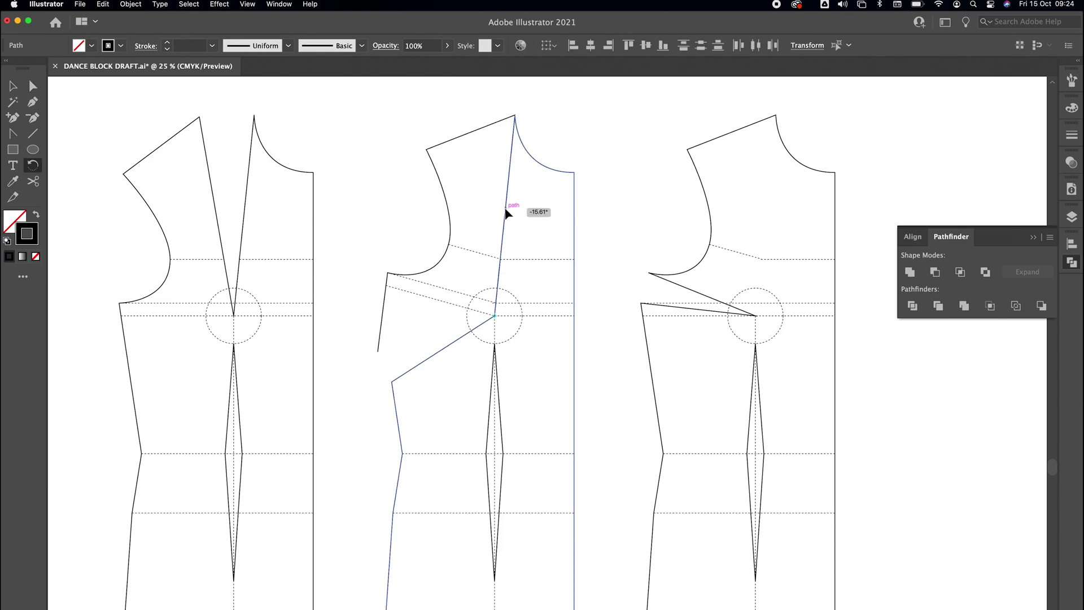
Split the third front's underarm guide line above the bust point, rotate its outer part to the moved armhole, and rejoin it.
click(496, 315)
click(755, 303)
click(703, 303)
key(r)
click(756, 316)
drag(640, 303, 650, 274)
drag(746, 293, 766, 310)
right_click(779, 283)
click(799, 368)
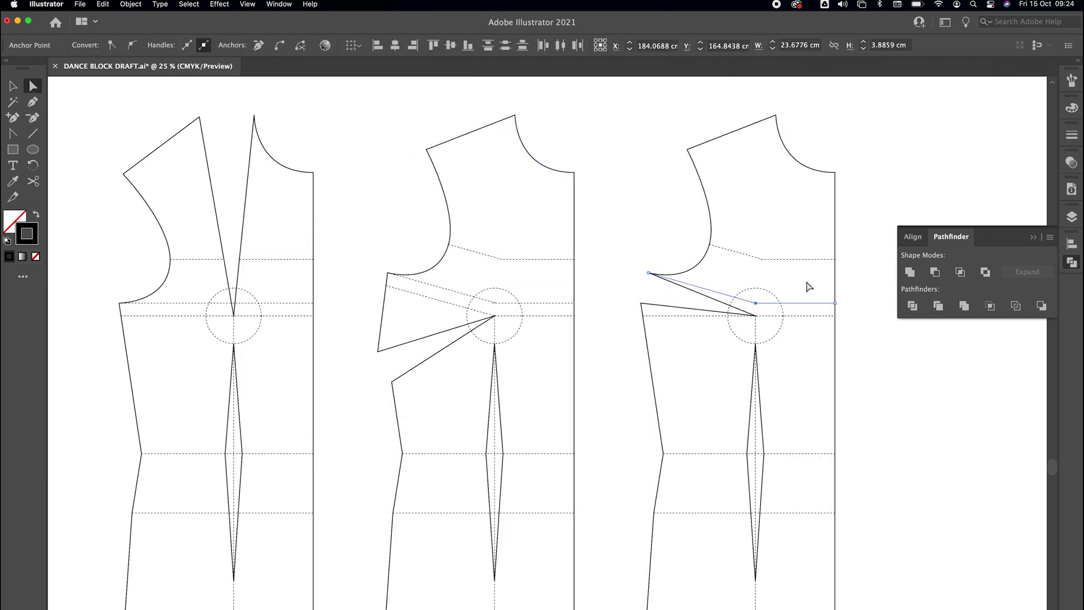
click(600, 339)
drag(380, 341, 579, 423)
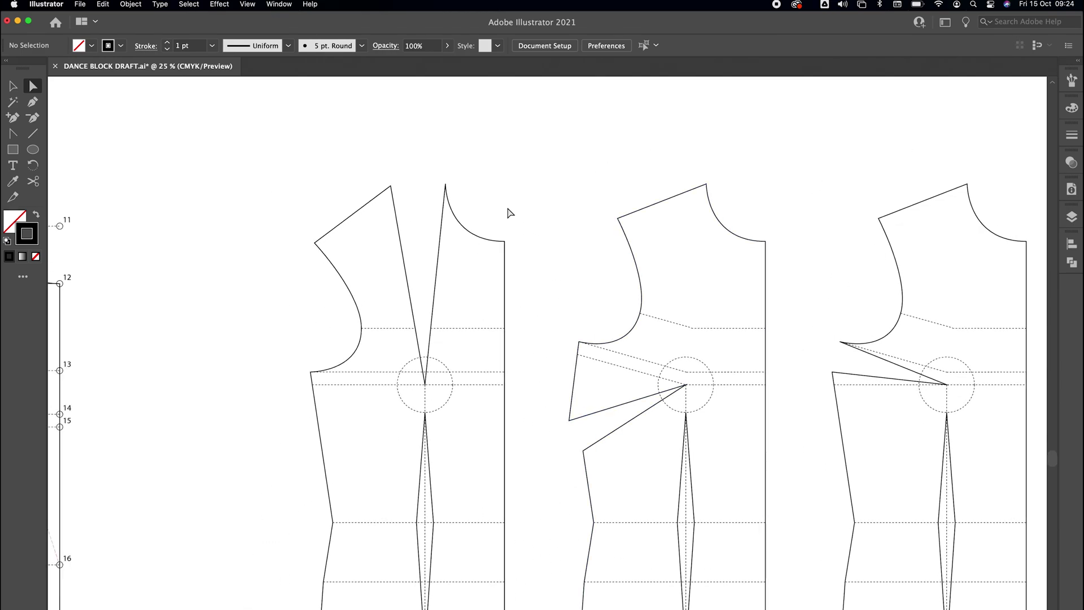
key(super+equal)
drag(436, 196, 495, 244)
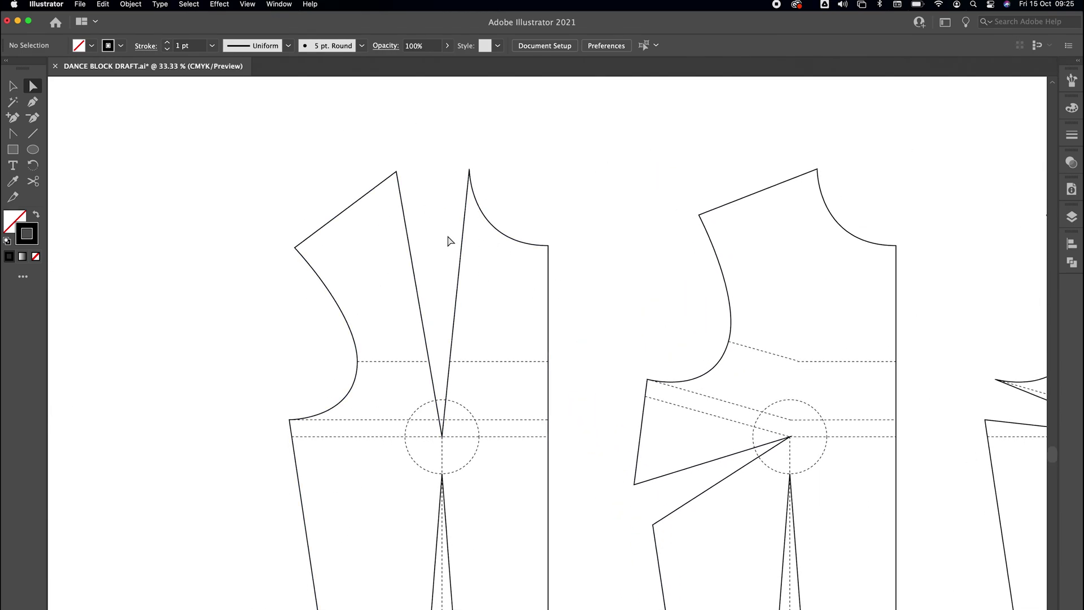
click(465, 227)
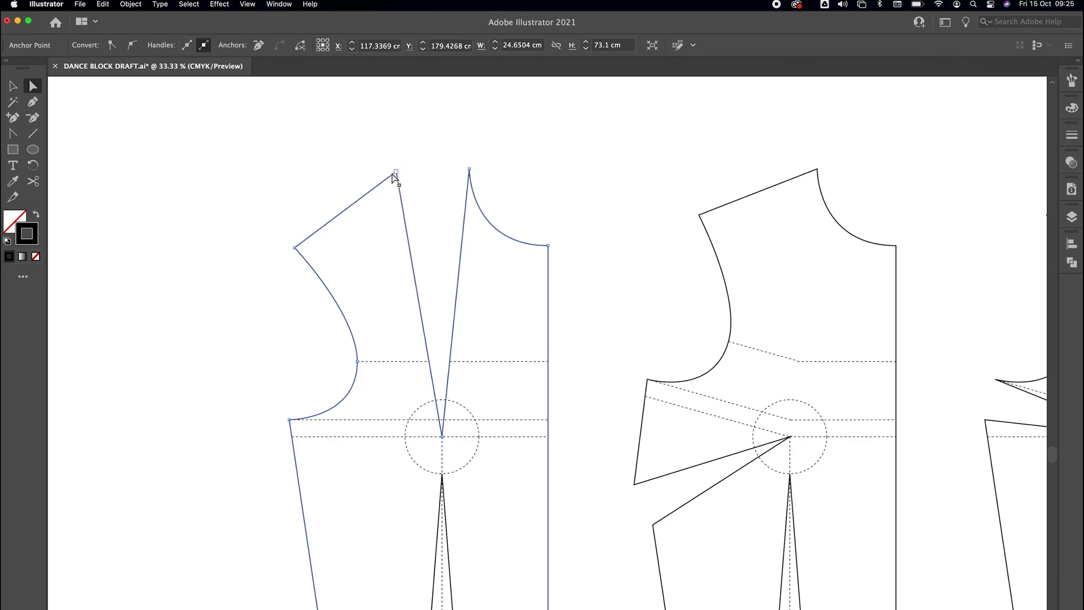
click(422, 169)
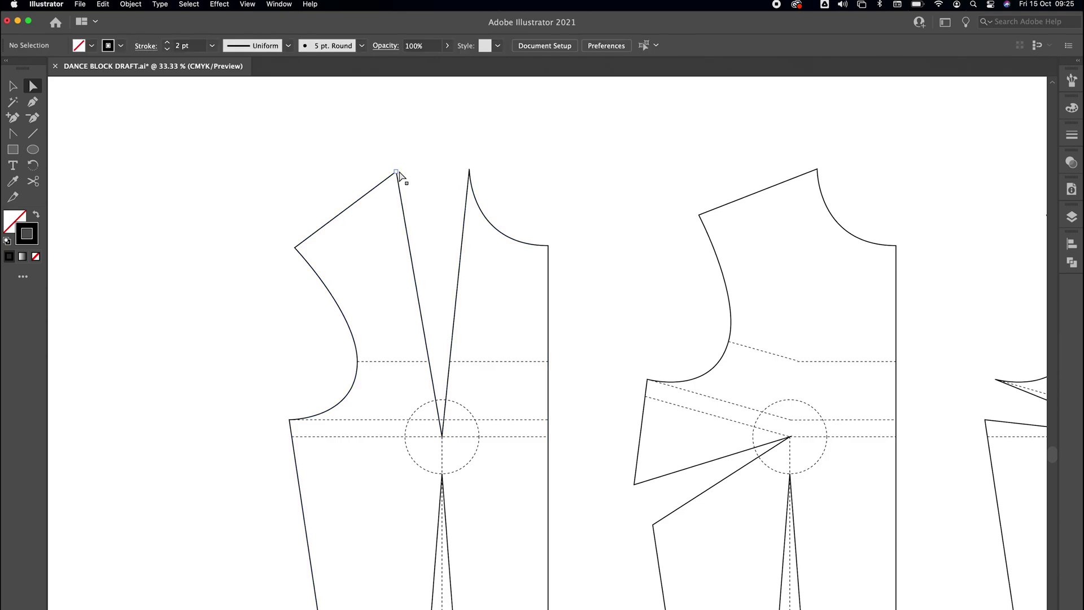
key(backslash)
mouse_move(396, 171)
mouse_down()
mouse_move(484, 171)
mouse_move(455, 157)
mouse_up()
key(super+z)
key(v)
key(a)
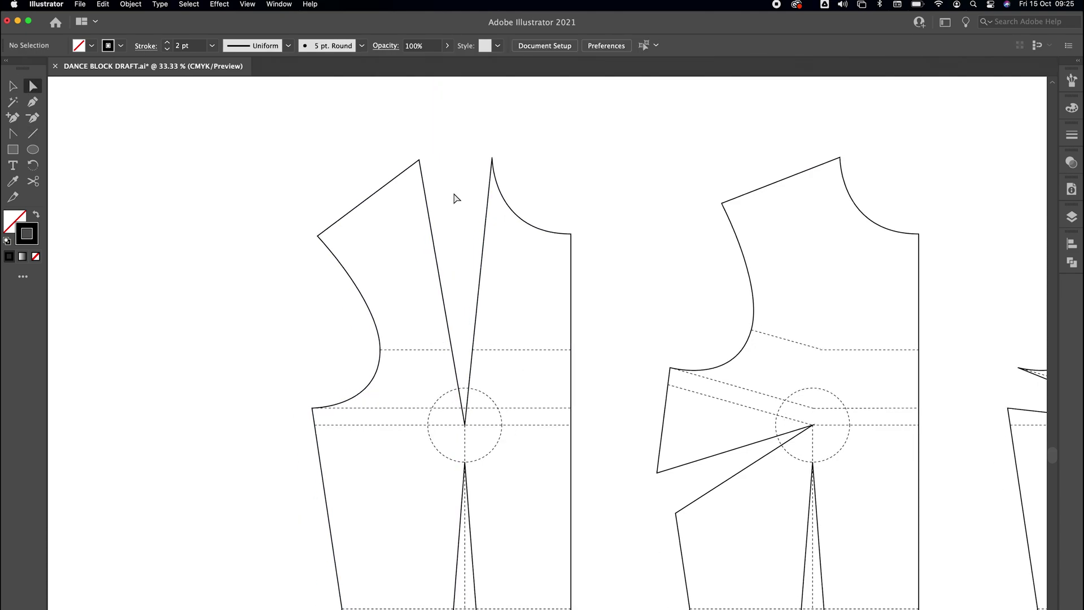
Draw a line across the first front's open shoulder dart and a line about 25.4 cm long from the bust point to its midpoint.
click(35, 135)
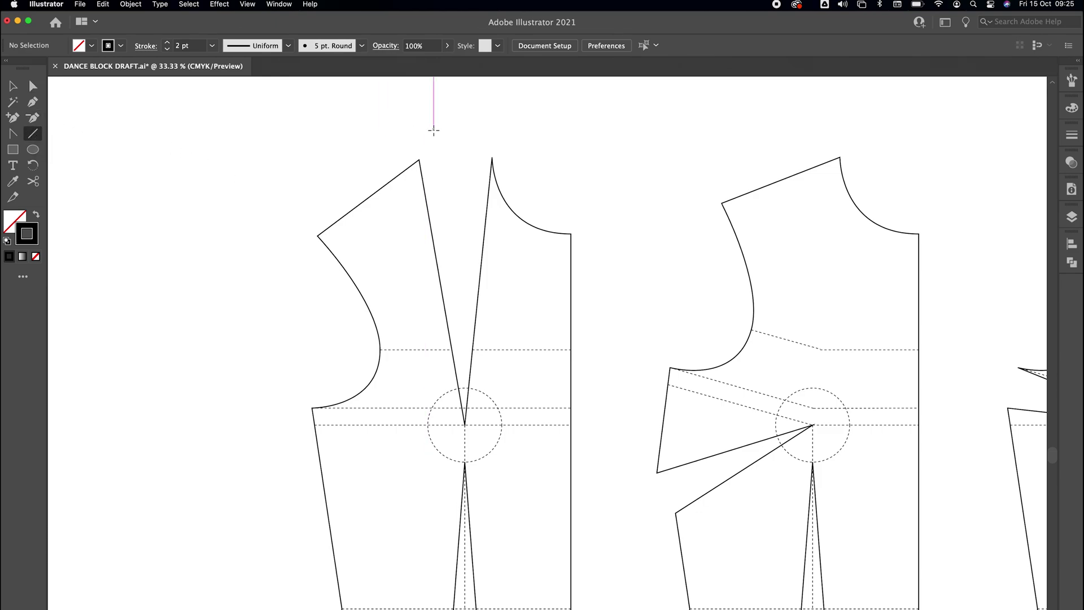
drag(419, 160, 492, 159)
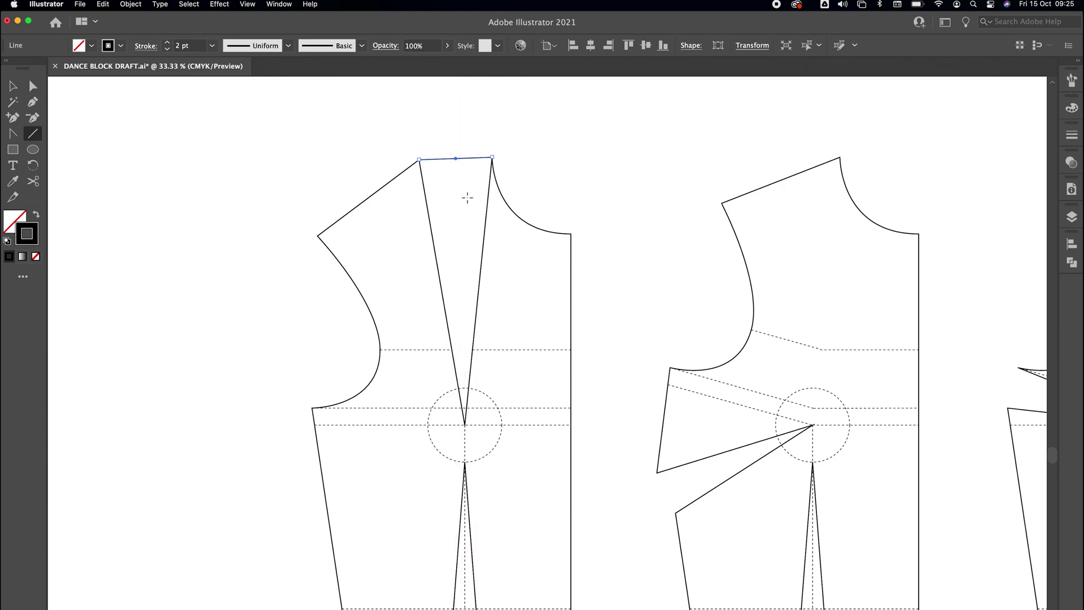
drag(465, 423, 456, 160)
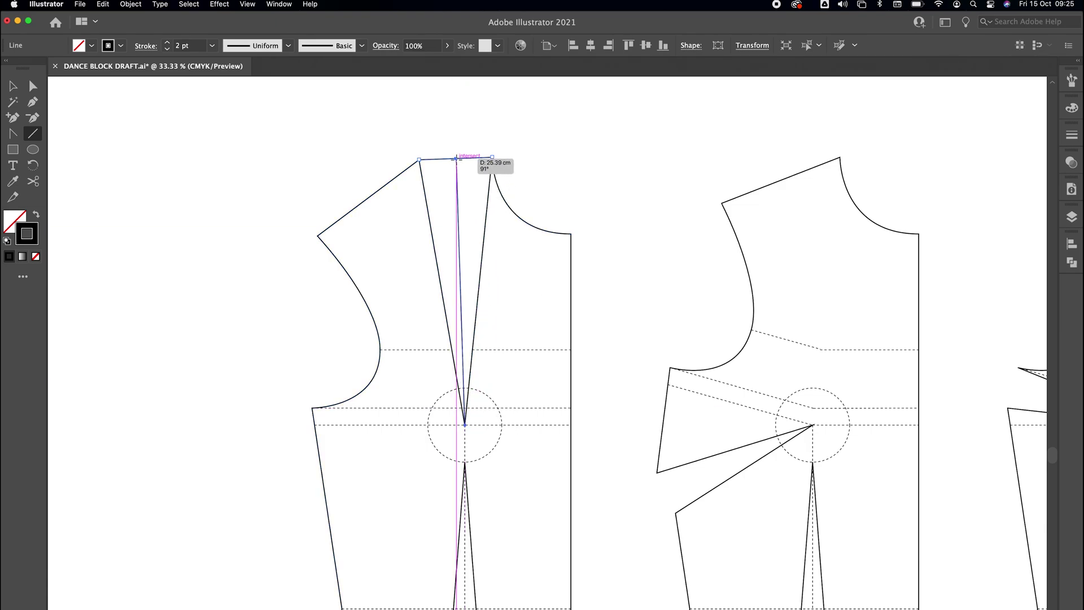
drag(456, 159, 477, 191)
Apply the dashed 1 pt style of the existing chest guide line to the two new dart lines with the Eyedropper.
key(a)
click(14, 182)
click(402, 350)
click(32, 86)
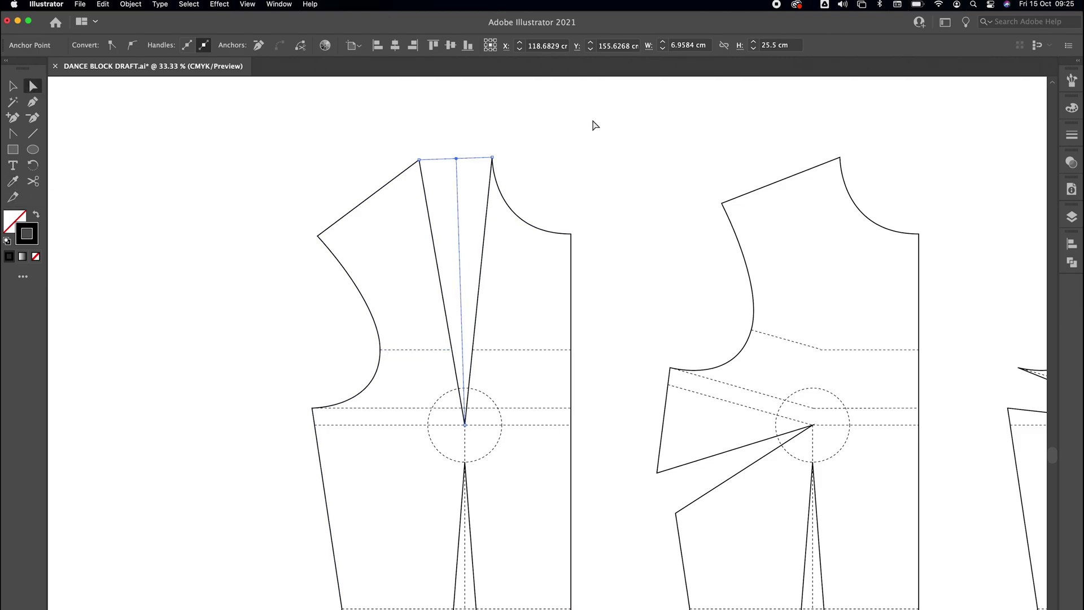
click(466, 142)
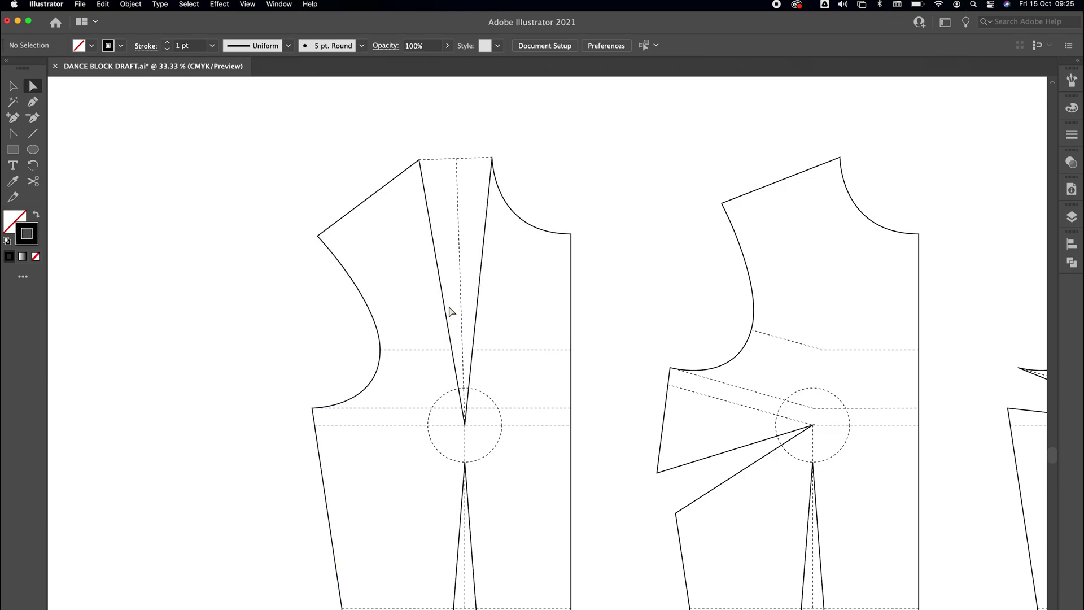
Select all artwork and lock it.
click(130, 5)
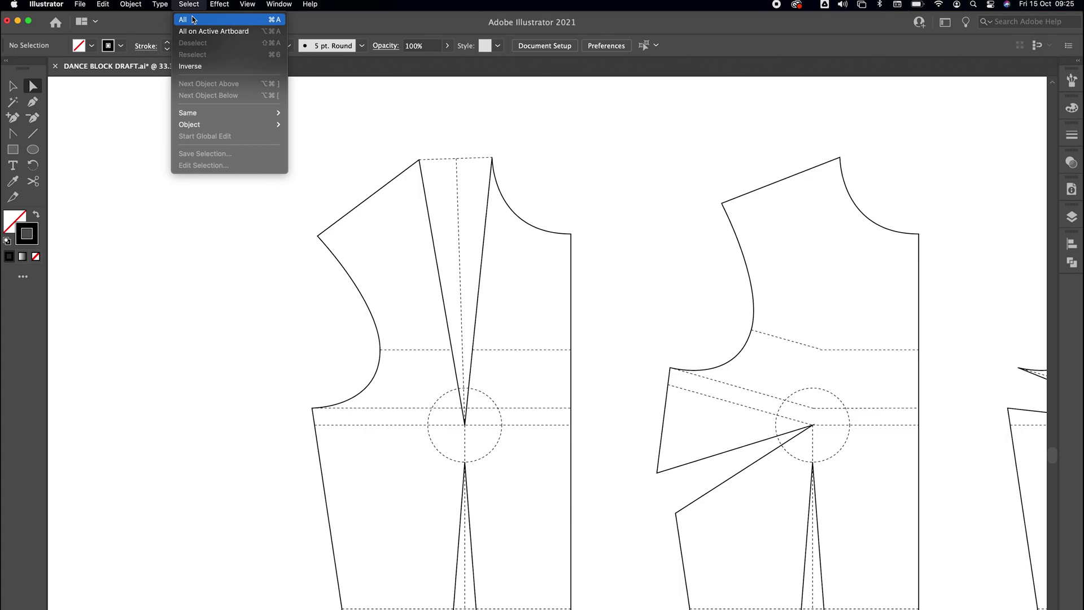
click(186, 19)
click(131, 5)
mouse_move(136, 85)
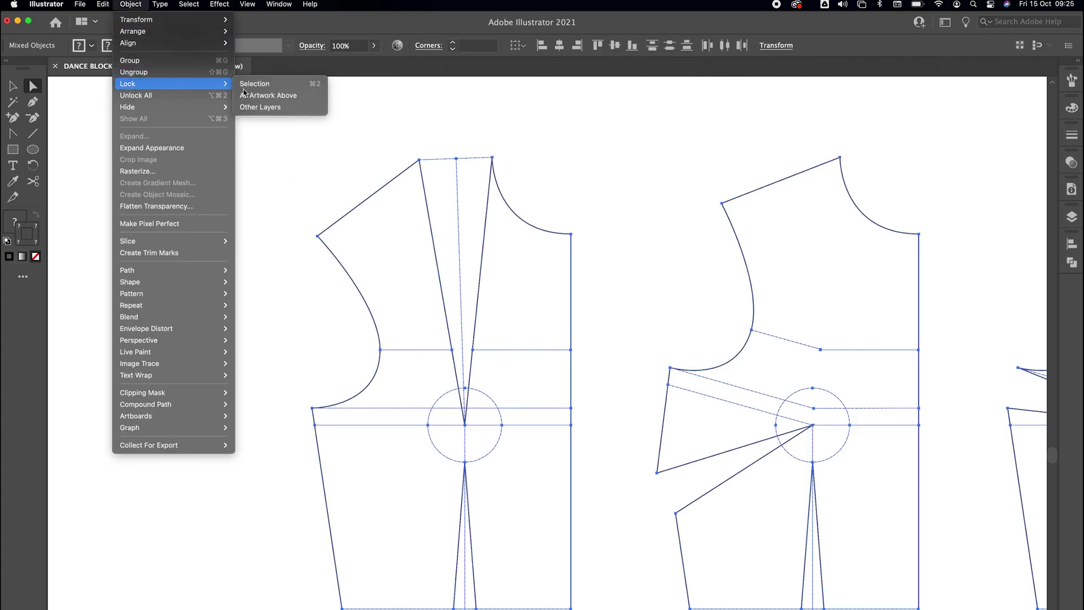
click(269, 86)
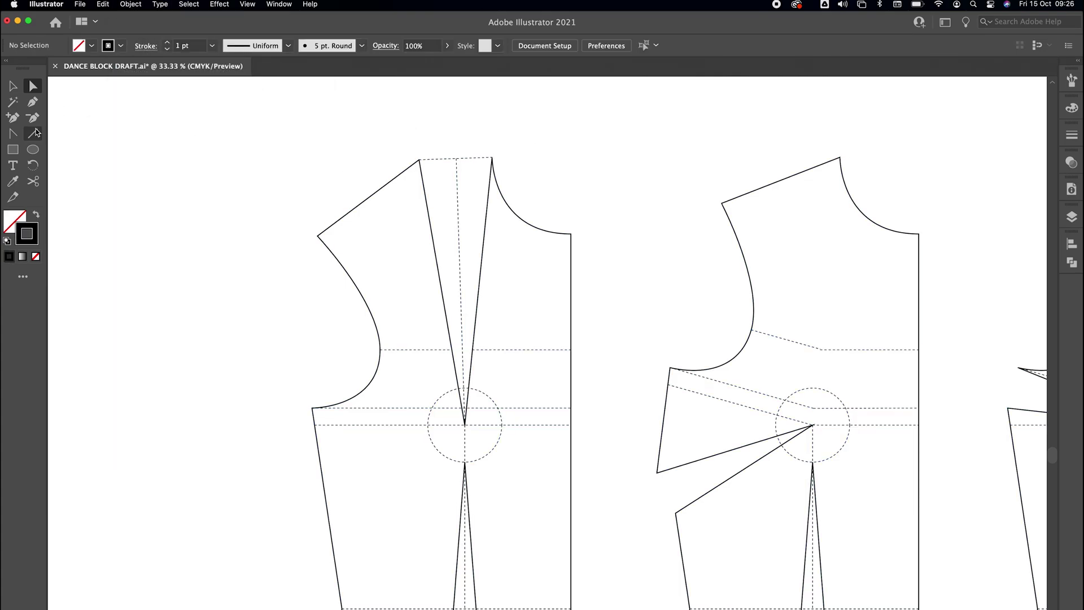
Set up the Pen tool with a pink EAA7A0 stroke and a weight of 3 pt.
click(32, 104)
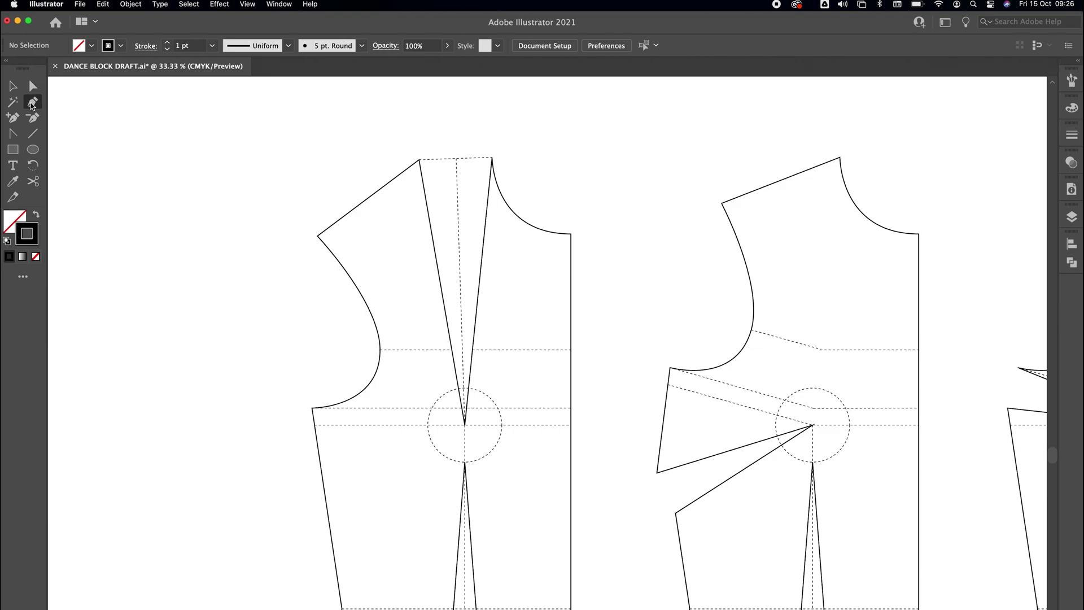
double_click(35, 230)
click(599, 226)
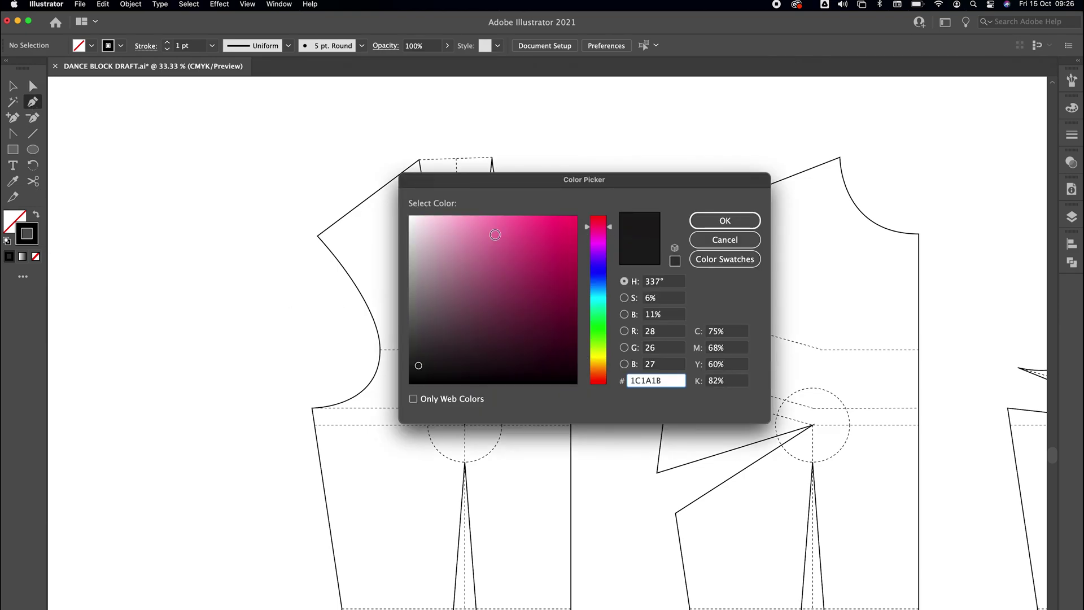
click(484, 230)
drag(481, 230, 464, 228)
click(600, 382)
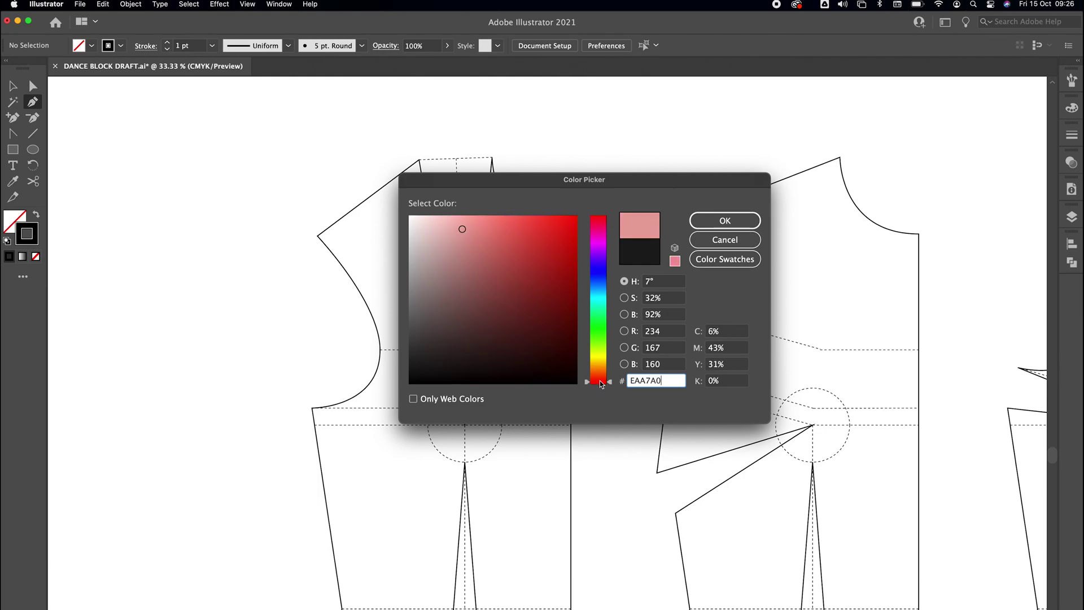
click(725, 220)
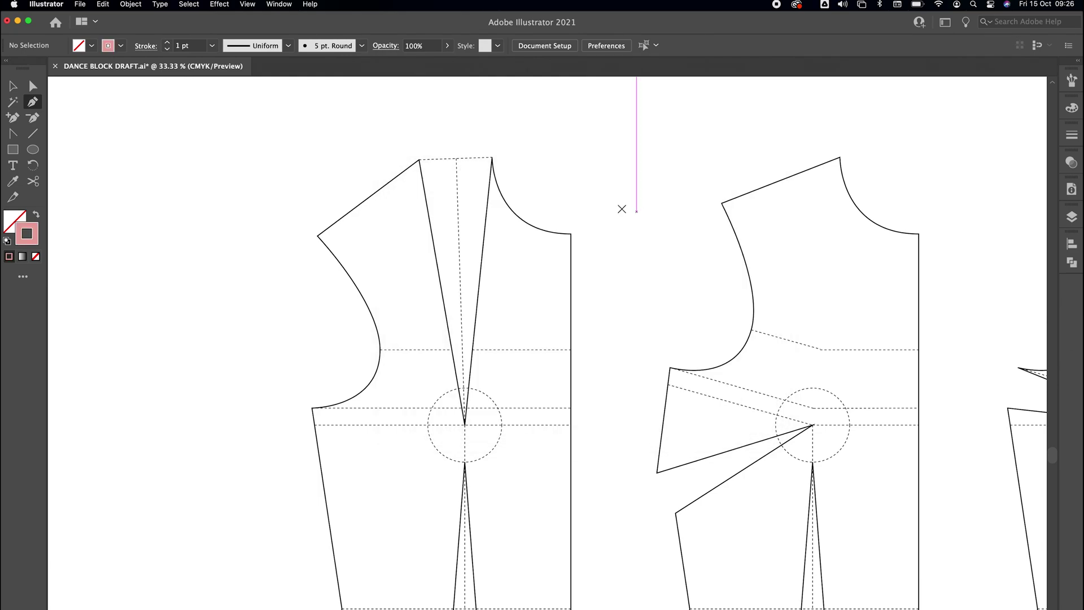
click(1071, 138)
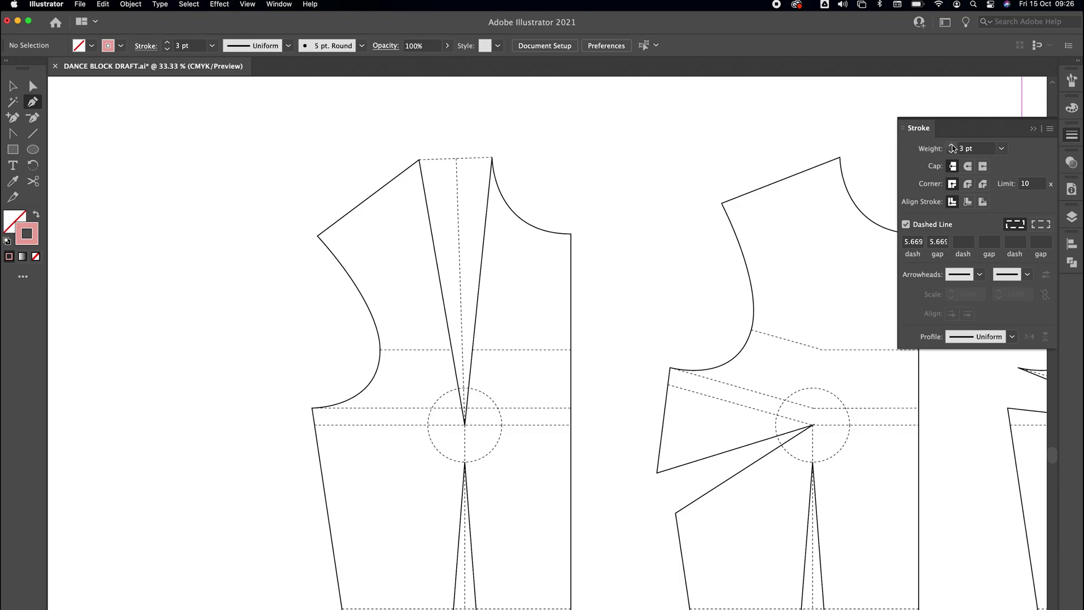
click(1033, 129)
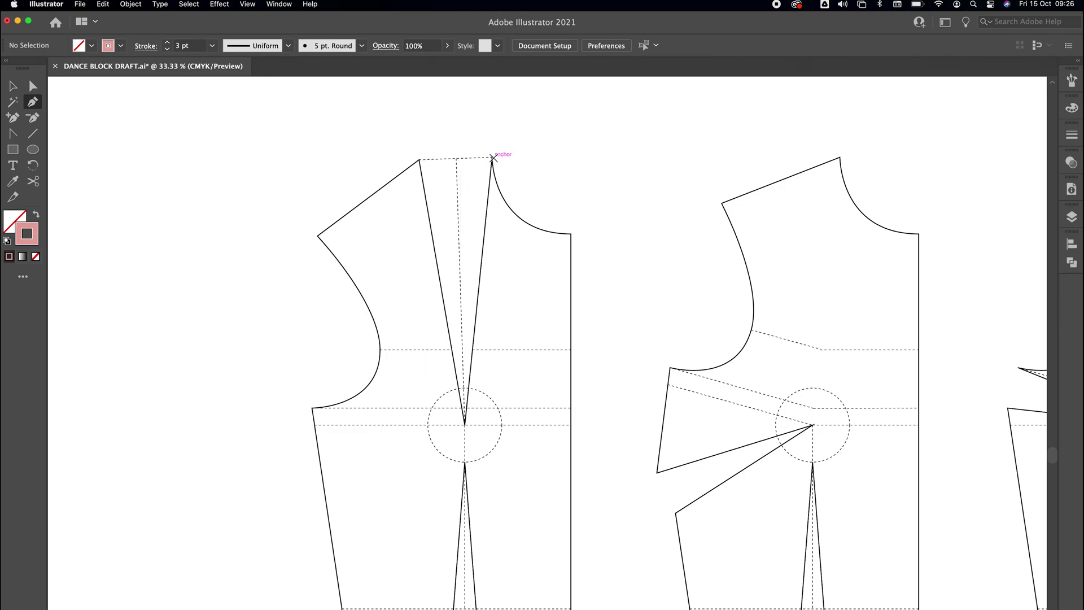
Draw a closed triangle over the shoulder dart's neck-side half, joining the neck point, dart midpoint and bust point.
click(493, 158)
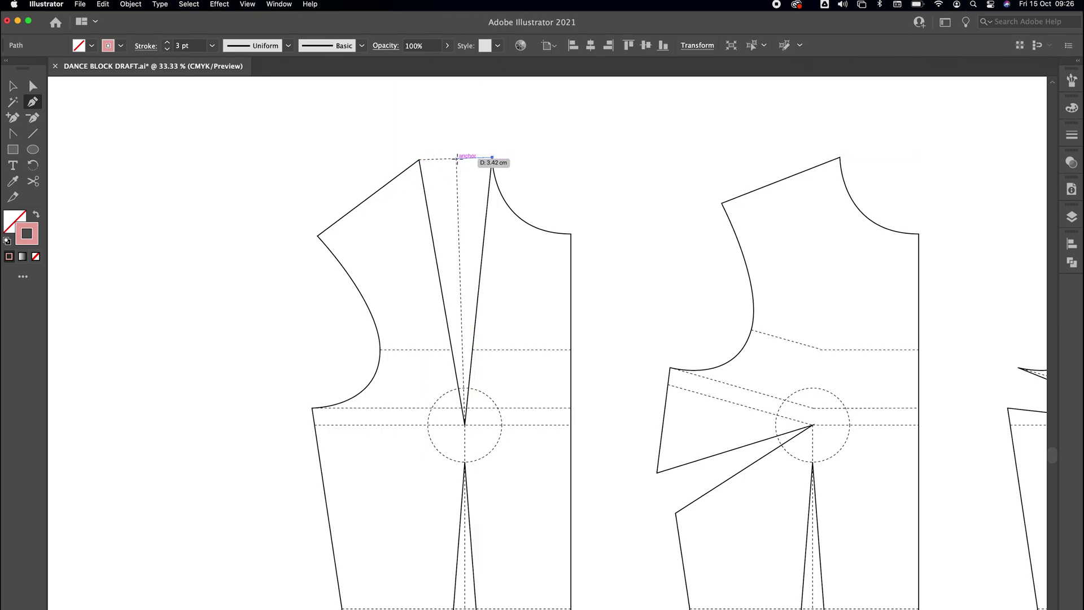
click(457, 158)
click(33, 103)
click(493, 158)
click(458, 158)
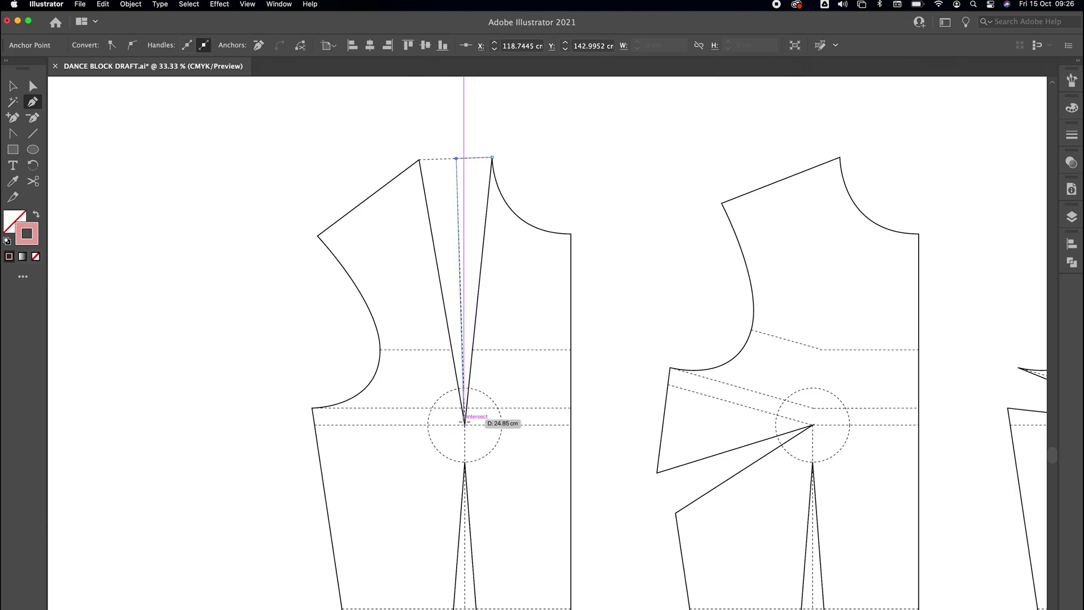
click(464, 422)
click(493, 159)
Turn off the dashed line for the pink dart triangle so its stroke is solid.
click(13, 86)
click(522, 140)
click(472, 158)
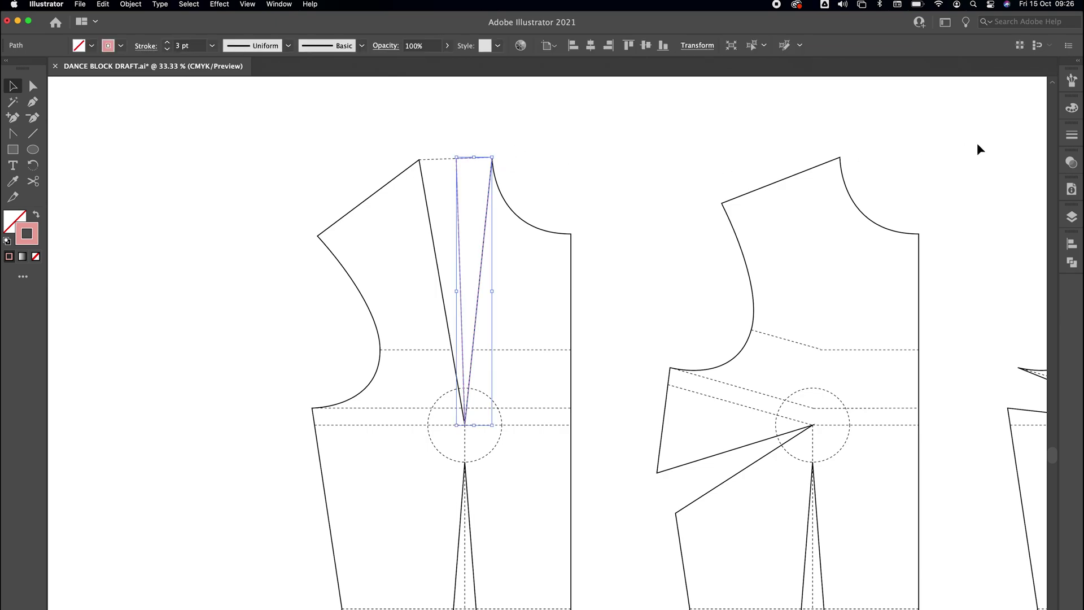
click(1071, 135)
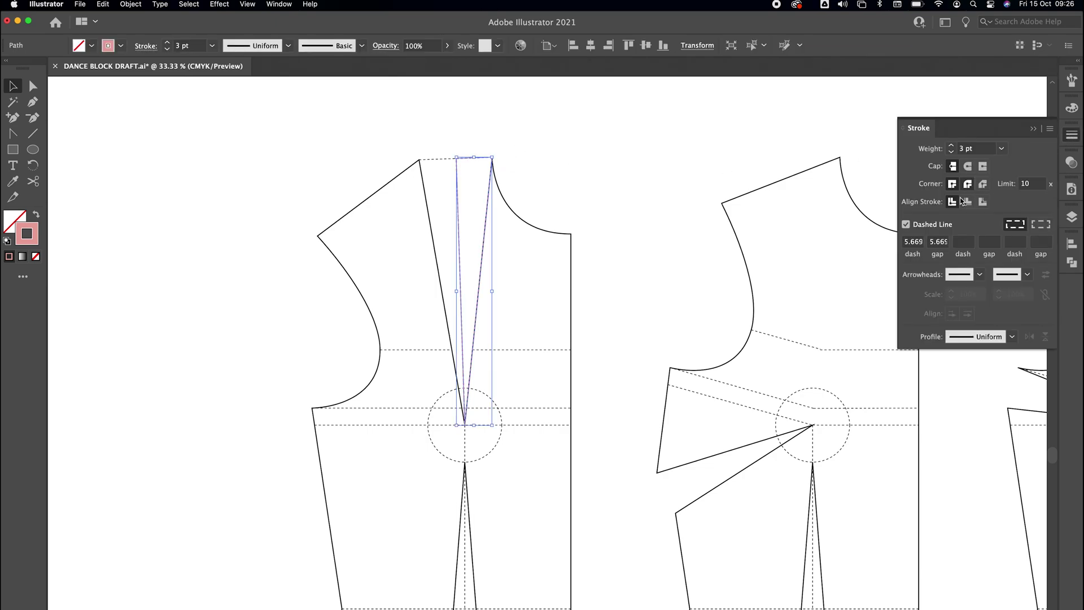
click(906, 225)
click(1033, 129)
click(648, 182)
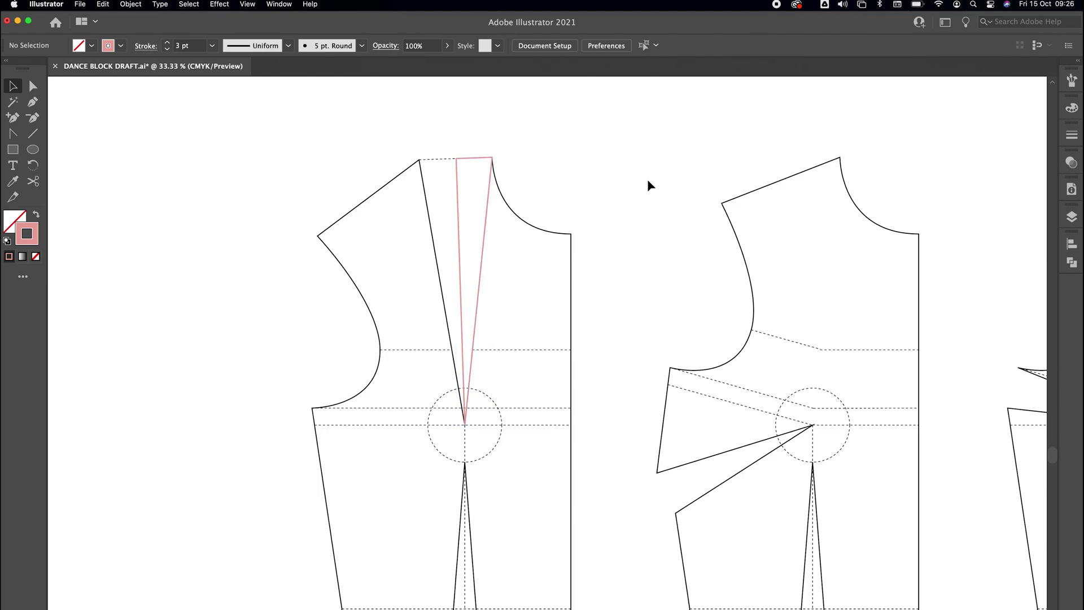
Rotate the pink dart triangle about the bust point until its neck-side edge lies on the dart's armhole-side leg.
click(484, 249)
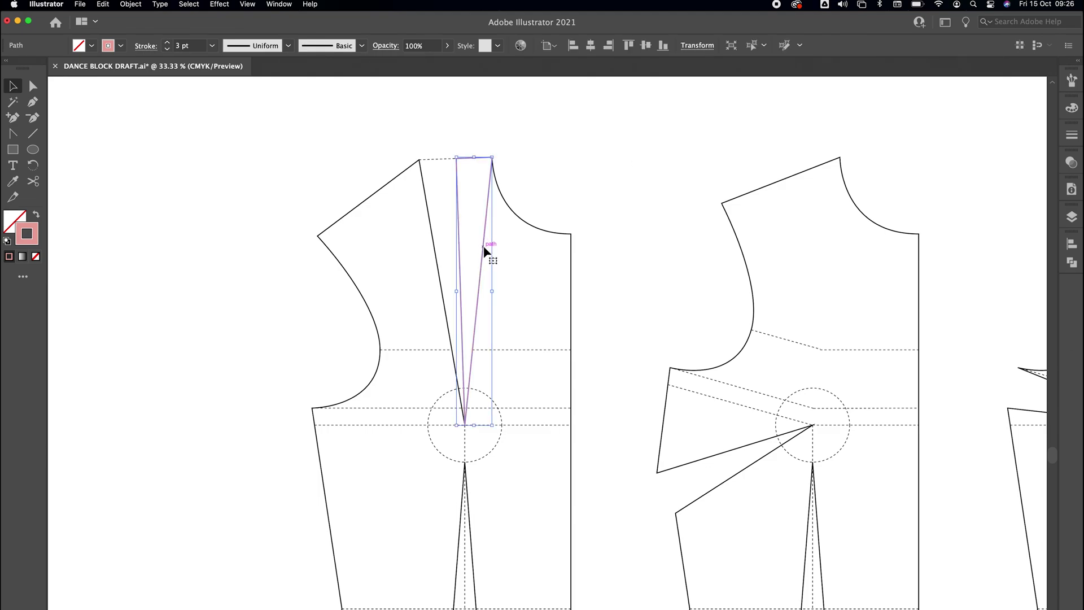
click(33, 164)
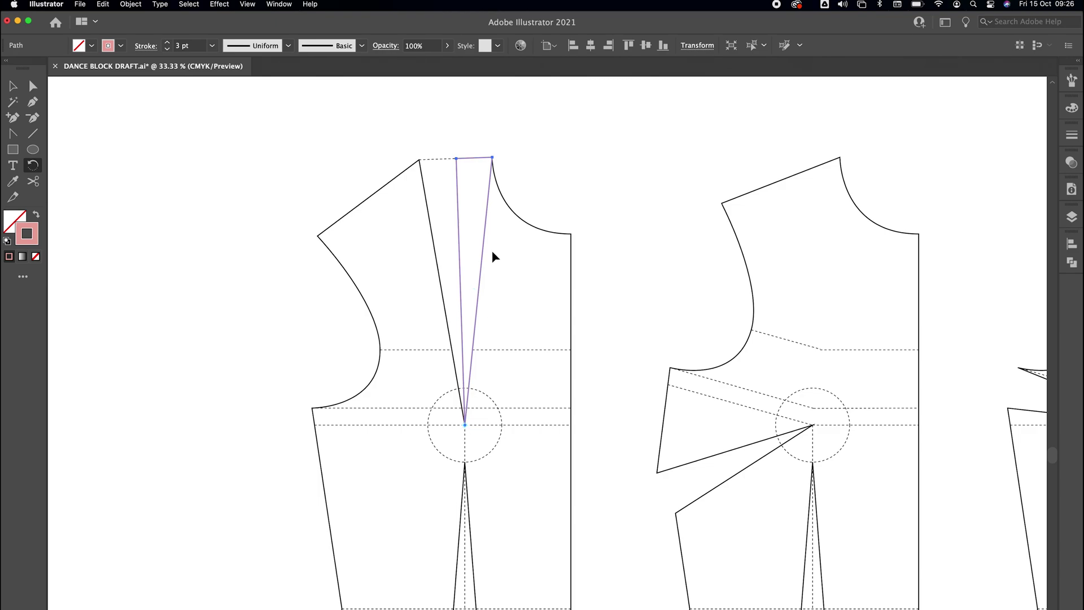
drag(485, 229, 433, 240)
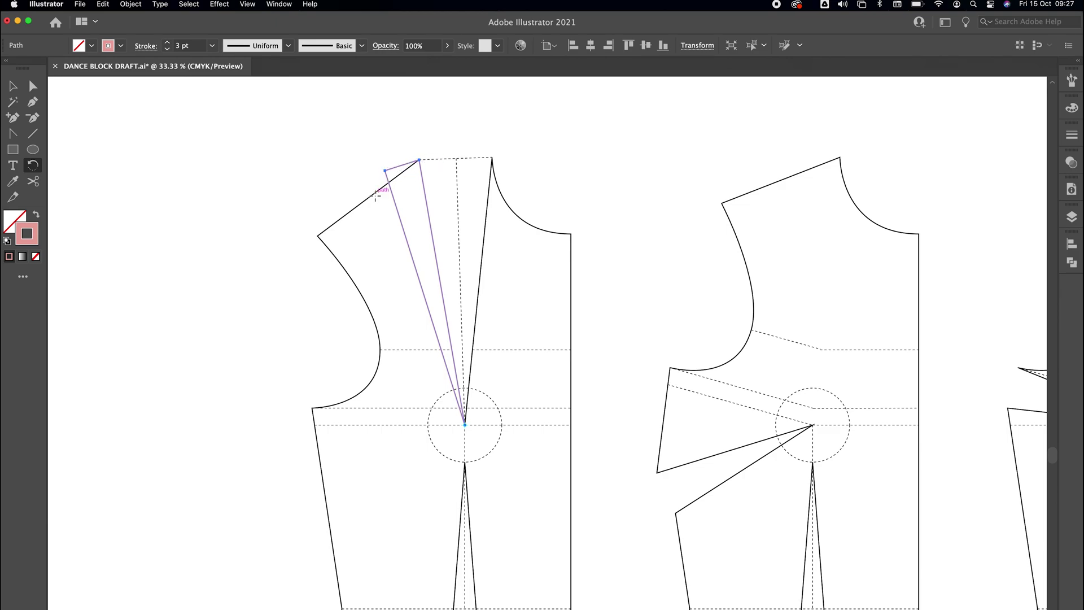
Add an anchor where the pink triangle crosses the shoulder line and remove its outer corner anchor, so its top edge follows the shoulder.
click(33, 85)
click(368, 163)
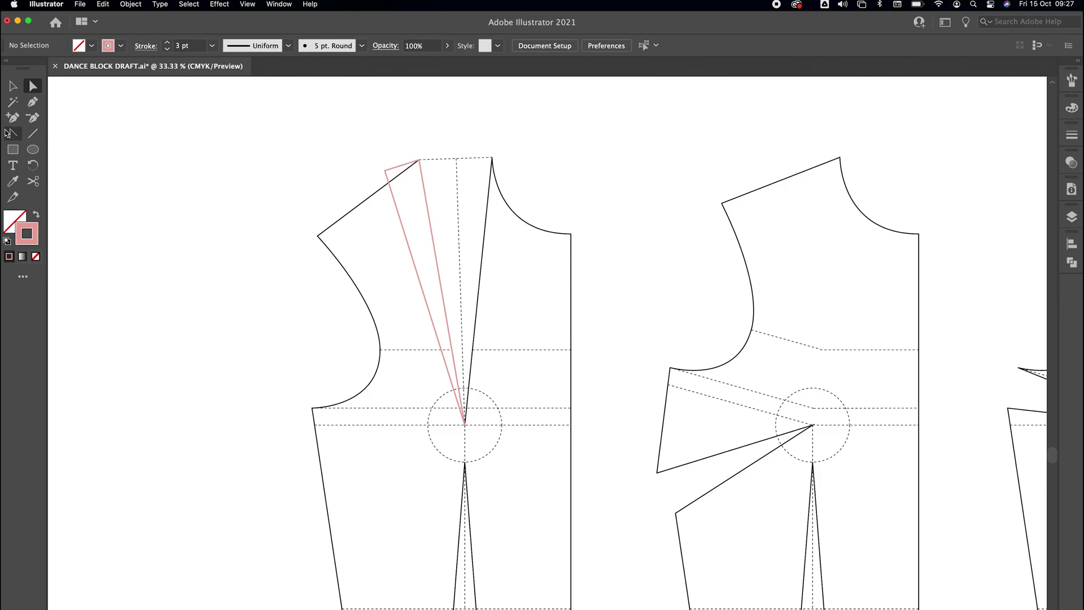
key(v)
click(395, 165)
key(plus)
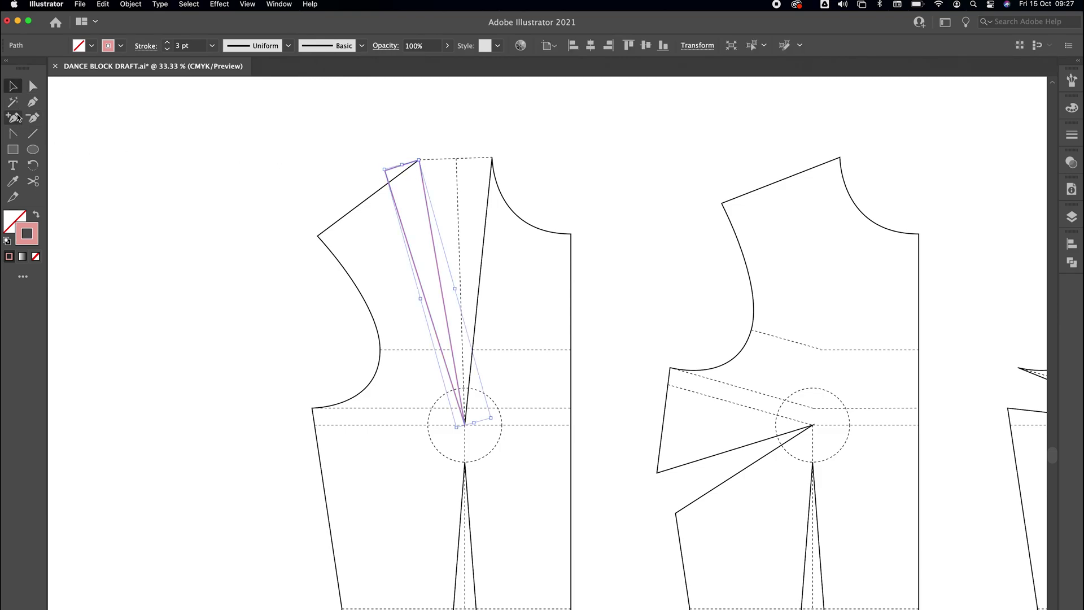
click(389, 183)
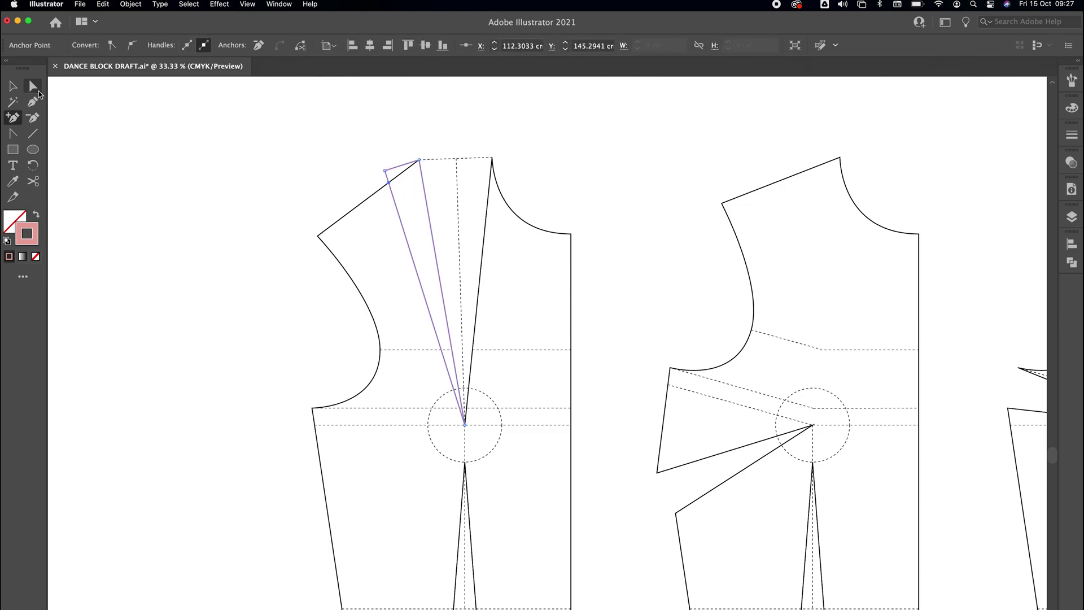
click(33, 118)
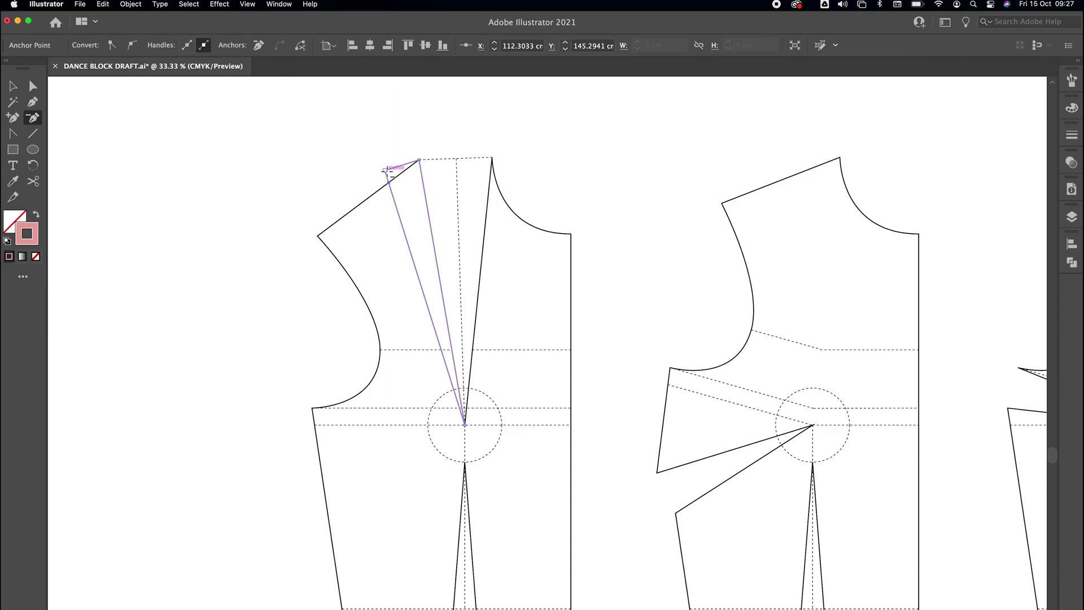
click(384, 170)
click(13, 85)
click(337, 145)
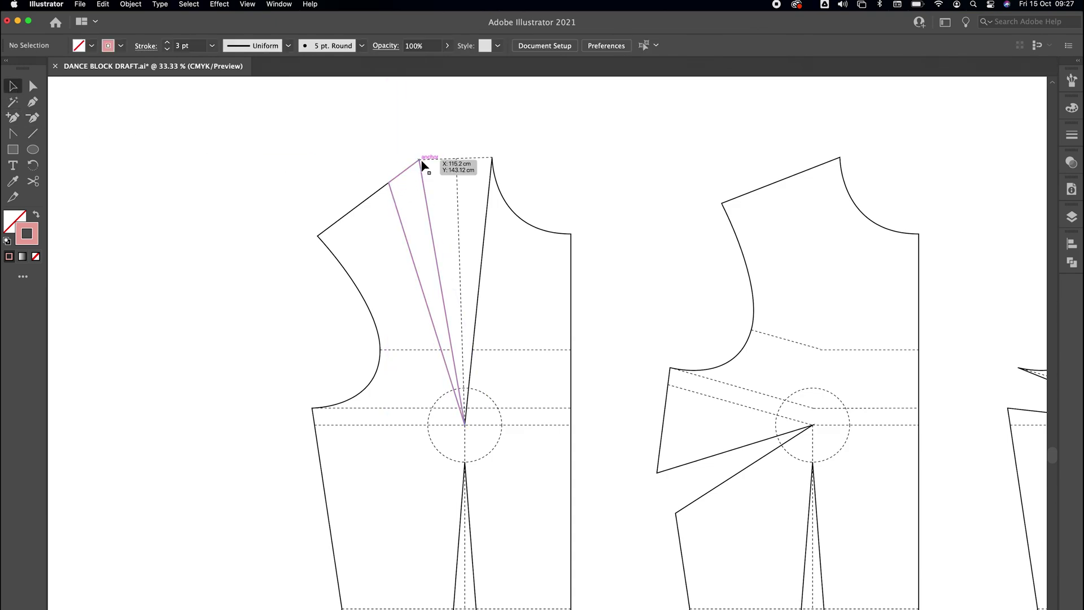
Rotate the trimmed pink triangle about the bust point back onto the dart's neck-side leg.
click(396, 203)
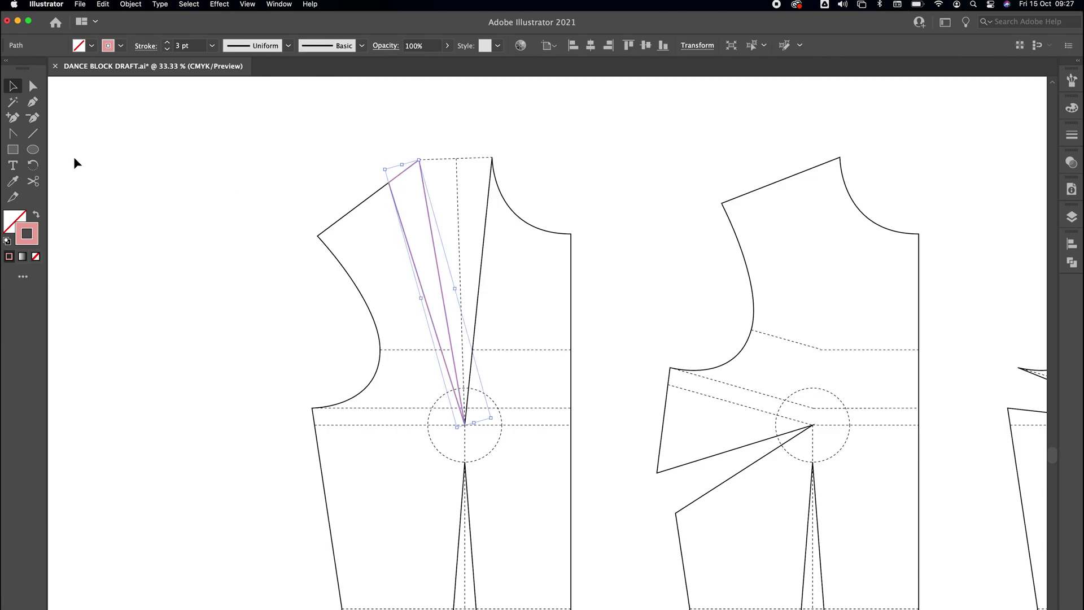
click(33, 164)
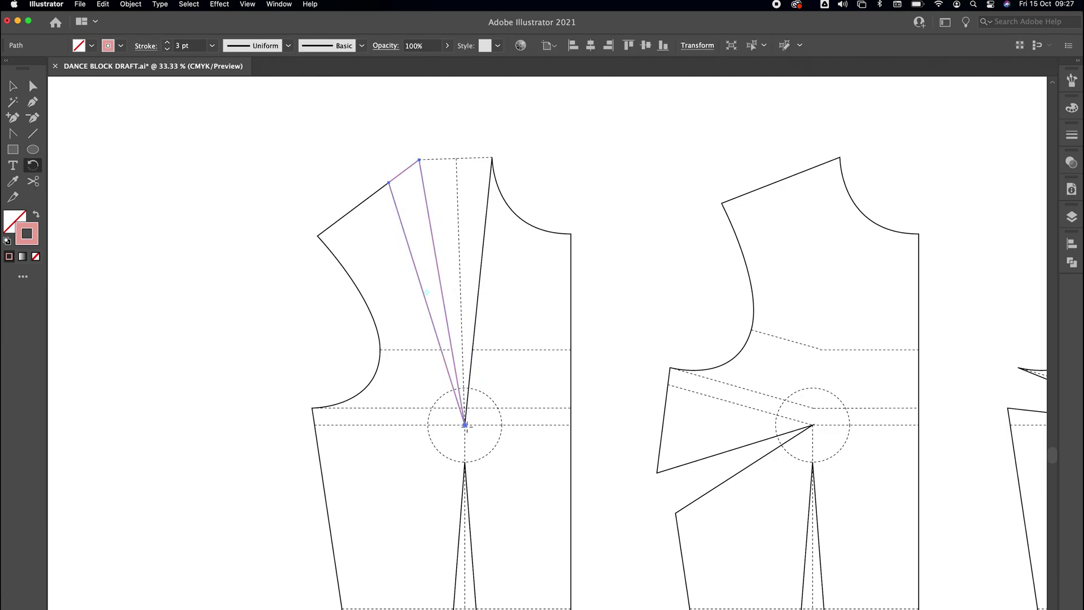
drag(435, 234, 486, 236)
click(35, 92)
click(358, 145)
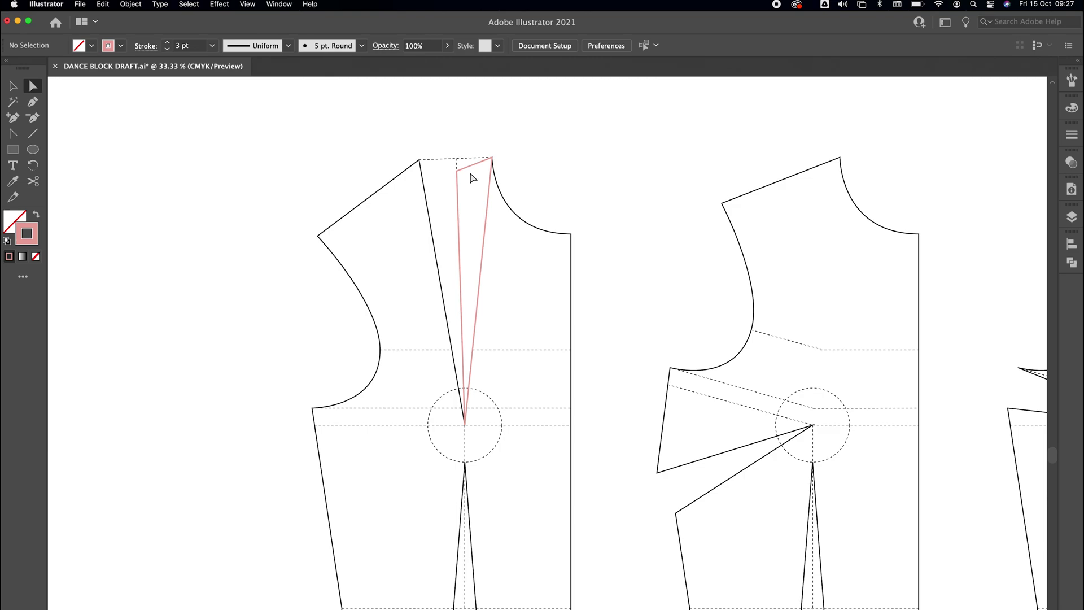
Add an anchor on the pink triangle's centre-line edge and move it to the dart's armhole-side shoulder point.
click(14, 117)
click(458, 201)
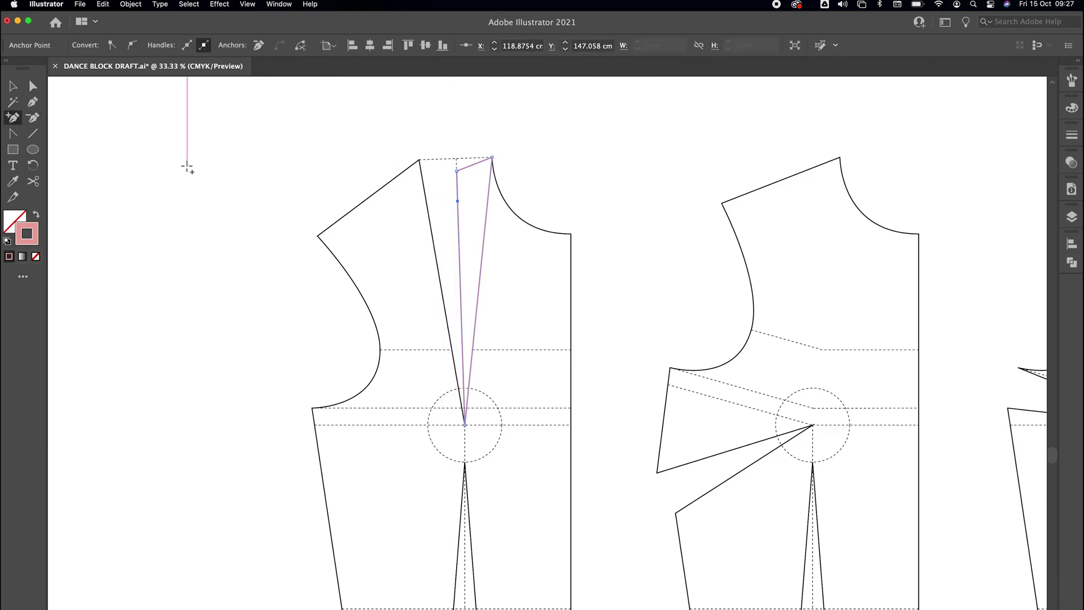
click(32, 85)
click(395, 169)
drag(459, 202, 419, 160)
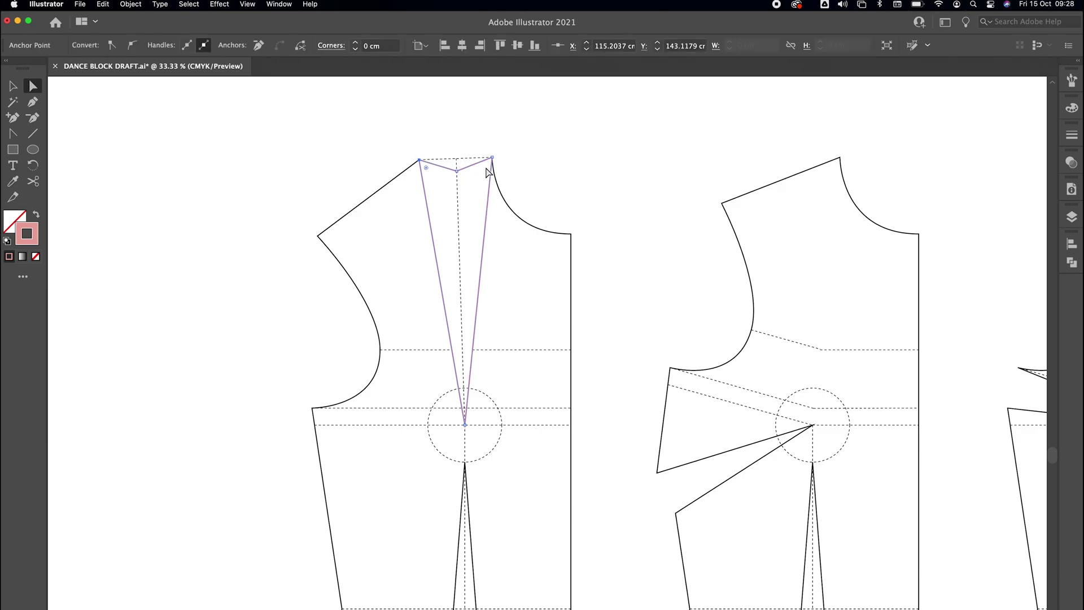
click(523, 164)
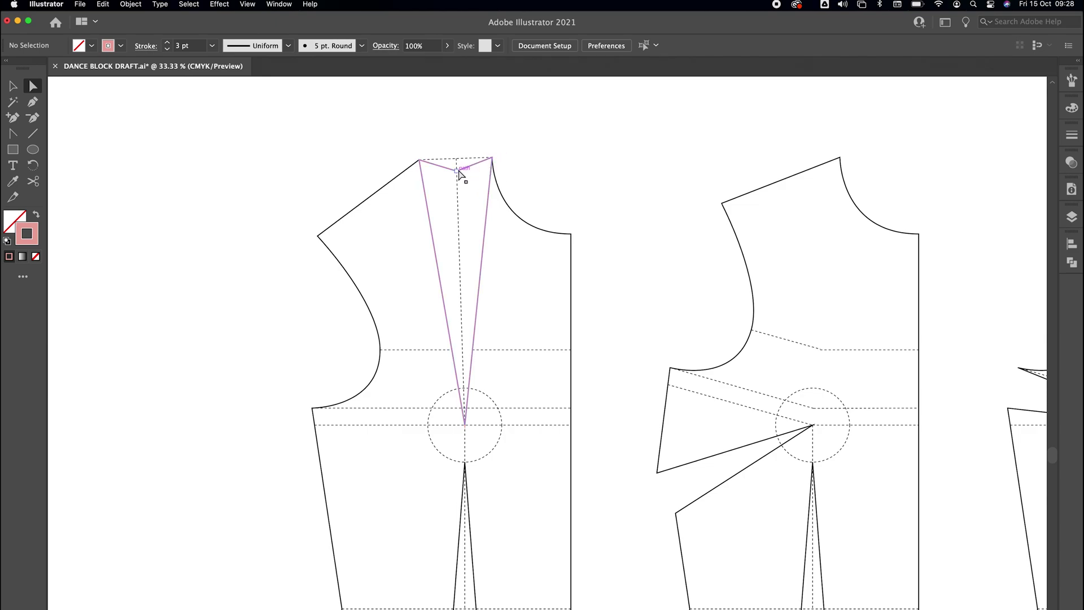
Cut the pink path at both dart shoulder points and delete its legs, keeping only the V-shaped top edge.
click(492, 173)
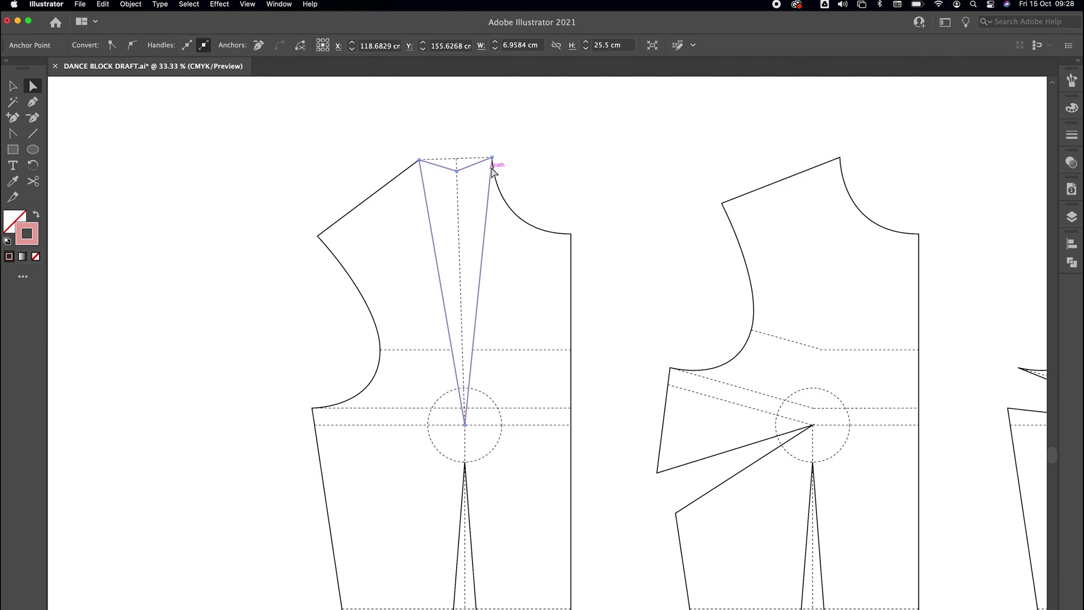
click(32, 180)
click(419, 160)
click(492, 158)
click(32, 85)
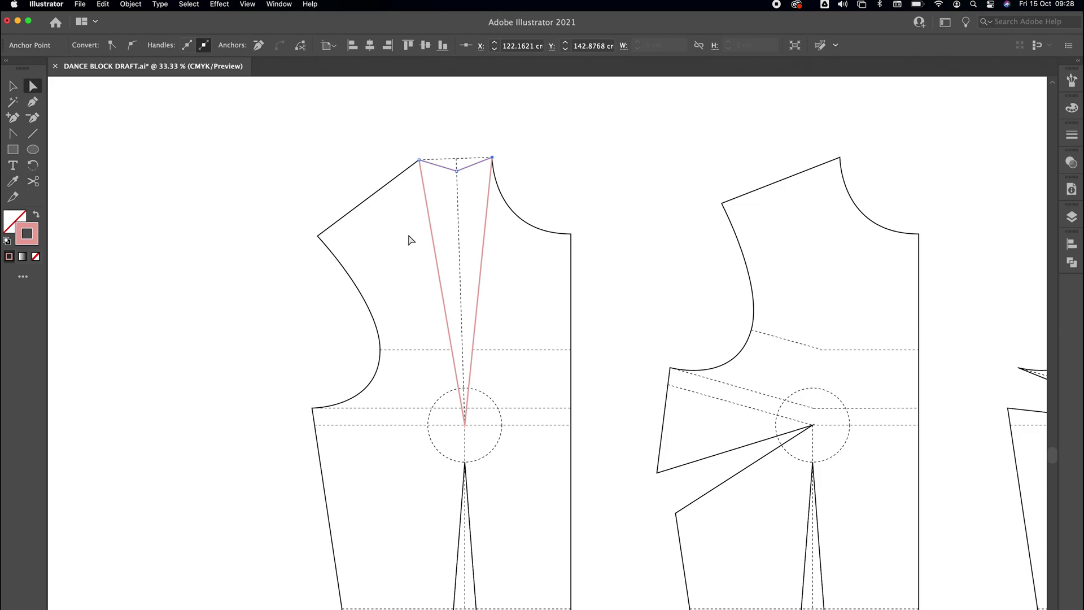
click(430, 219)
key(Delete)
key(Delete)
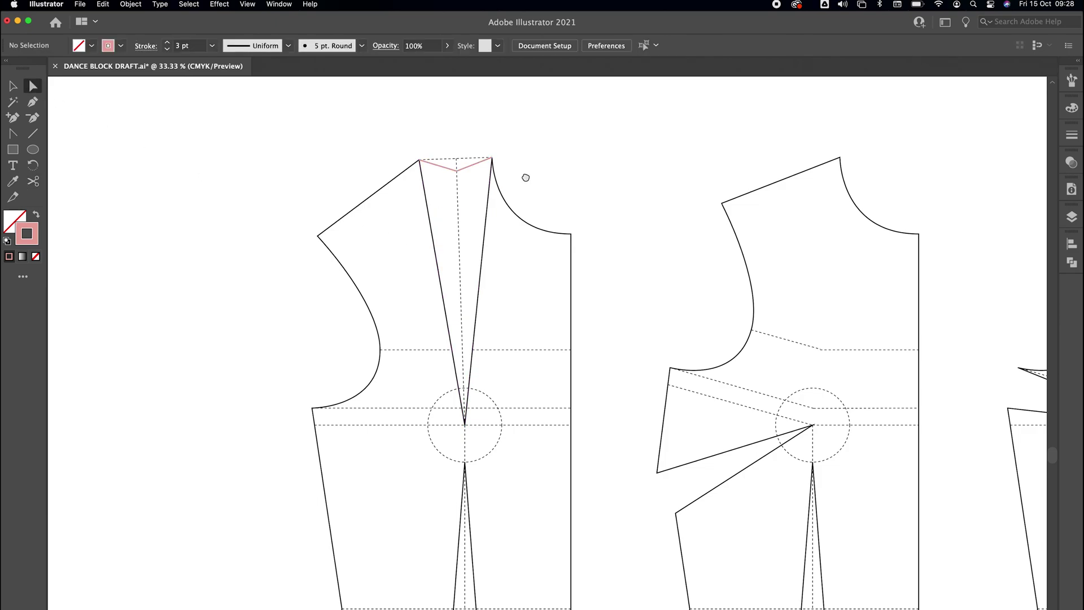
Unlock all artwork and cut the black bodice outline with the Scissors tool at both shoulder dart points.
key(super+equal)
key(space)
drag(519, 211, 543, 320)
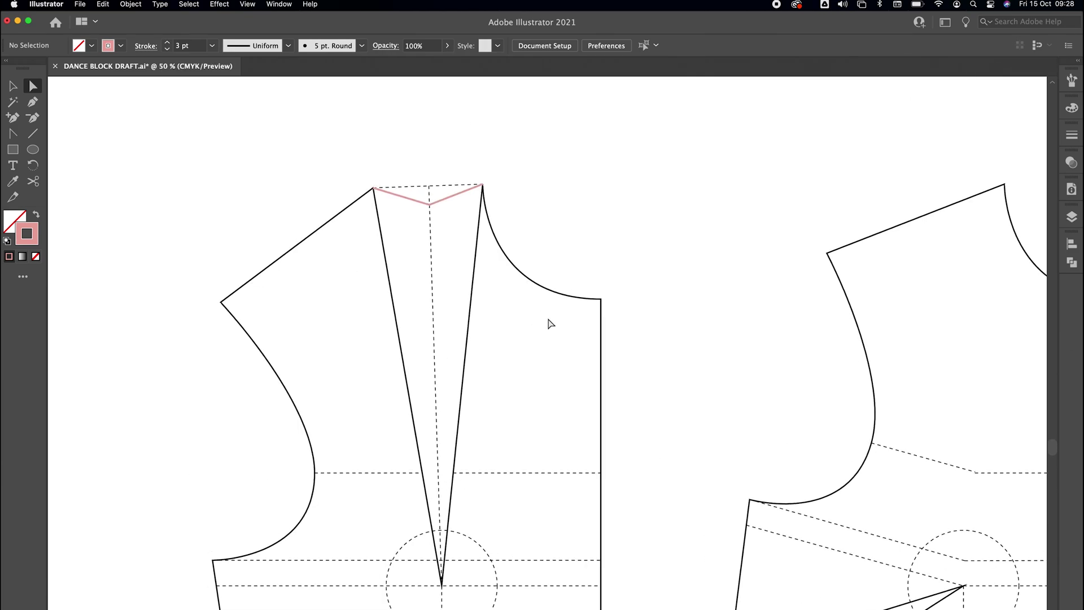
click(130, 5)
click(136, 95)
click(689, 201)
click(497, 240)
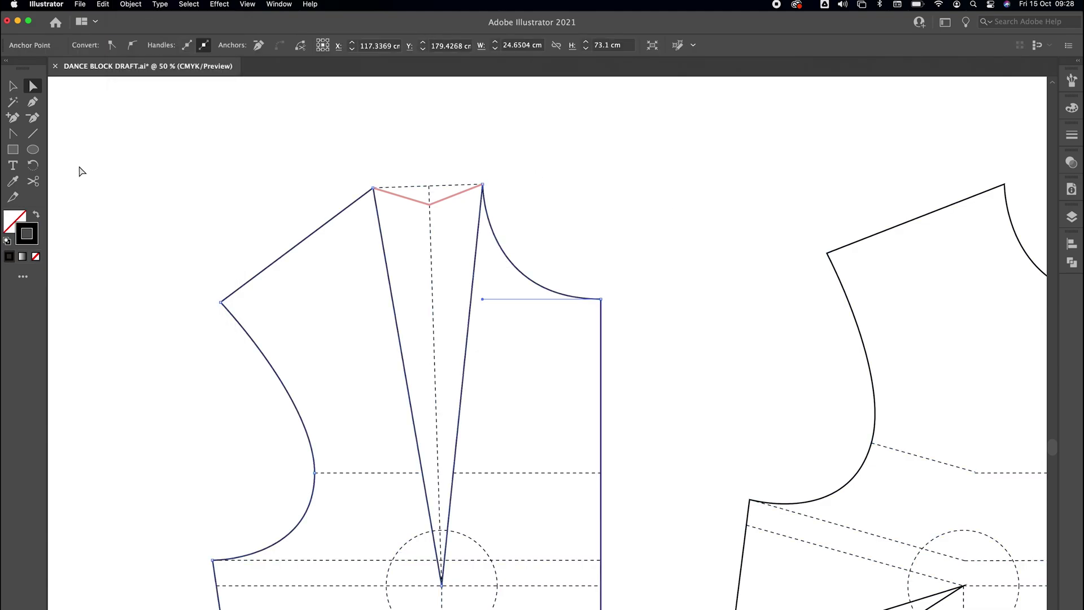
click(32, 181)
click(458, 193)
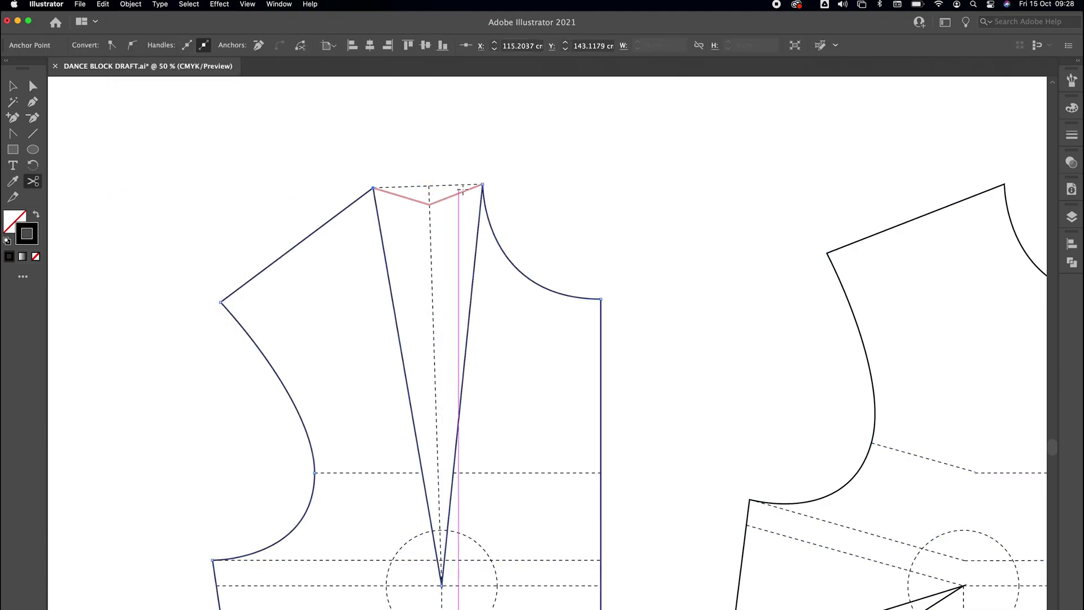
click(482, 184)
click(33, 86)
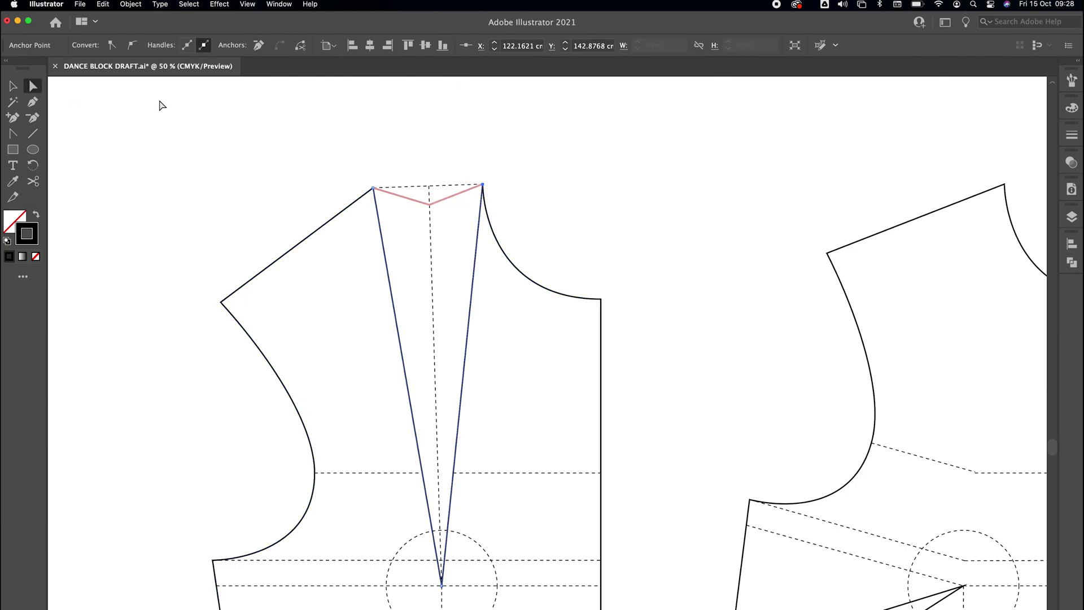
click(160, 101)
Give the separated shoulder dart legs a 1 pt stroke with a dashed line of 30 pt dash and 10 pt gap.
click(380, 225)
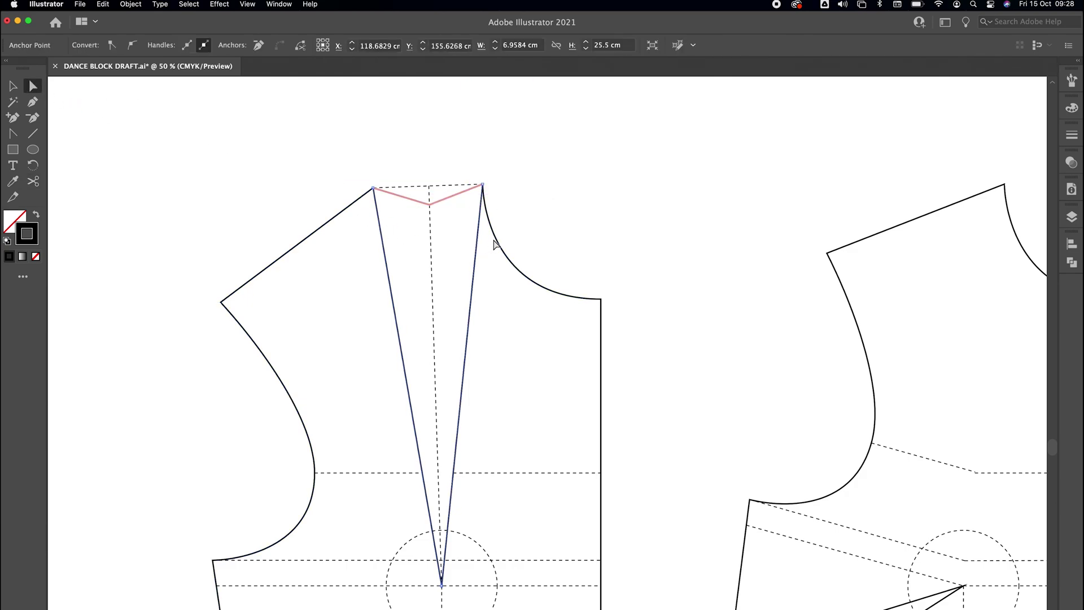
click(491, 235)
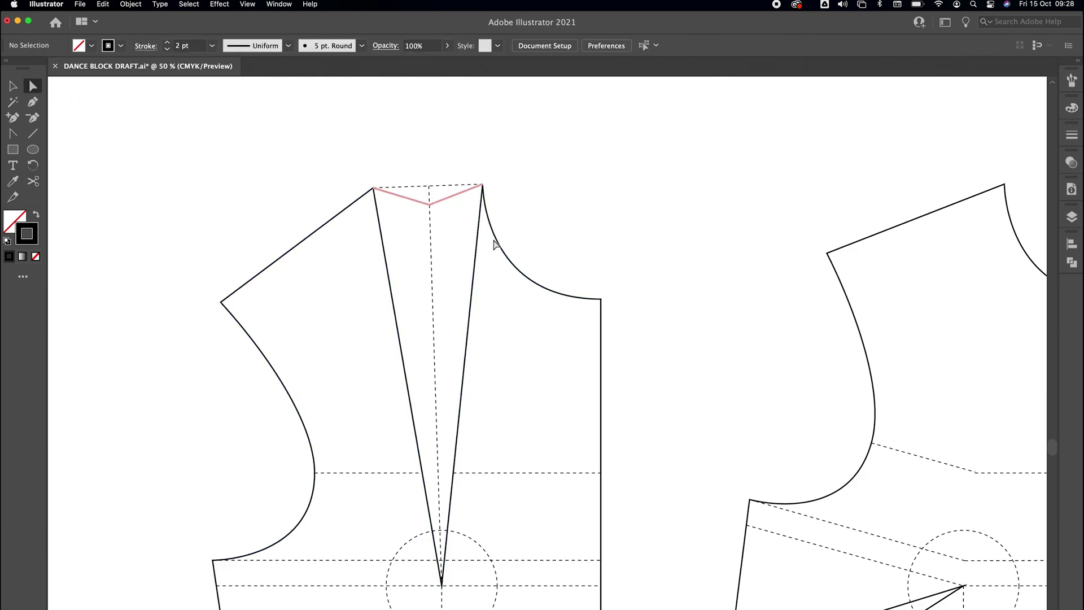
click(475, 269)
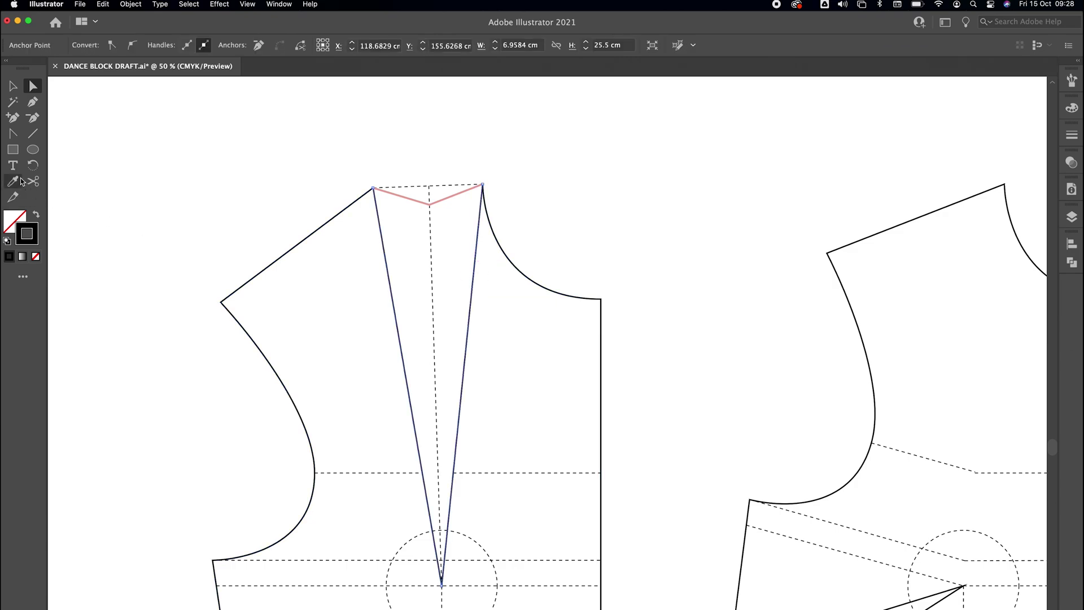
click(1073, 137)
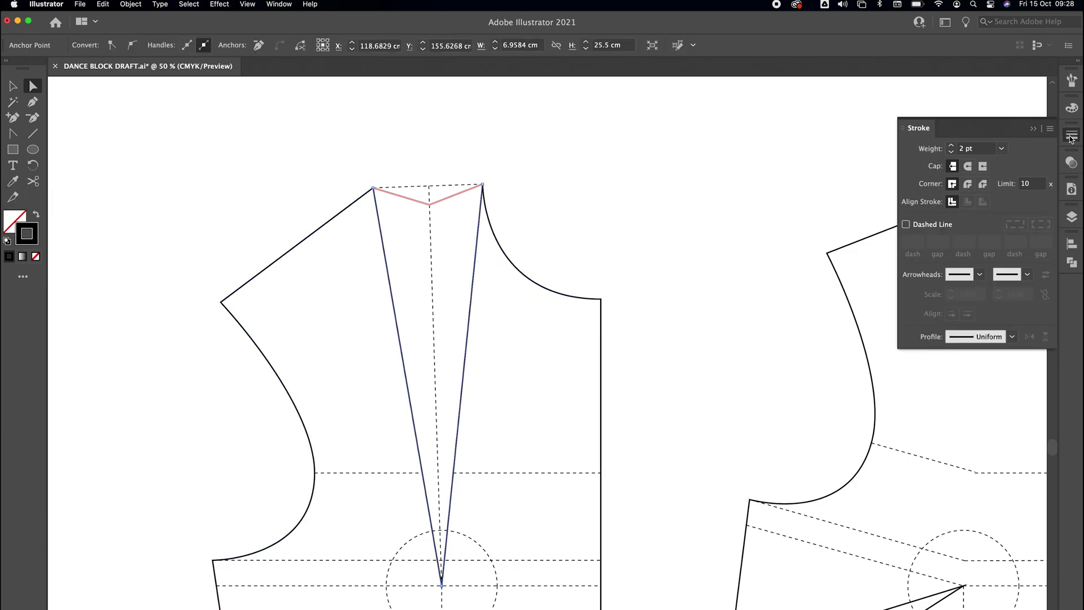
click(951, 151)
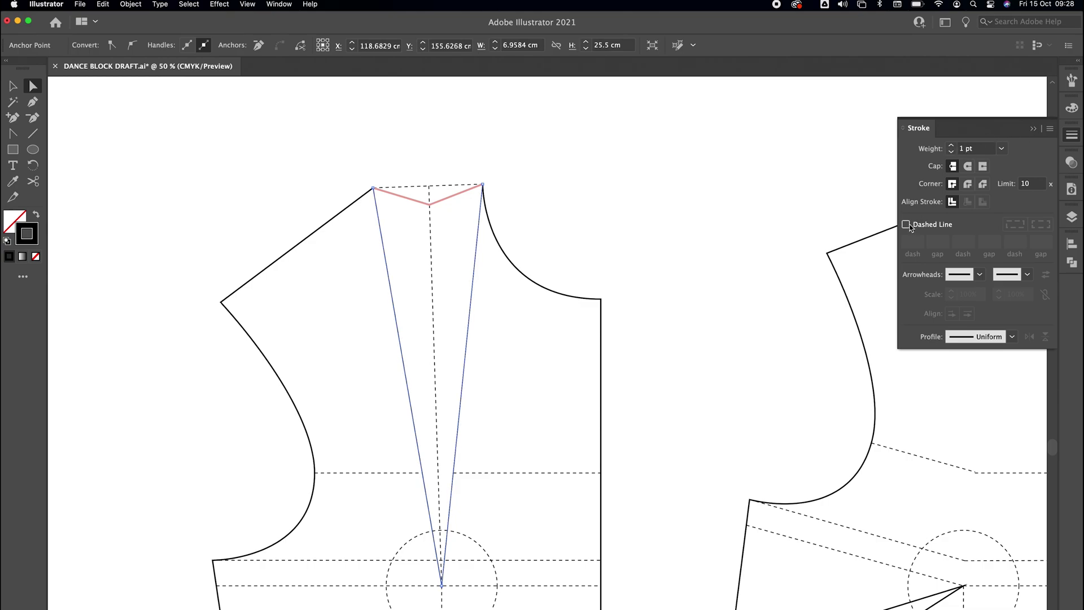
click(906, 224)
text(30)
key(Tab)
text(10)
key(Return)
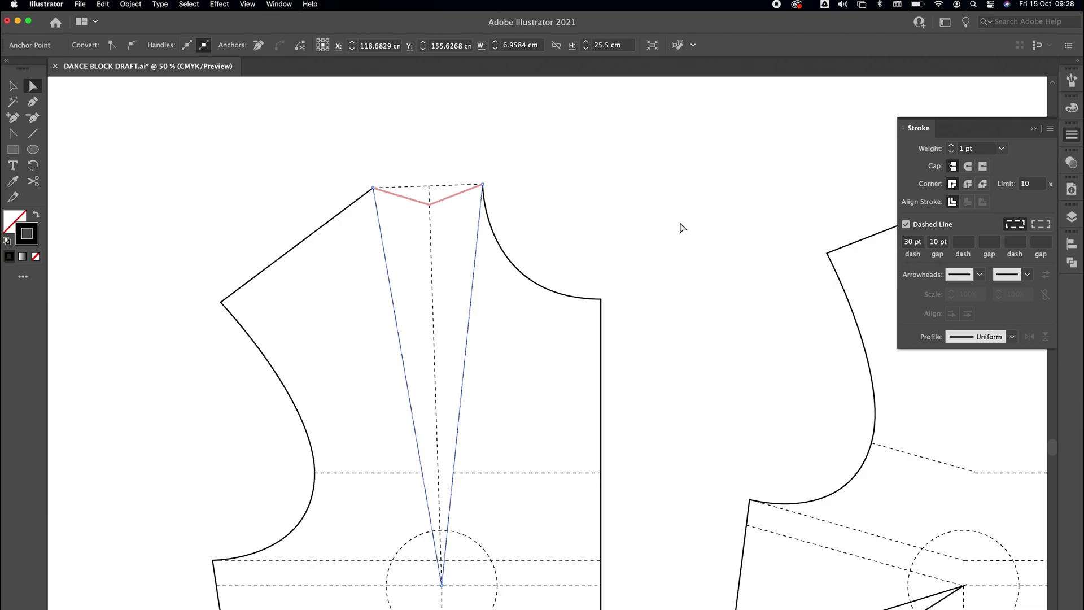
click(683, 228)
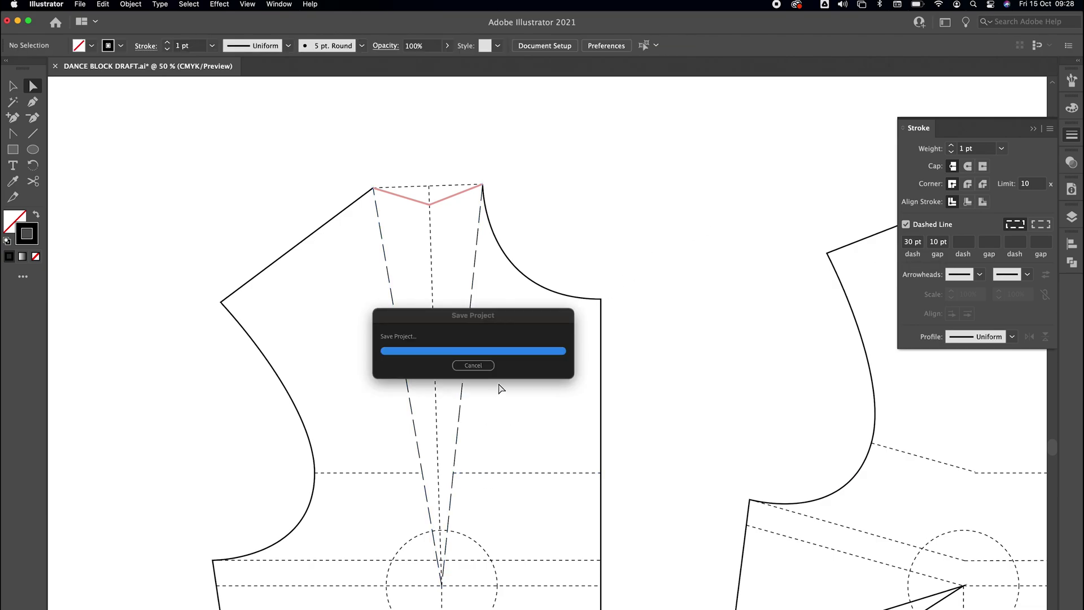
Delete the straight dashed line across the dart opening and shorten the dart centre line to the pink V's lowest point.
drag(537, 235, 558, 265)
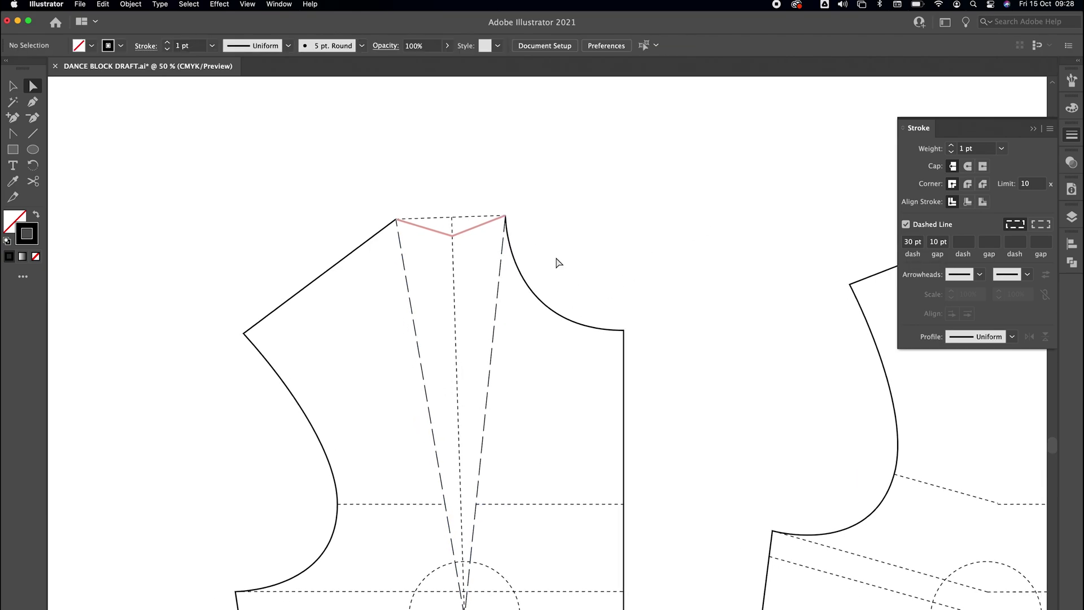
click(474, 220)
key(Delete)
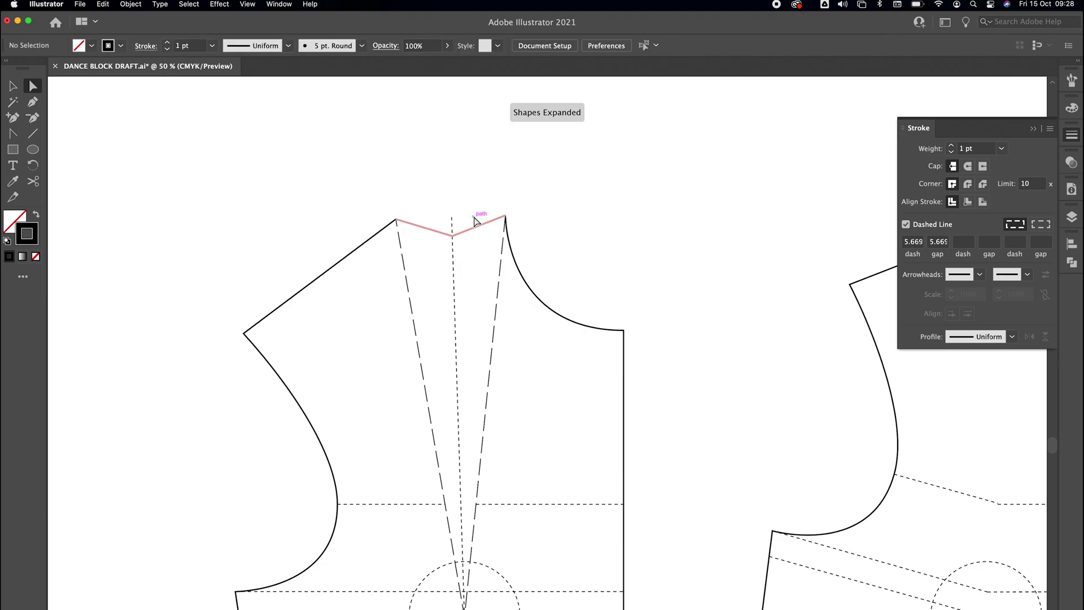
drag(452, 217, 453, 236)
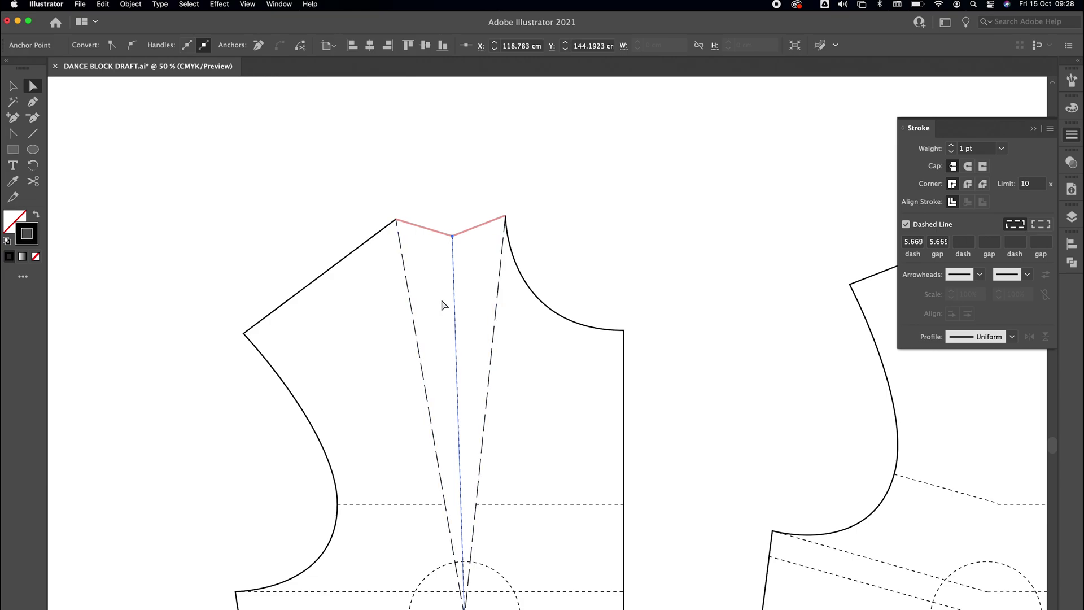
Select both dashed shoulder dart legs and the dart centre line and lock them.
click(387, 341)
drag(383, 339, 520, 389)
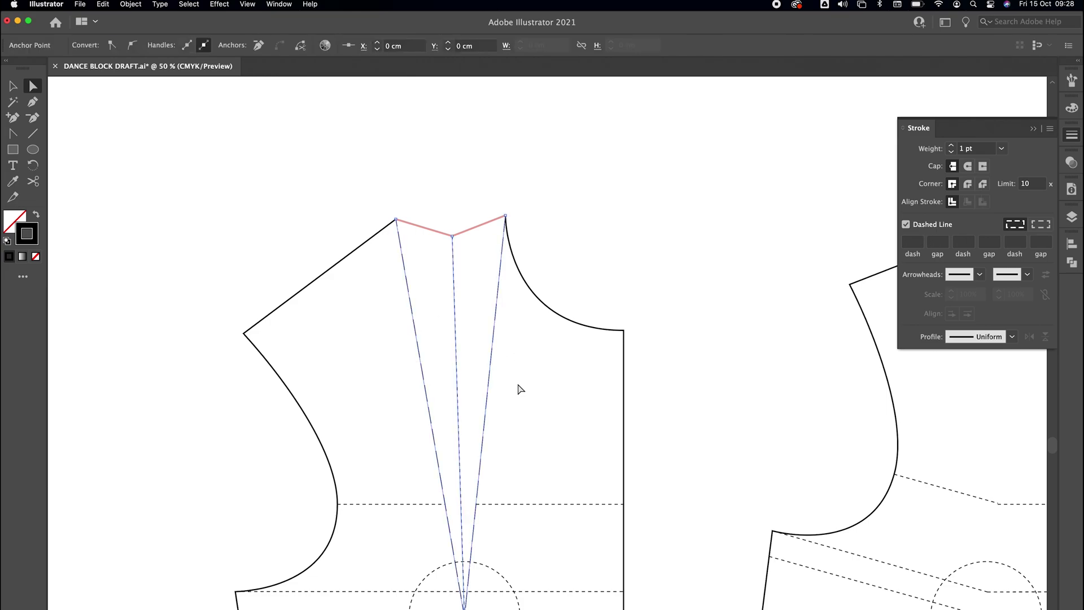
click(131, 4)
mouse_move(220, 84)
click(254, 83)
Join the pink V to the black bodice outline at both shoulder dart points.
drag(402, 202, 374, 247)
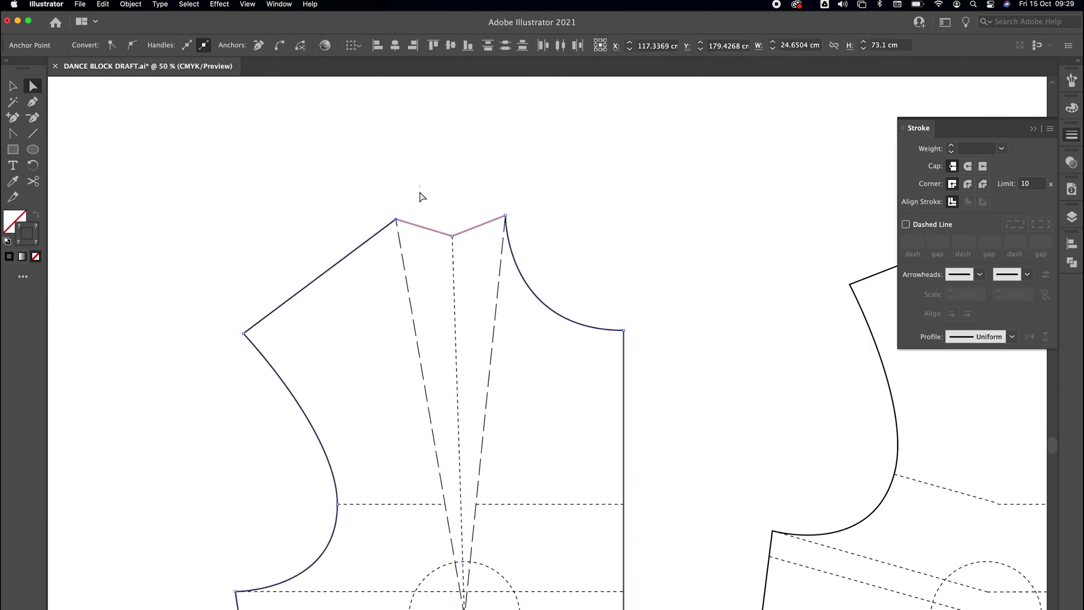
click(417, 209)
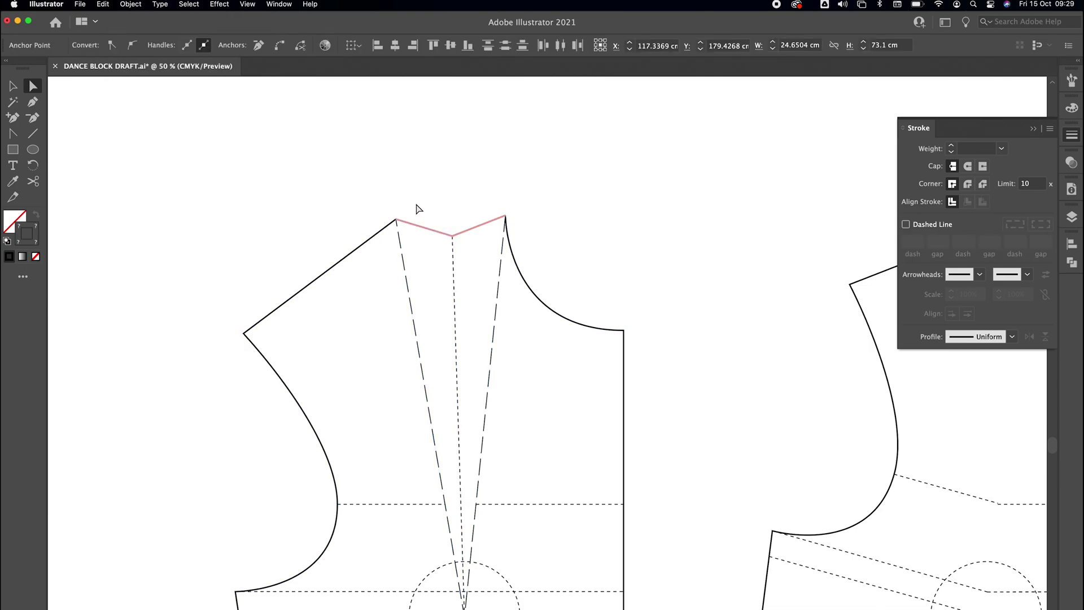
drag(403, 200, 393, 232)
right_click(408, 212)
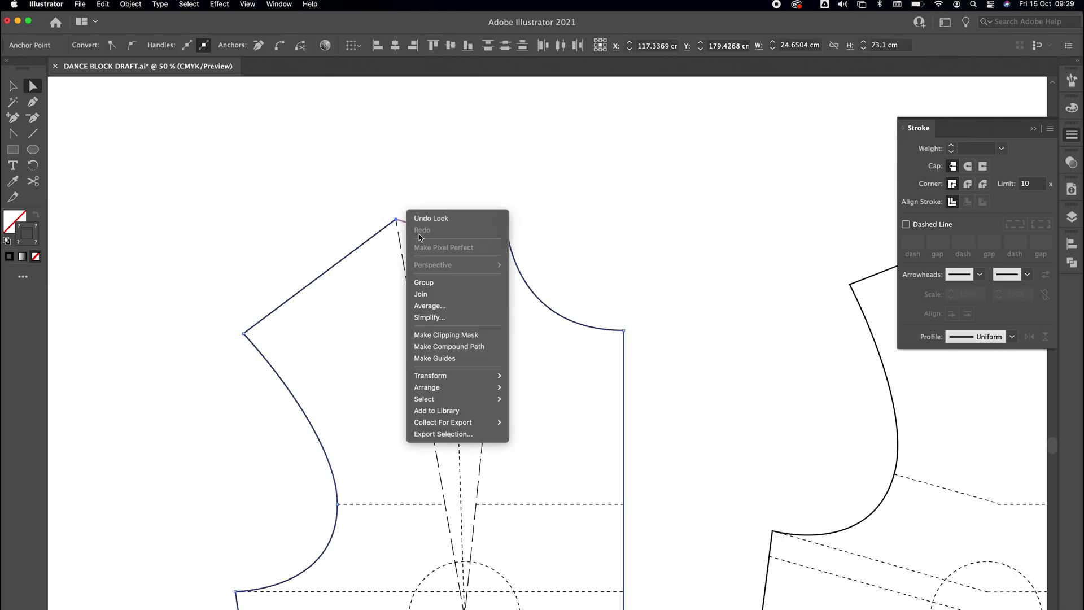
click(430, 295)
drag(522, 206, 496, 243)
right_click(544, 214)
click(558, 326)
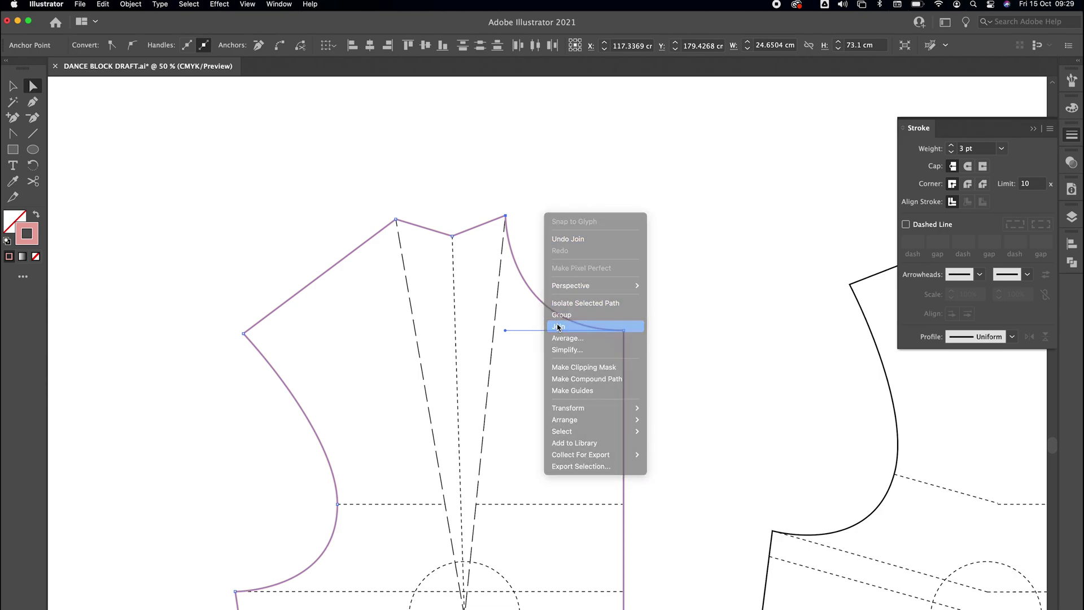
Recolour the stroke of the joined pink bodice outline to black.
click(578, 261)
click(538, 303)
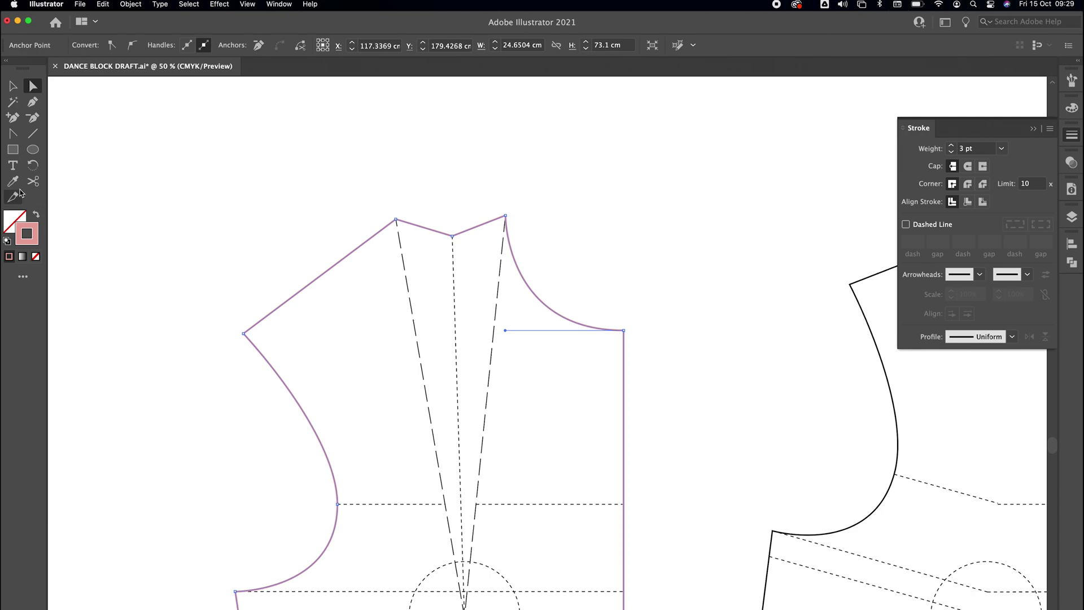
click(483, 209)
click(477, 227)
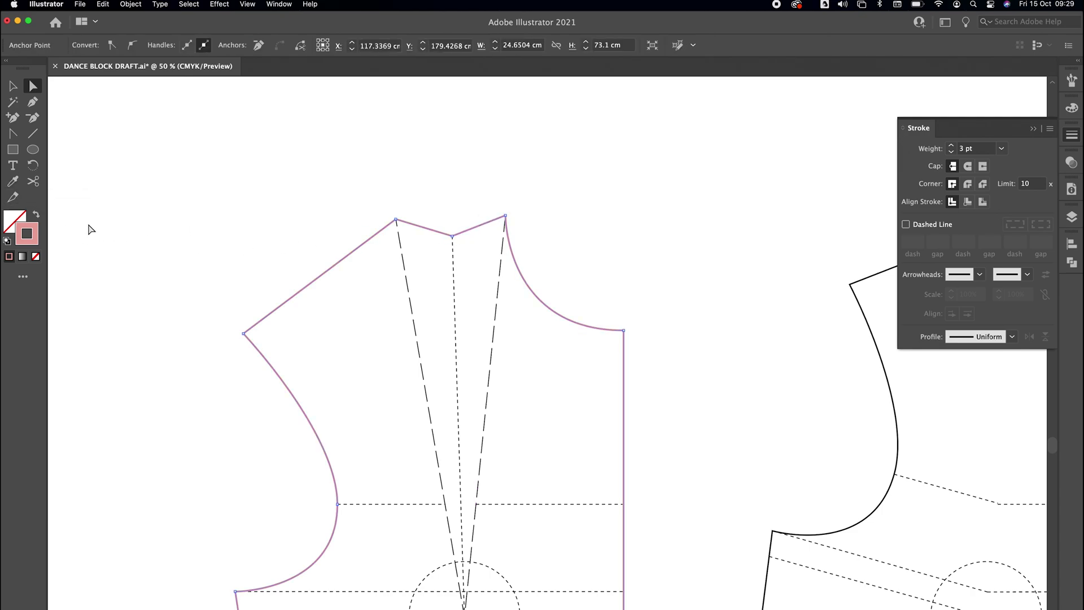
double_click(27, 233)
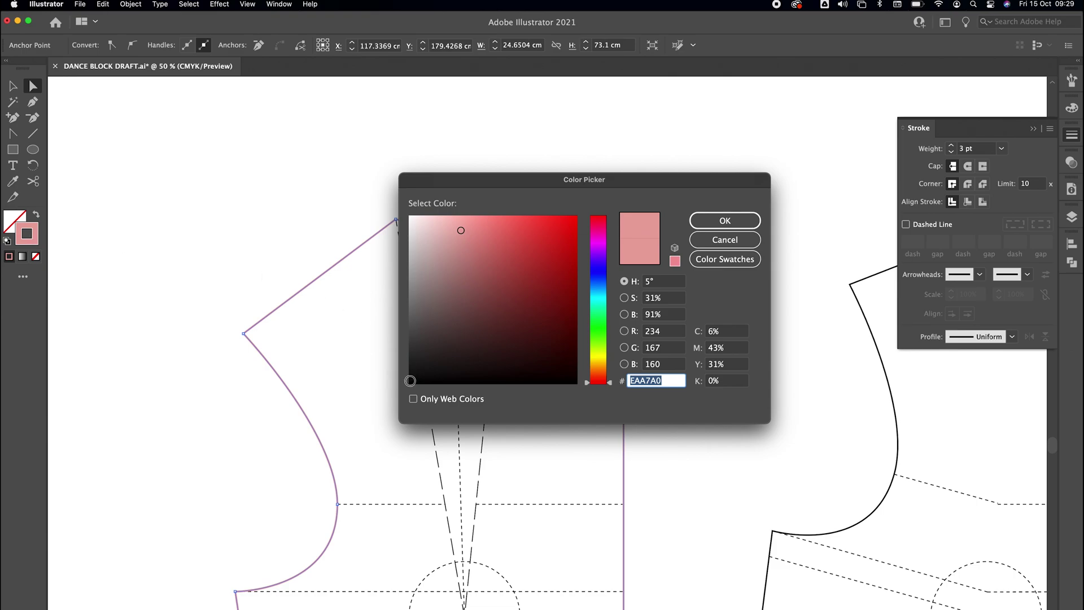
click(410, 382)
click(720, 223)
click(679, 249)
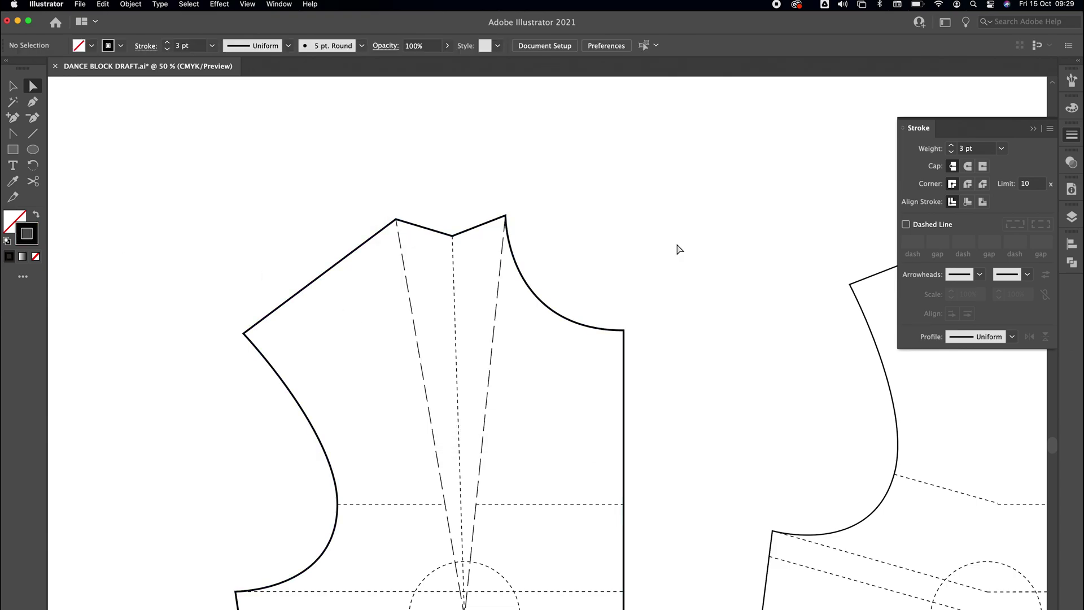
Offset the joined bodice outline by 1 cm with miter joins and a miter limit of 4.
click(567, 319)
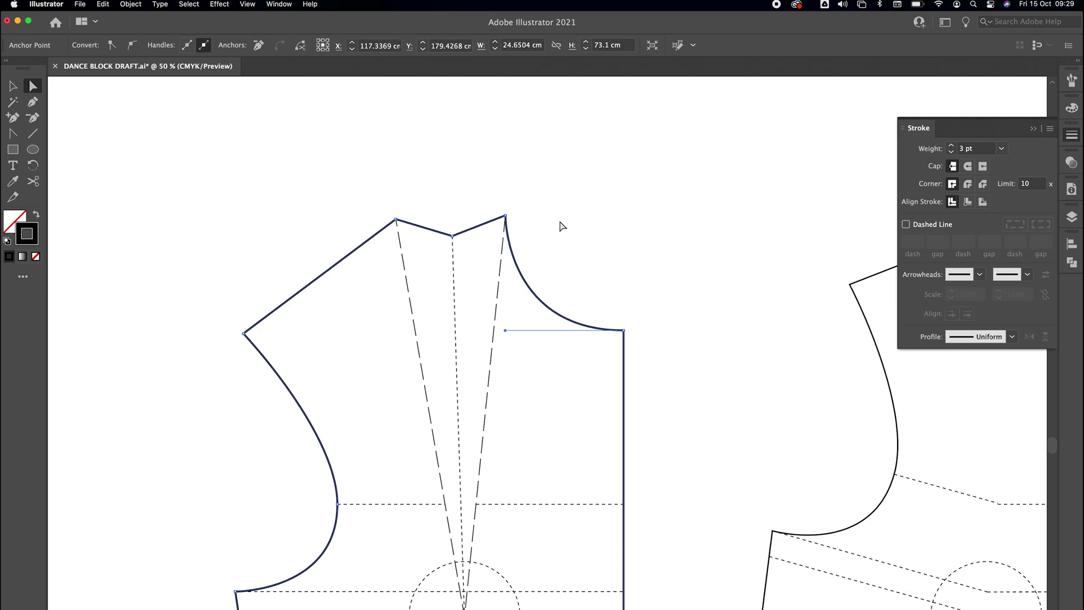
click(475, 234)
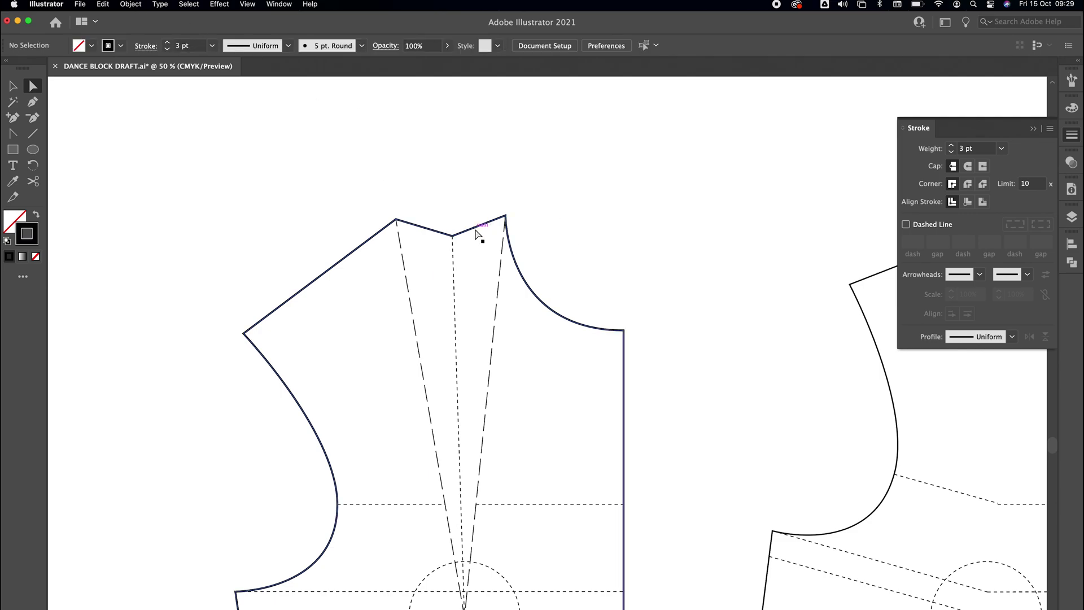
drag(295, 252, 335, 301)
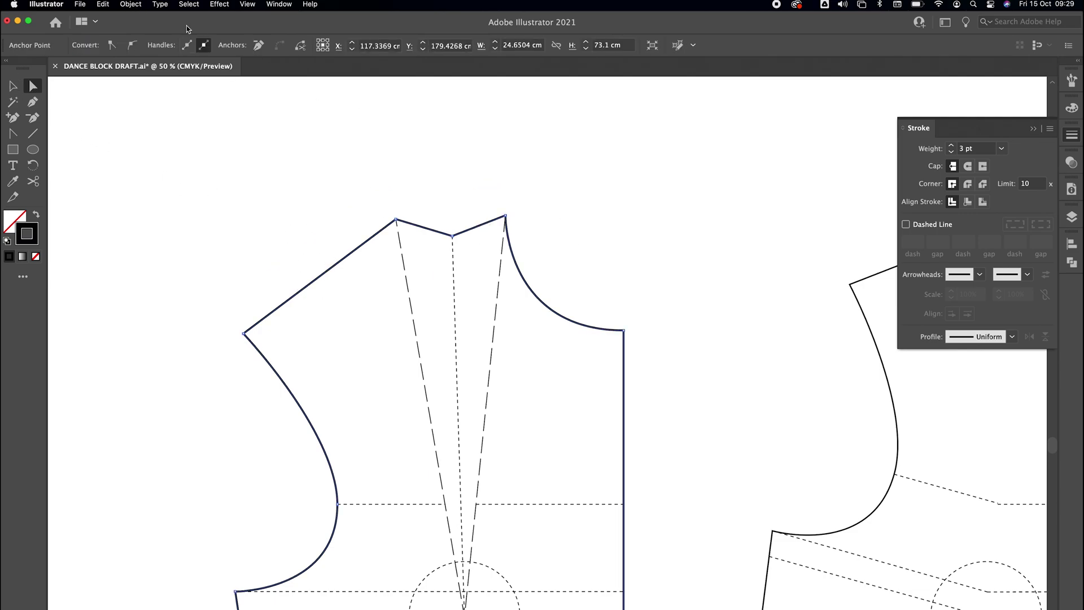
click(134, 6)
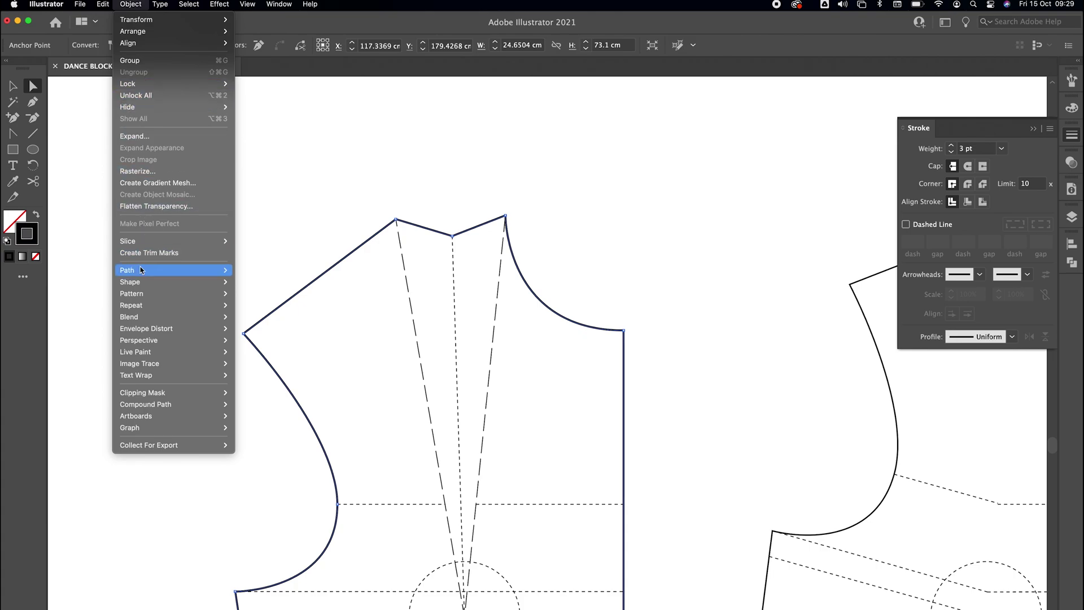
mouse_move(142, 270)
click(265, 310)
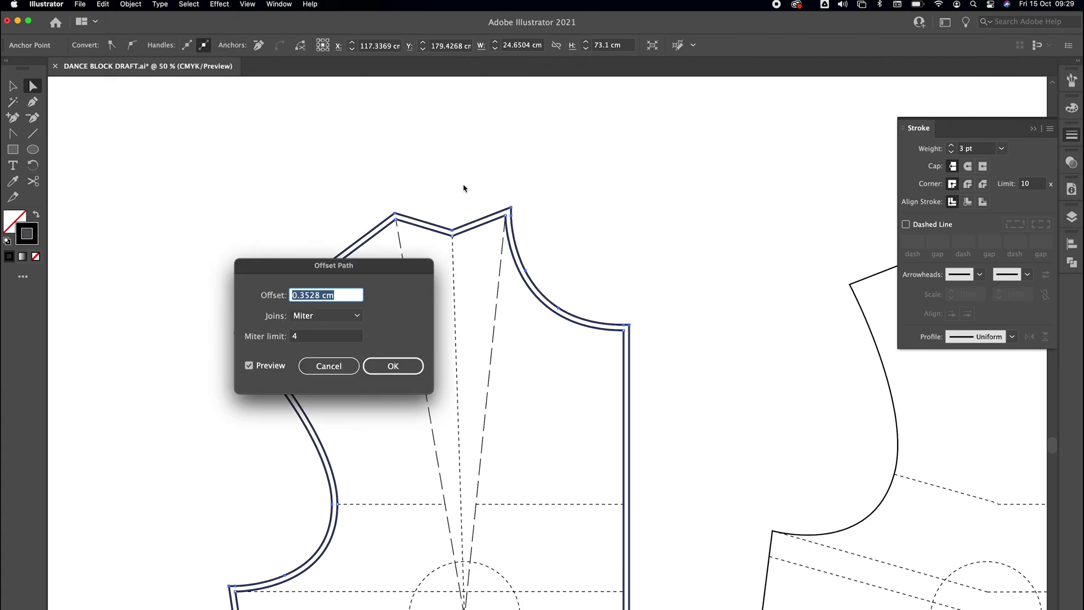
text(1)
click(317, 340)
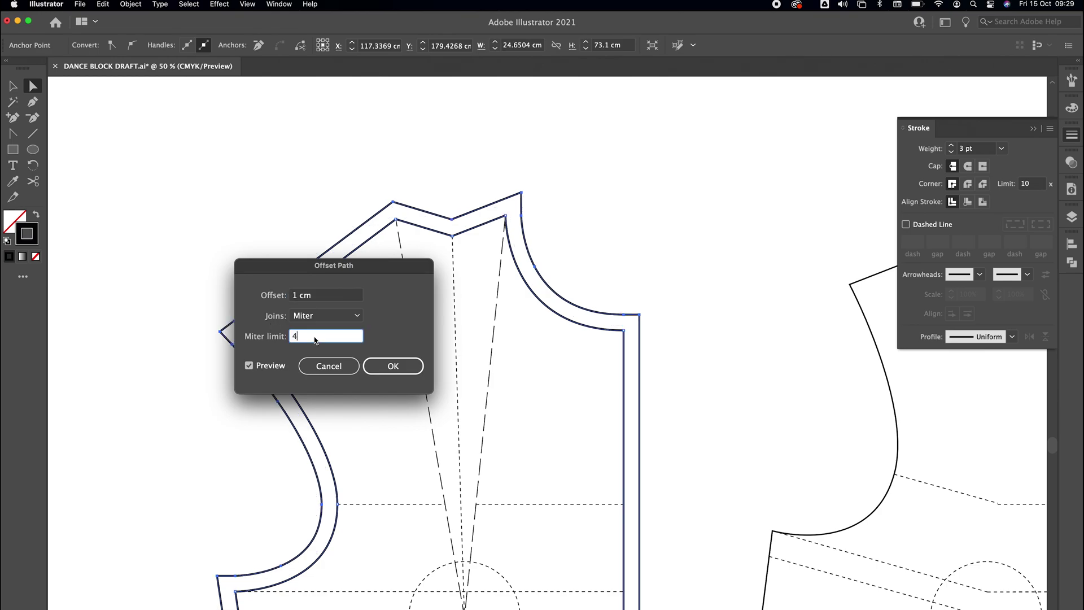
click(406, 370)
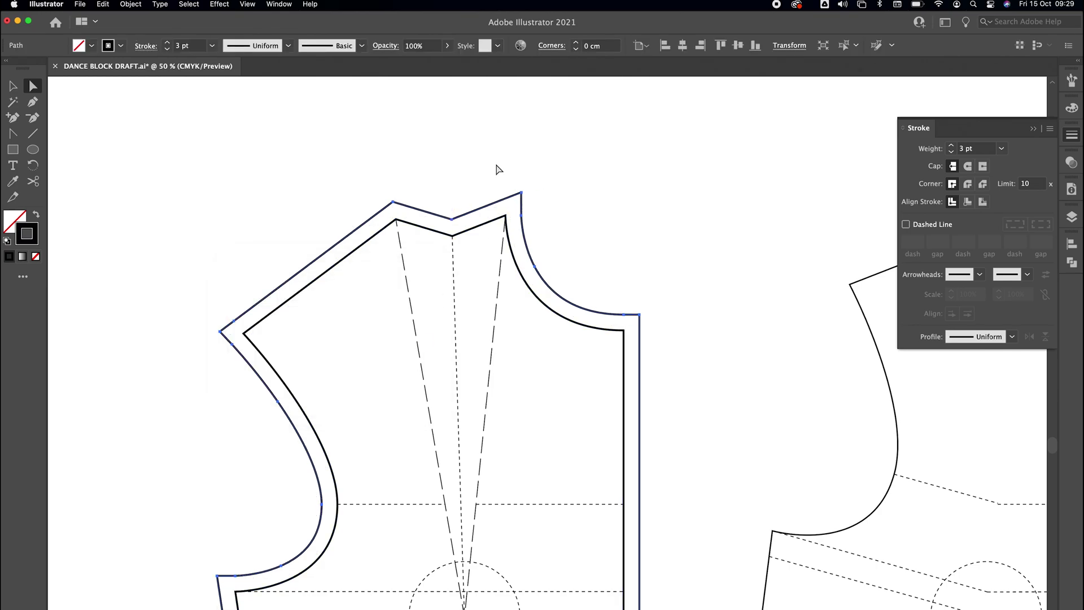
Set the inner bodice outline's stroke weight to 1 pt and the outer offset outline's to 2 pt.
click(479, 226)
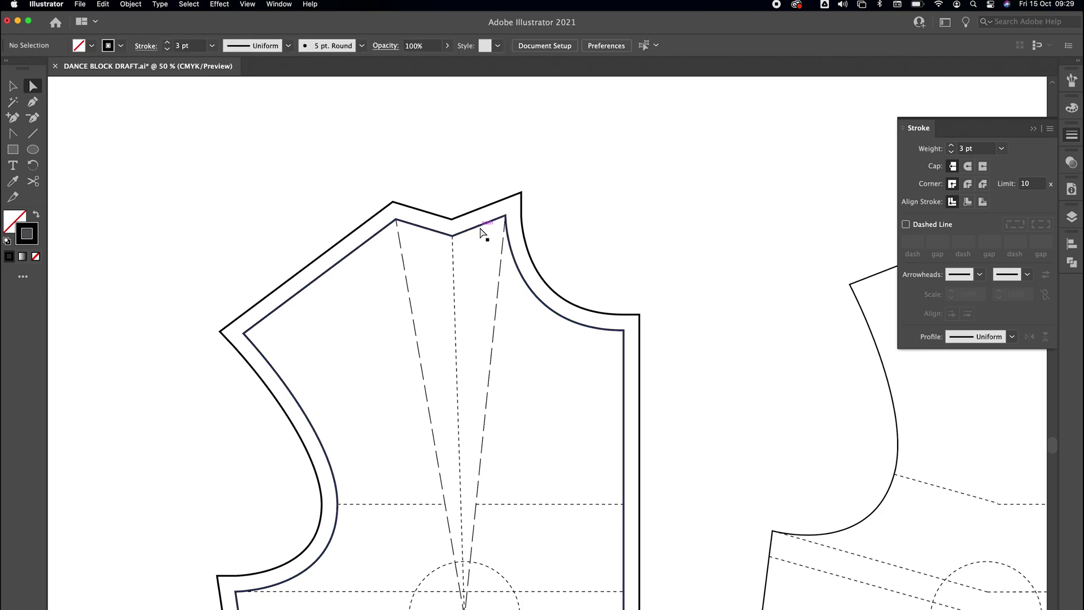
click(952, 152)
click(952, 152)
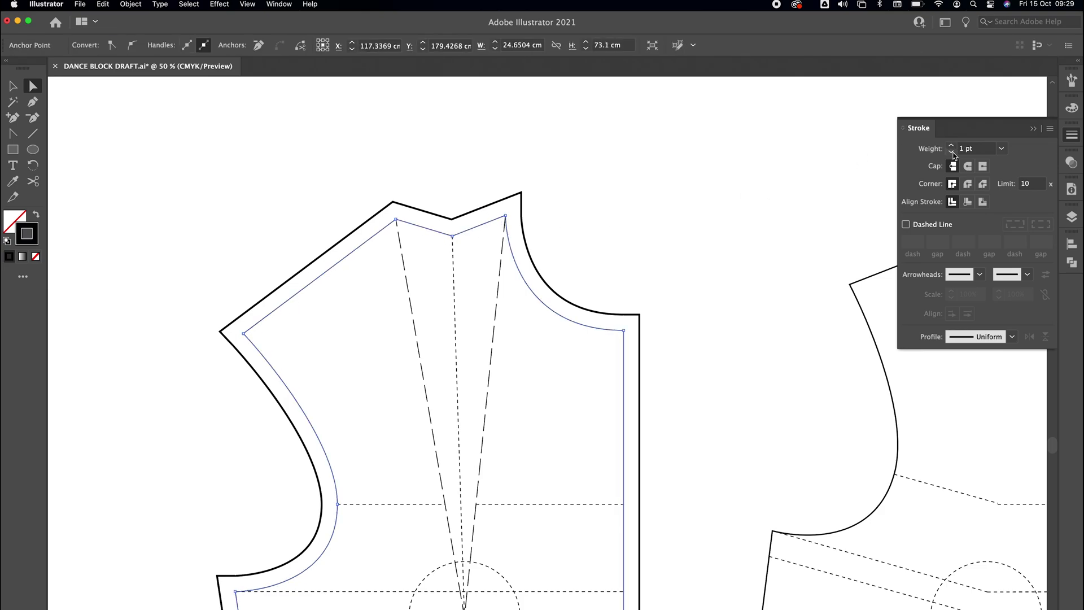
click(523, 213)
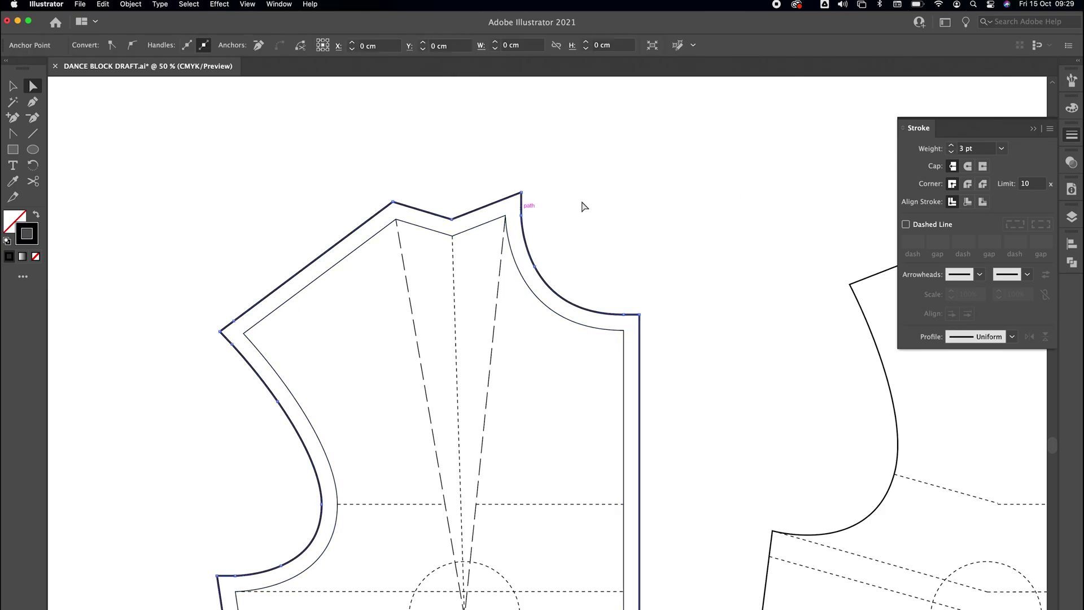
click(952, 153)
click(628, 209)
On the middle bodice copy, draw a line across the side dart opening and a centre line from the dart point to its midpoint.
key(super+minus)
drag(625, 209, 542, 211)
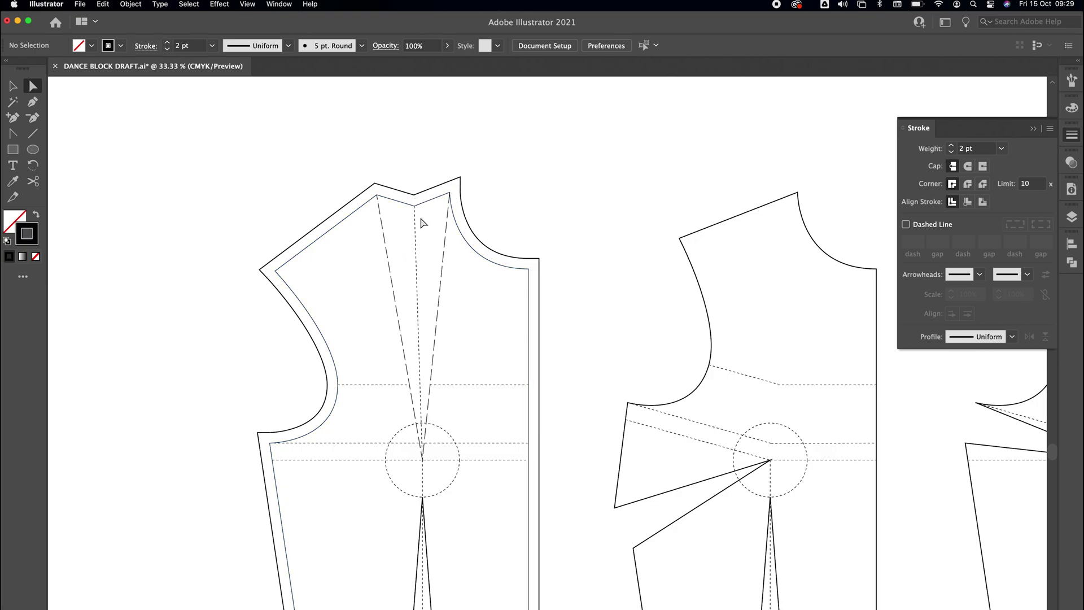
drag(568, 211, 427, 163)
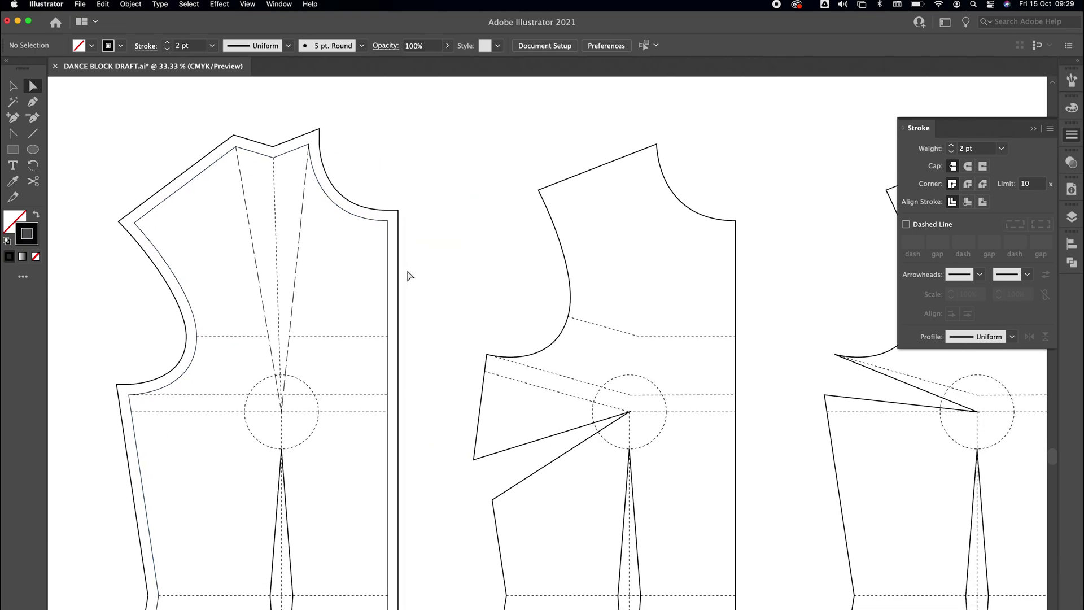
drag(444, 243, 425, 236)
drag(589, 339, 467, 216)
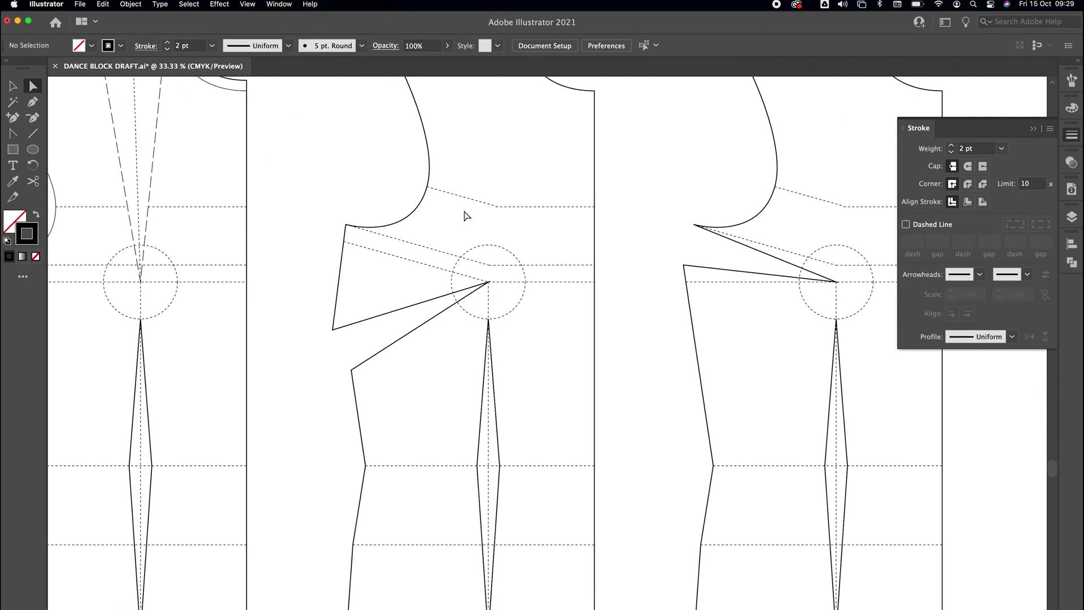
drag(380, 334, 383, 338)
key(super+equal)
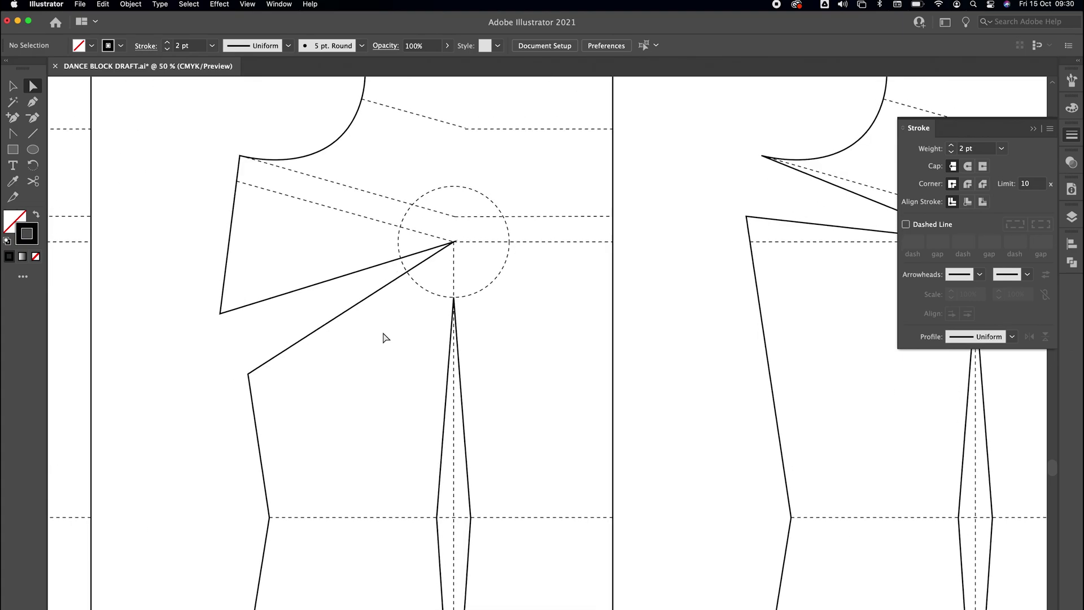
key(backslash)
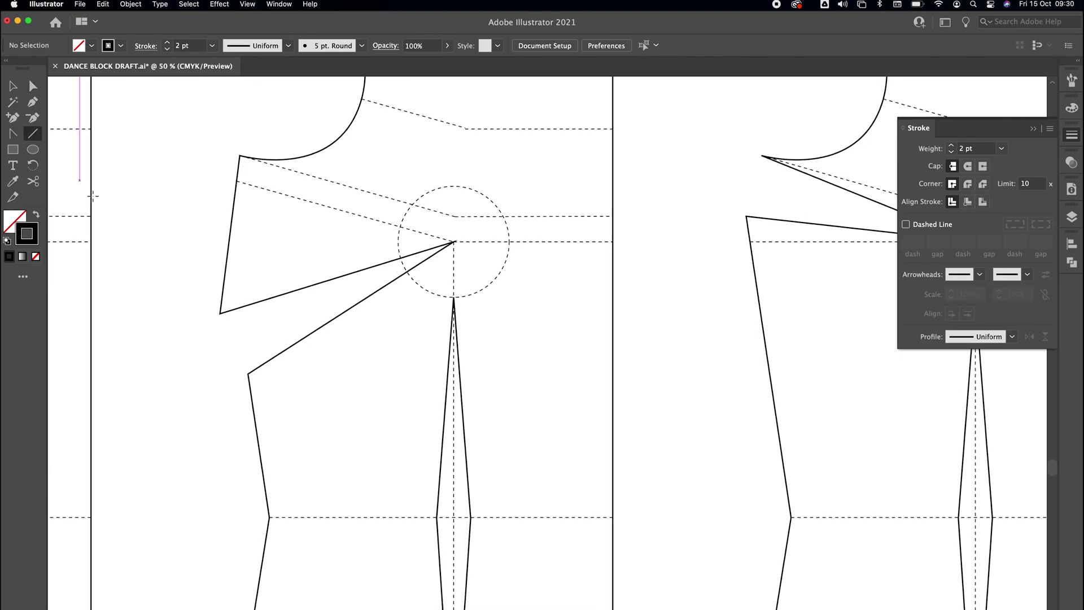
drag(220, 313, 247, 373)
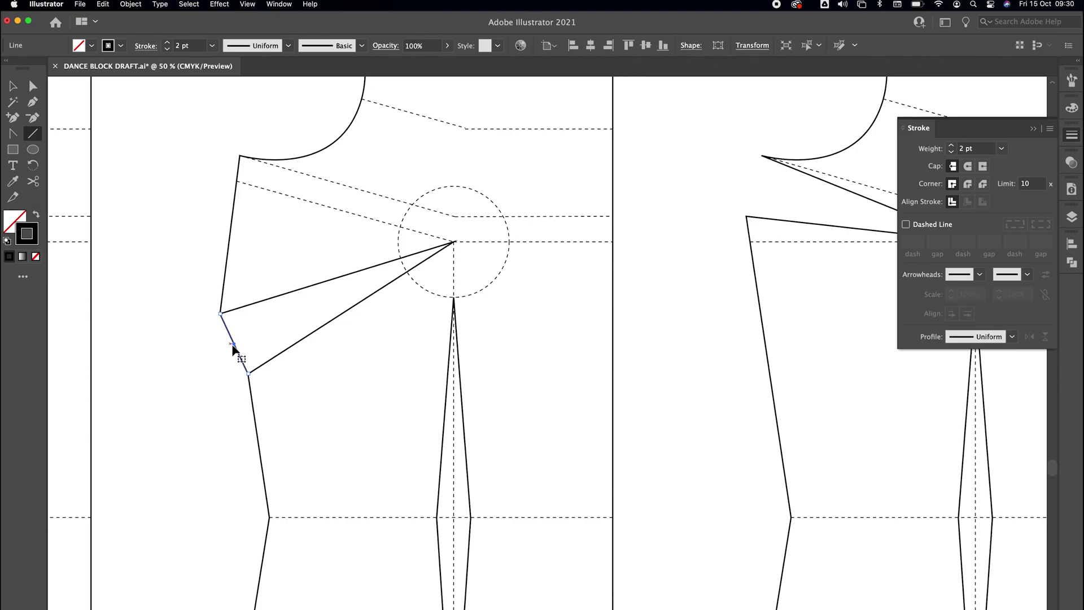
shift+click(453, 241)
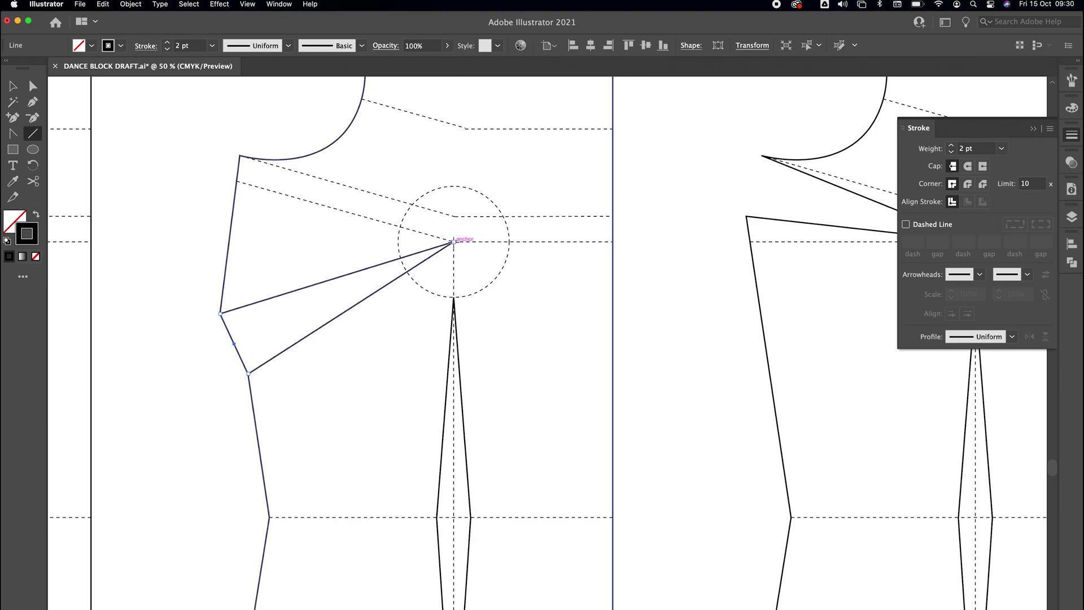
drag(453, 242, 234, 343)
Copy the dashed 1 pt style of the guide line above the side dart onto the dart's opening and centre lines.
click(33, 86)
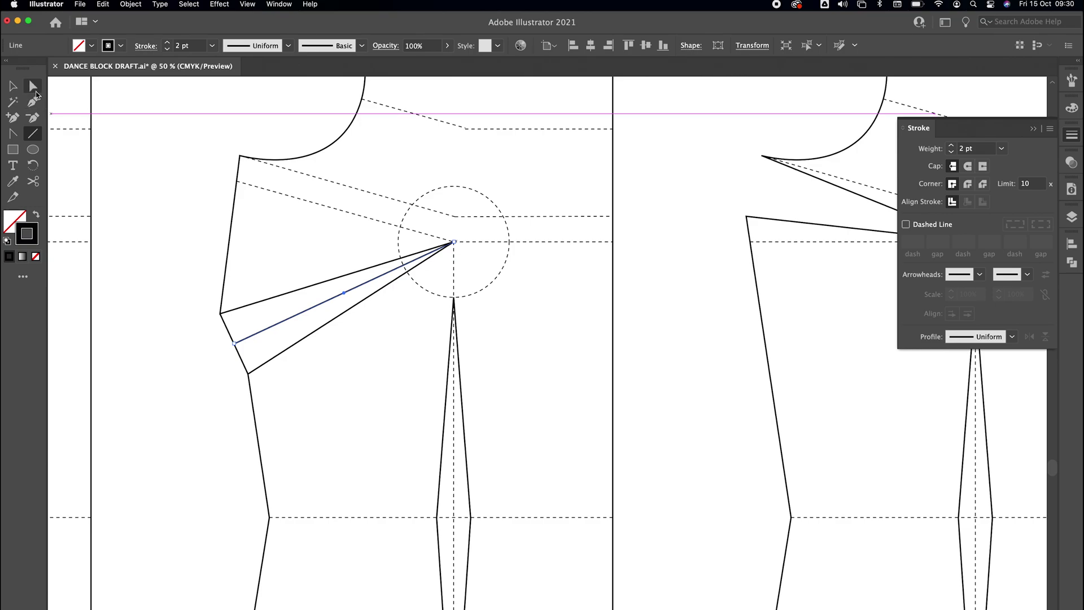
click(234, 344)
click(12, 181)
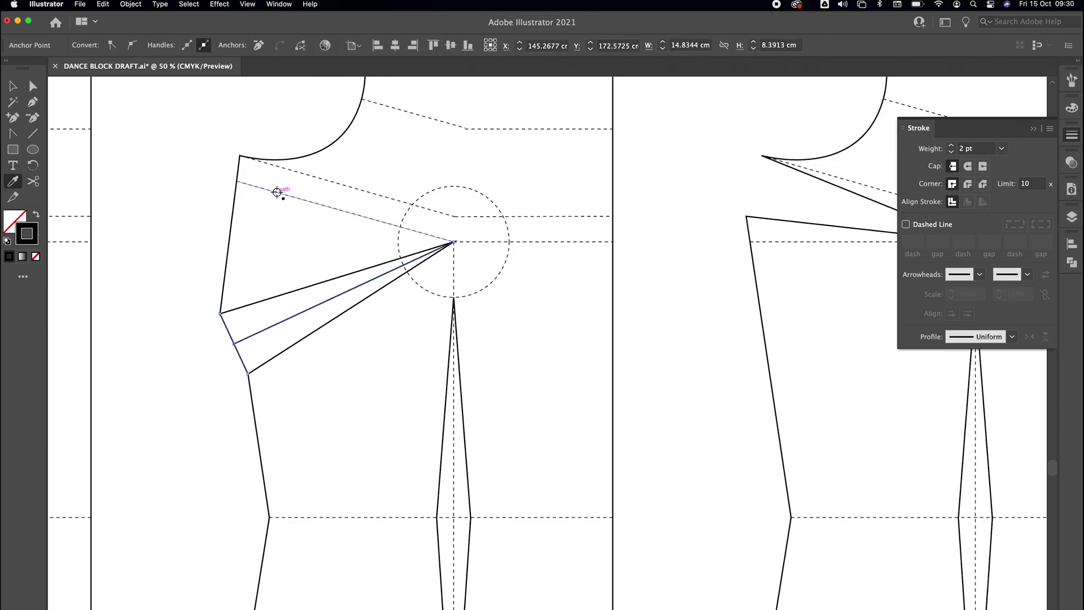
click(277, 193)
click(33, 86)
click(366, 352)
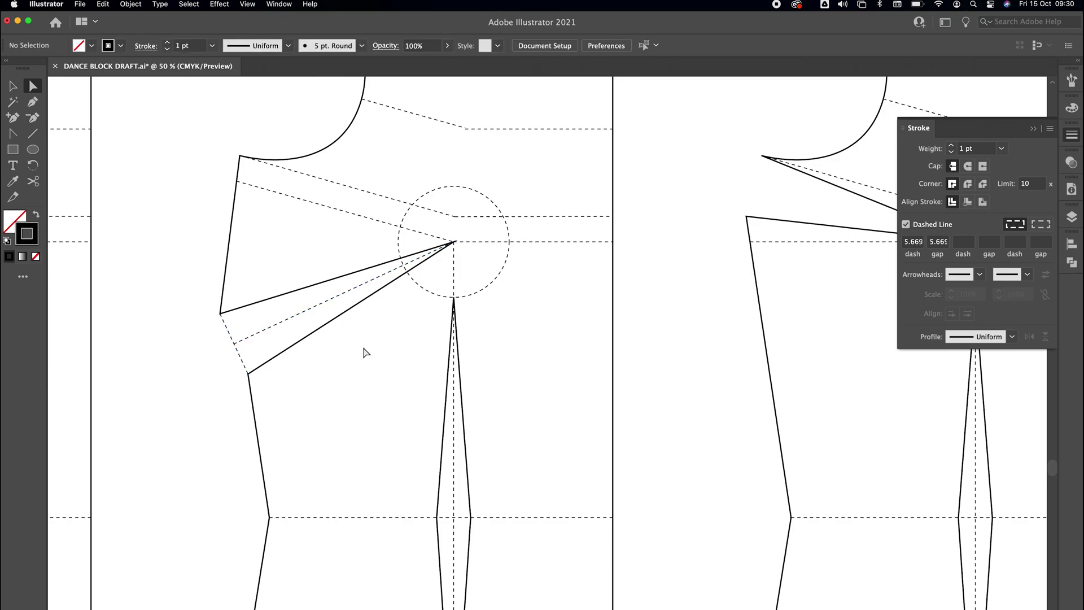
drag(378, 341, 341, 367)
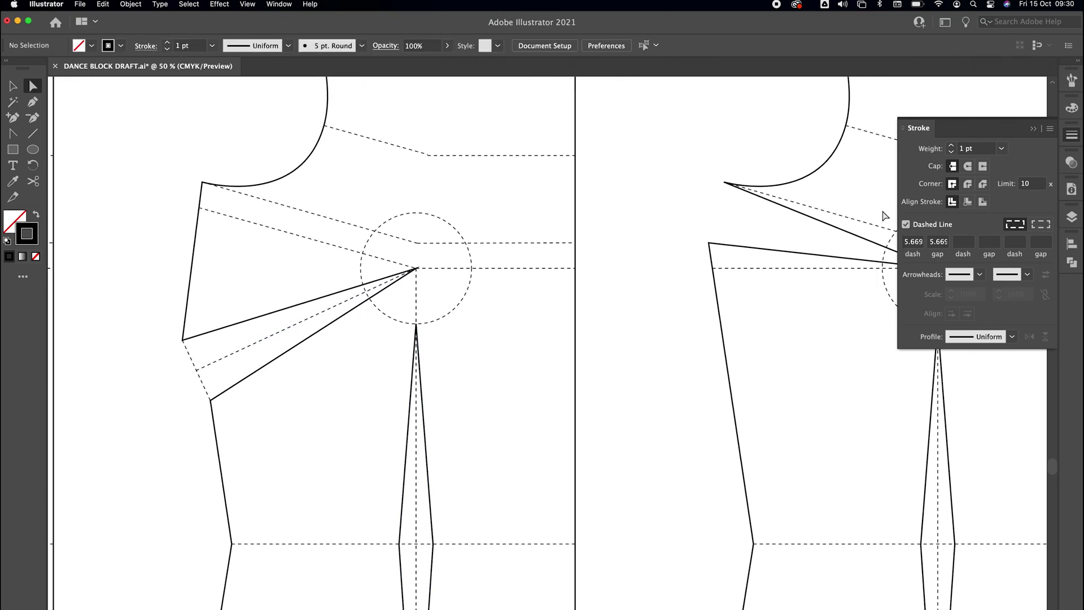
click(1033, 128)
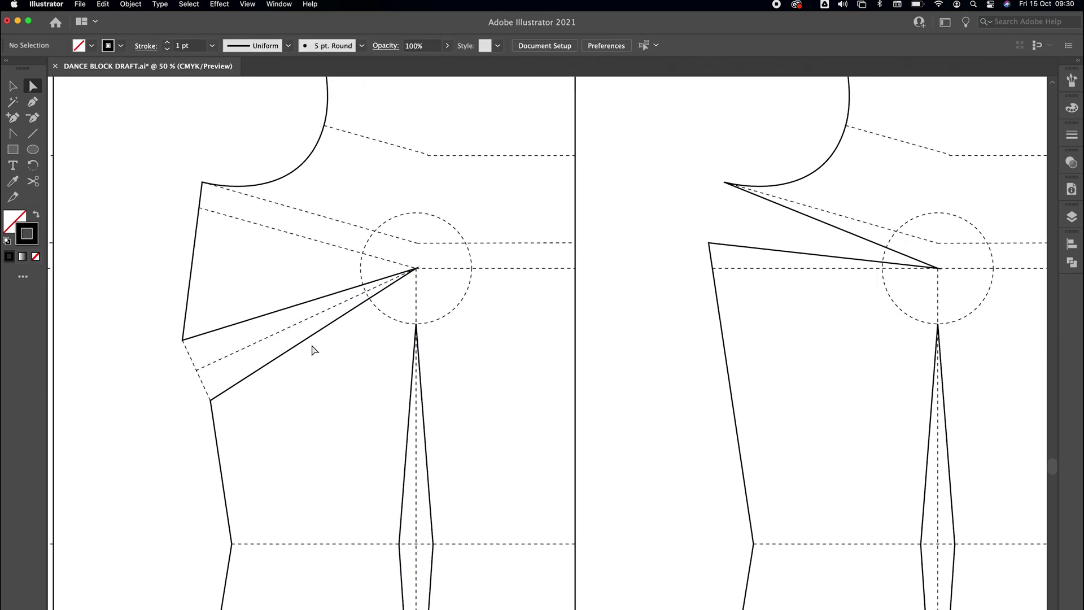
drag(212, 314, 239, 297)
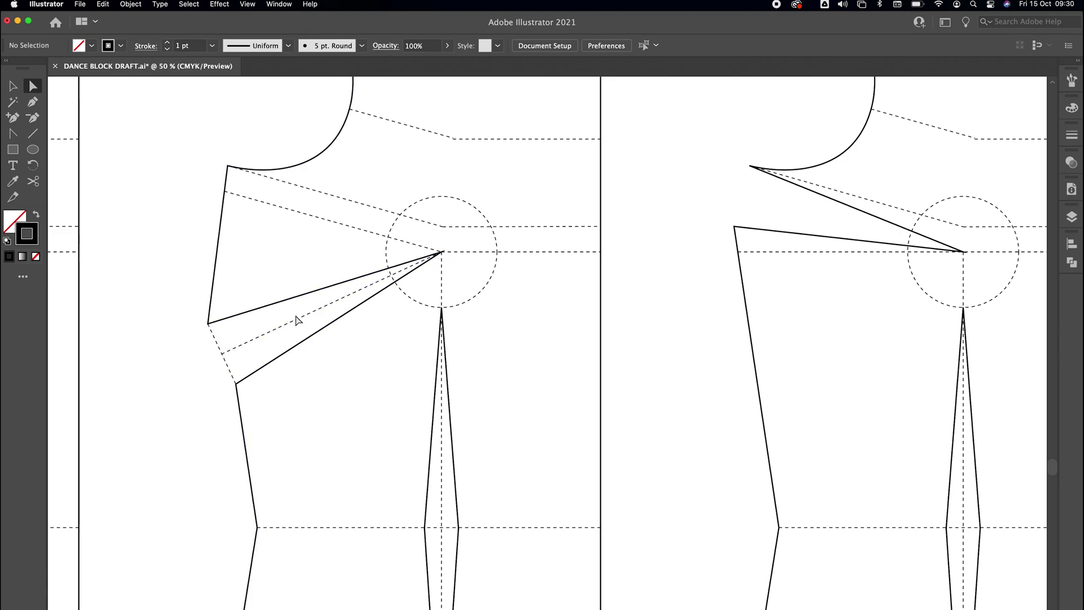
key(super+a)
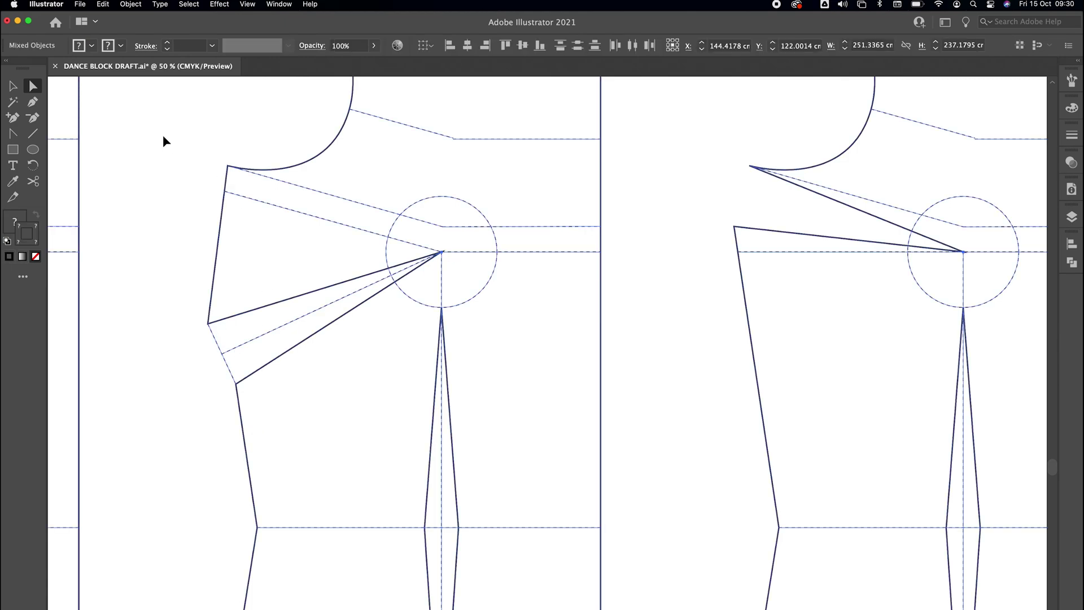
click(163, 139)
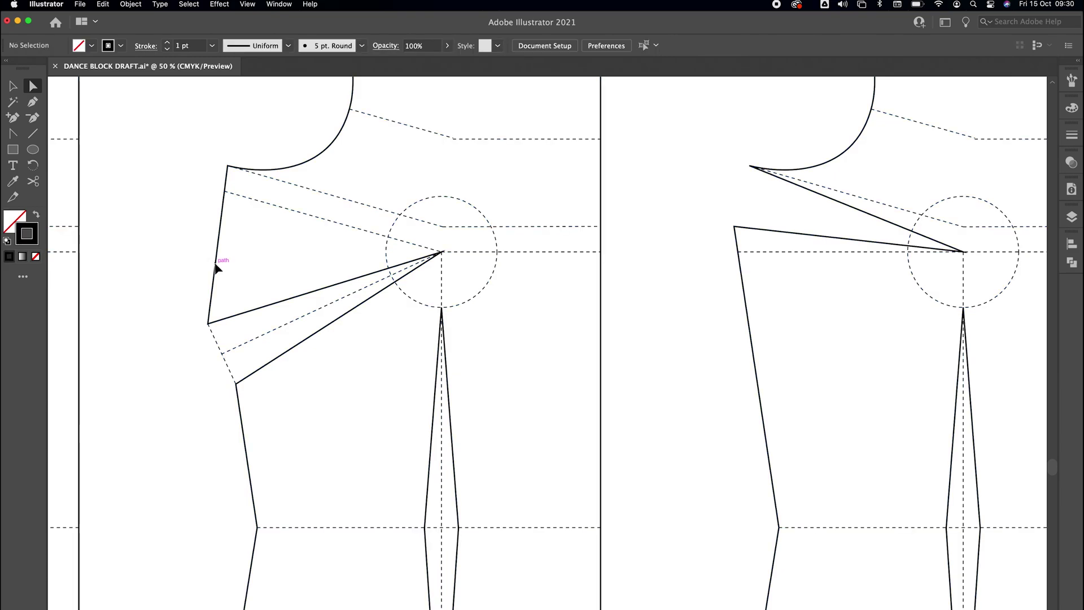
key(super+a)
click(249, 266)
key(super+a)
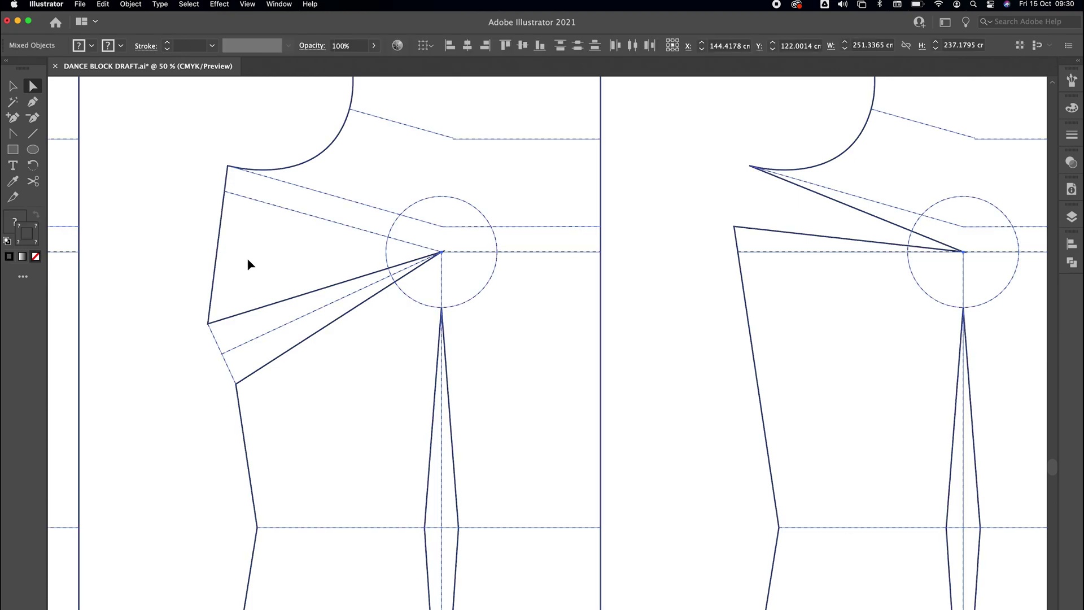
click(250, 264)
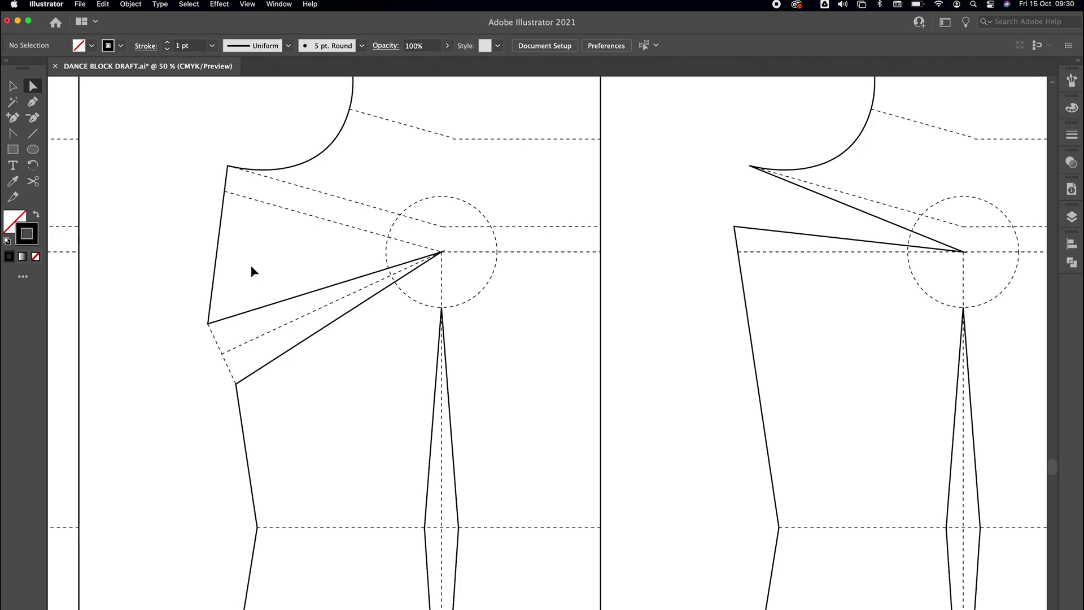
key(super+a)
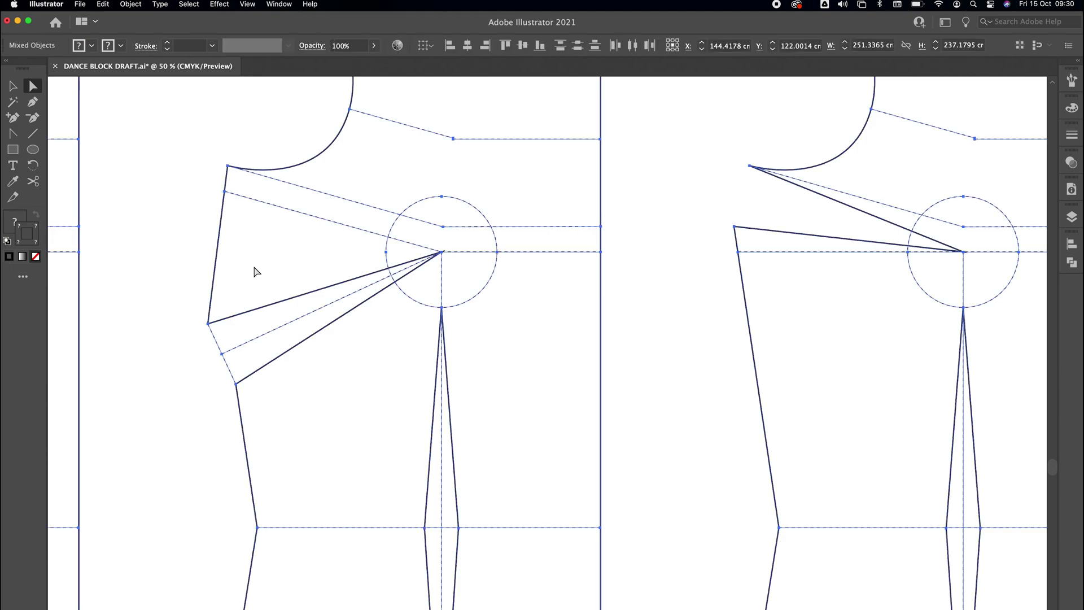
click(254, 266)
key(super+a)
click(254, 267)
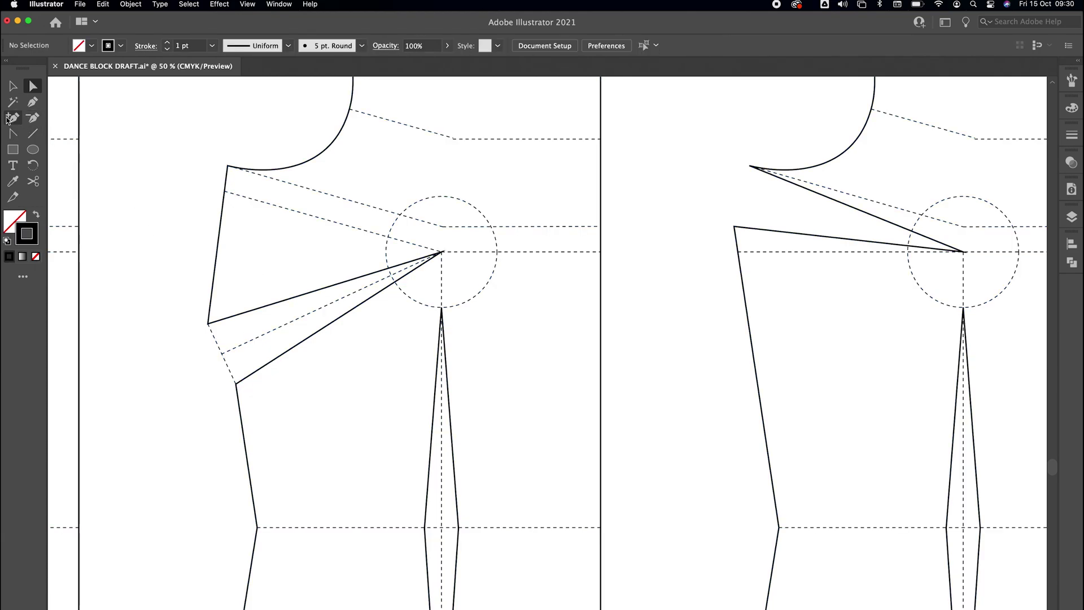
Prepare the Pen tool with a muted pink stroke colour and a 3 pt stroke weight.
click(33, 104)
double_click(26, 233)
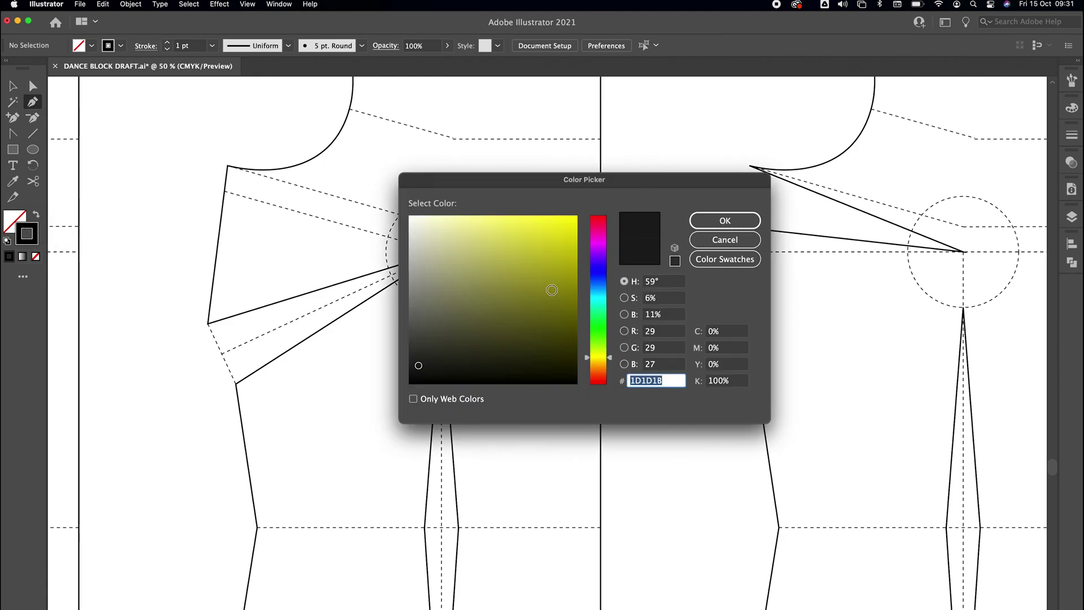
click(598, 228)
click(597, 379)
drag(553, 327, 463, 239)
click(725, 221)
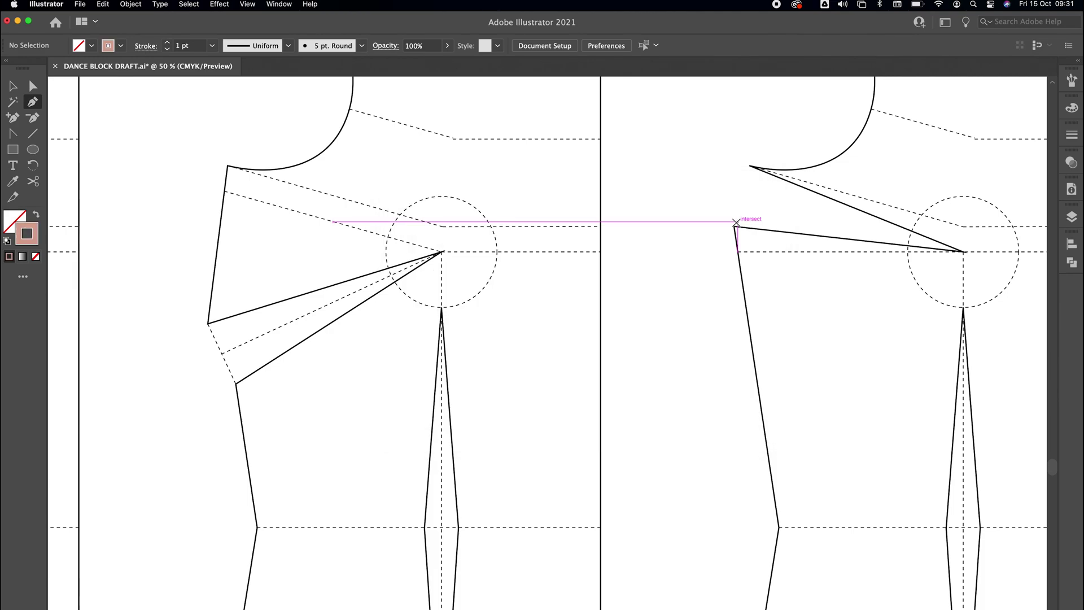
click(1071, 135)
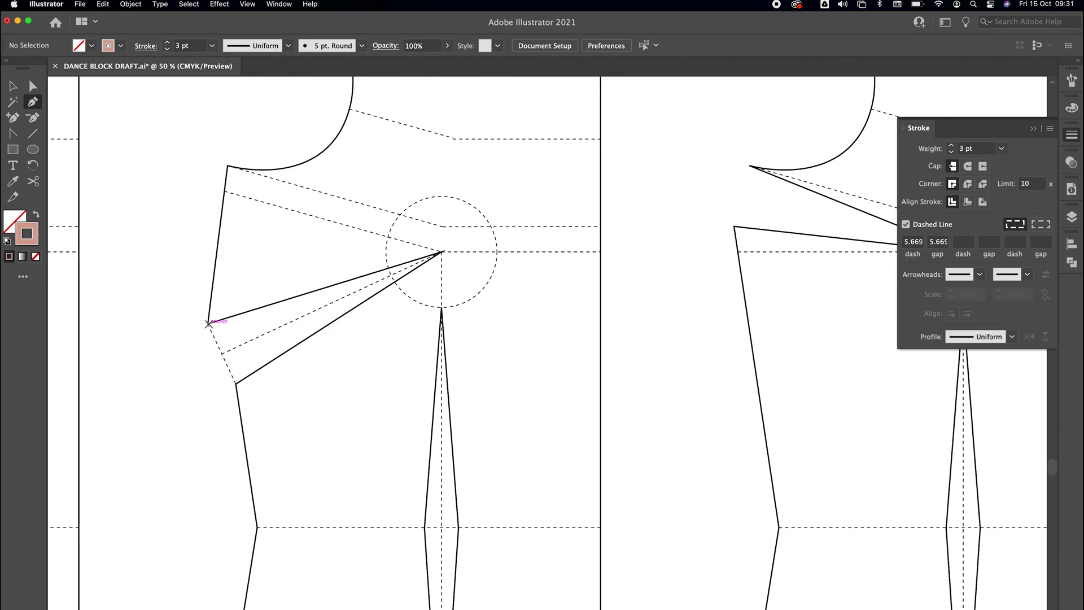
Draw a closed, solid-line triangle from the upper dart leg's end to the dart point and the opening's midpoint.
click(208, 324)
click(442, 251)
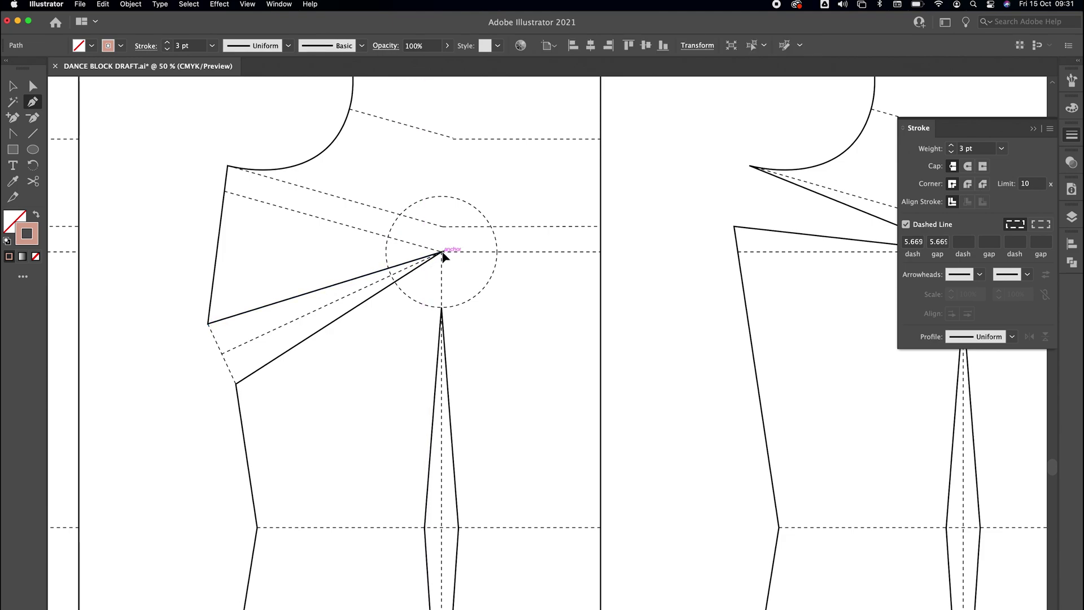
click(222, 354)
click(208, 324)
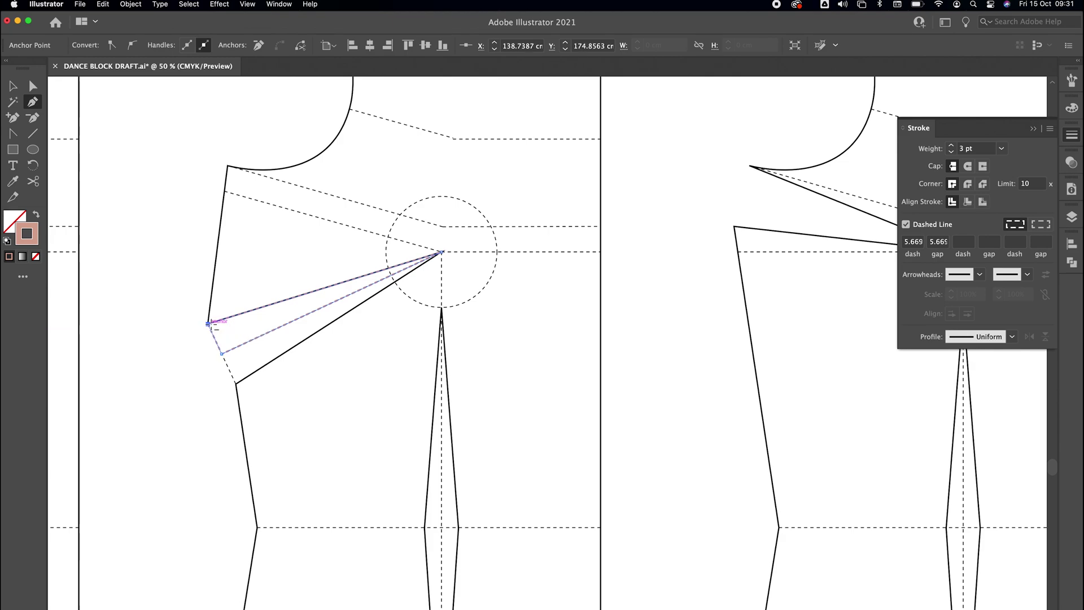
click(906, 224)
key(v)
click(205, 122)
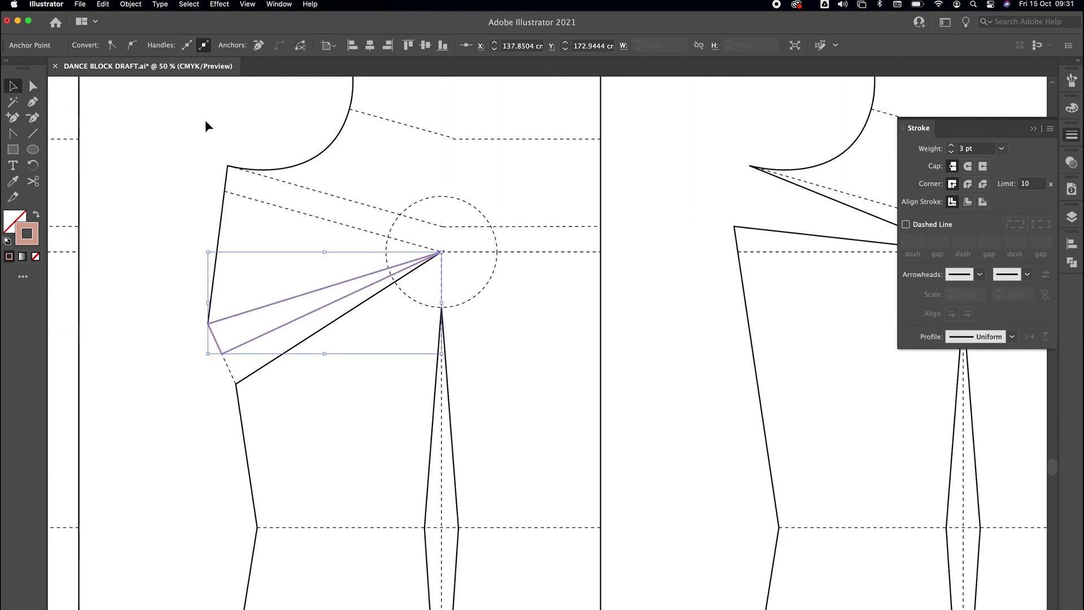
Rotate the pink triangle about the dart point onto the lower dart leg and move its outer corner onto the side seam.
click(291, 298)
click(32, 164)
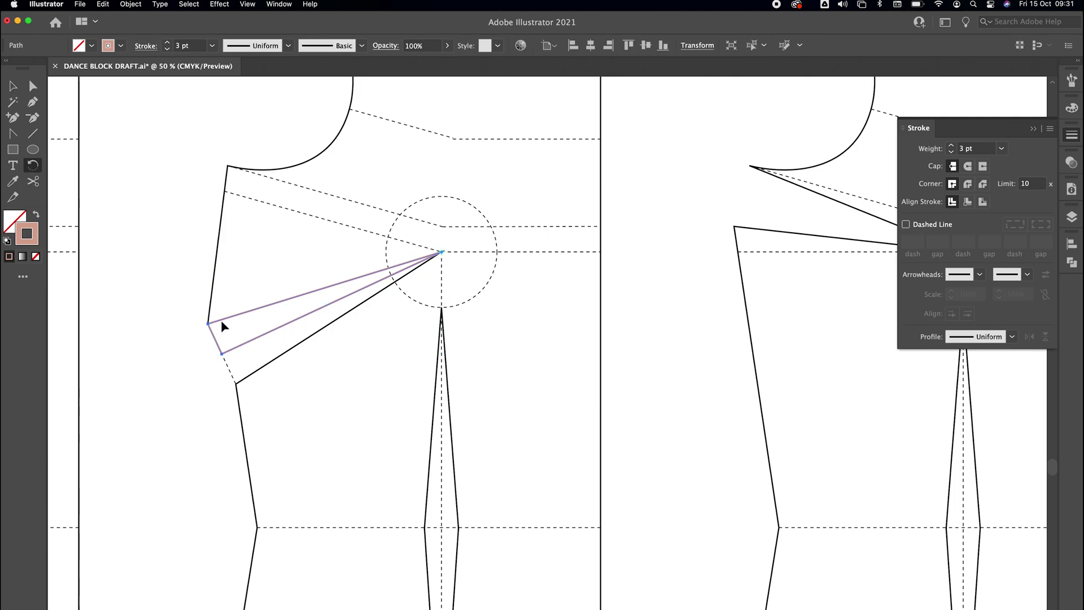
drag(234, 316, 263, 367)
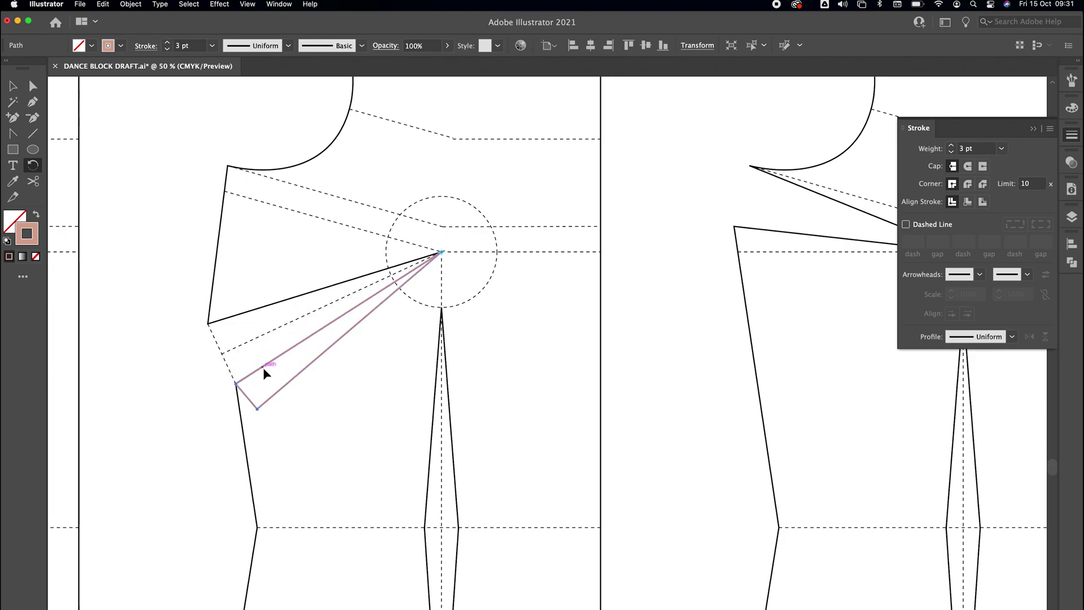
key(a)
click(270, 413)
mouse_move(256, 408)
mouse_down()
mouse_move(222, 429)
mouse_move(252, 416)
mouse_move(216, 446)
mouse_move(222, 457)
mouse_move(218, 437)
mouse_move(243, 427)
mouse_up()
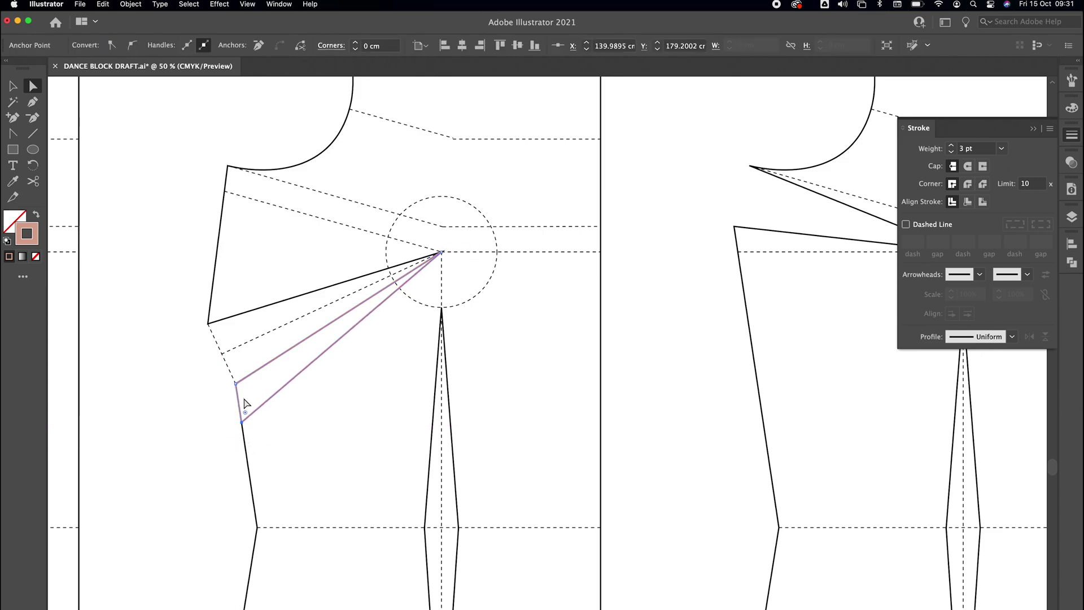
key(v)
click(329, 399)
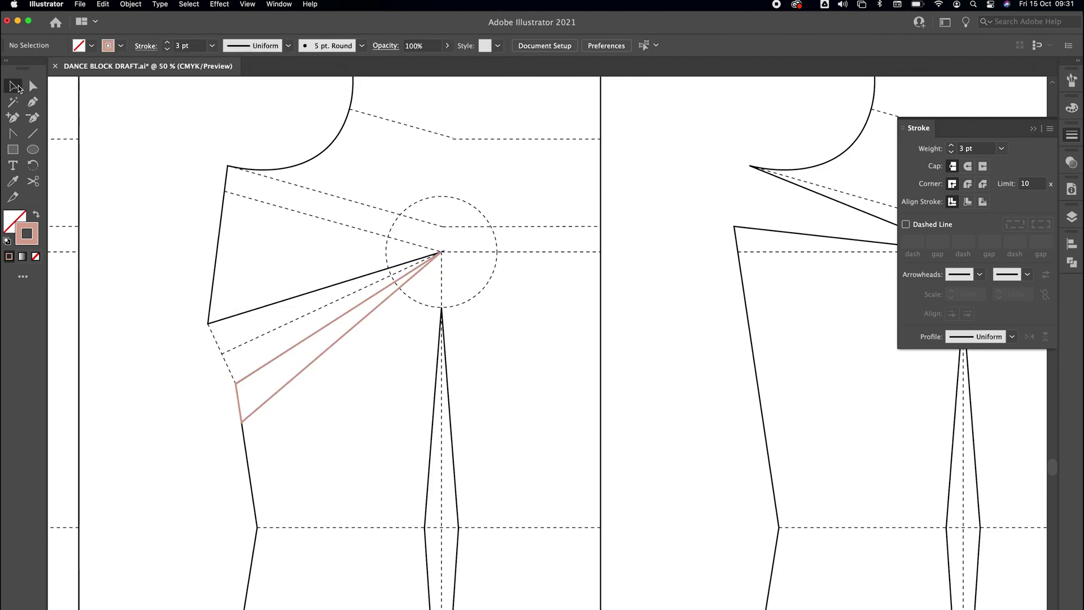
Rotate the pink triangle about the dart point back onto the upper dart leg.
click(294, 385)
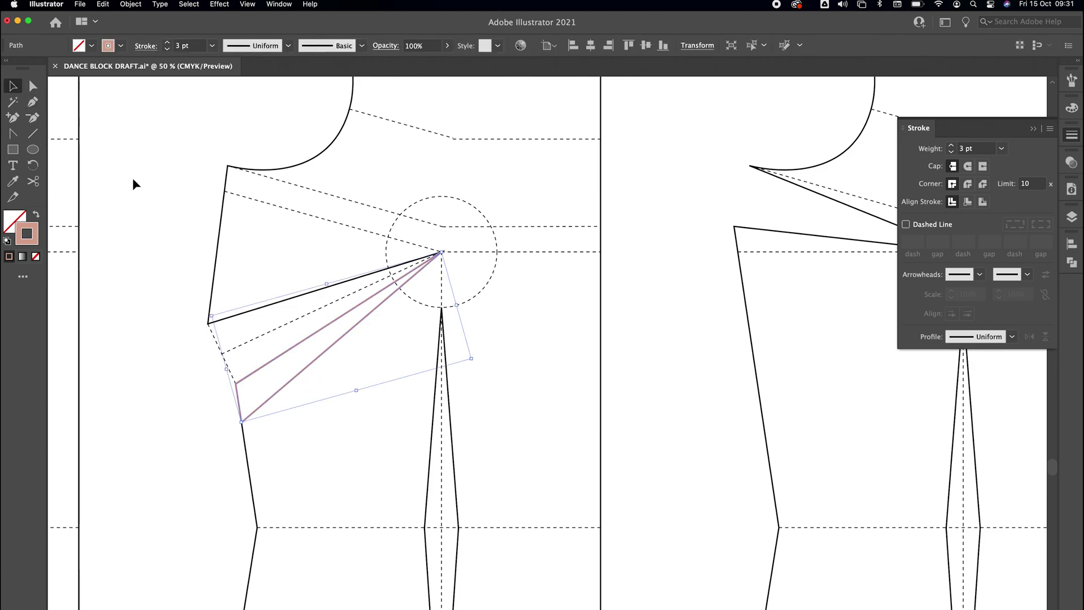
click(33, 164)
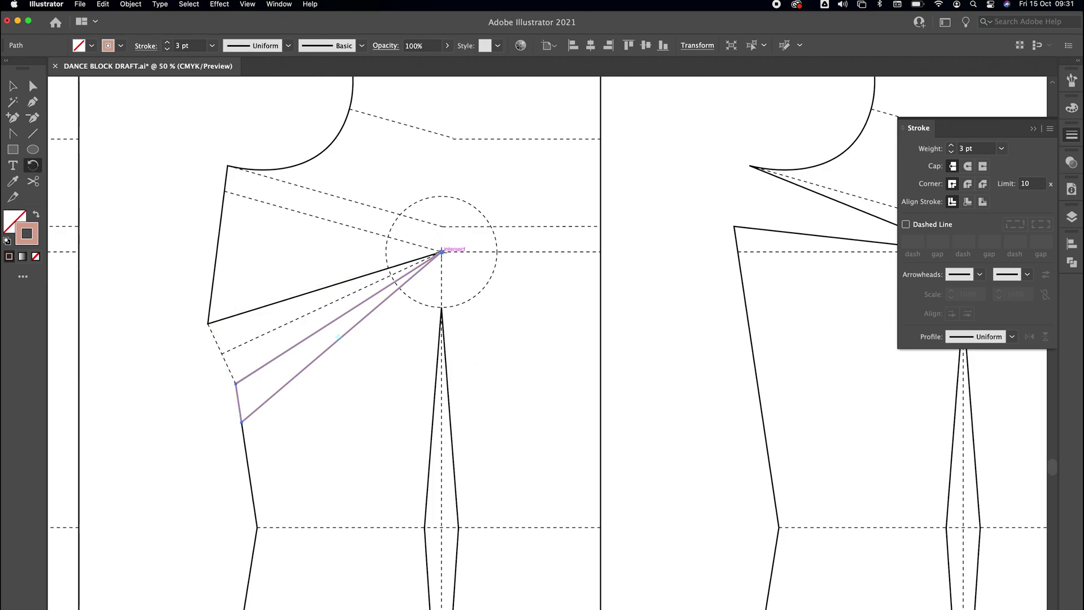
drag(263, 404, 252, 311)
key(super+z)
Add an anchor point to the pink triangle's lower edge and move it onto the lower dart leg's end.
click(12, 118)
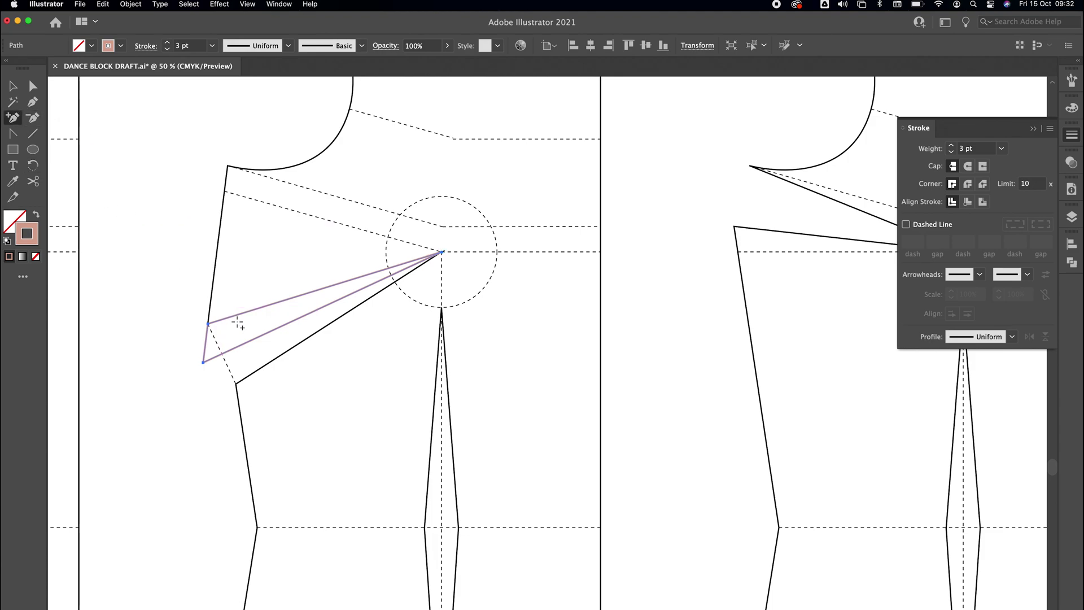
click(249, 341)
click(35, 87)
click(282, 319)
drag(249, 341, 237, 385)
click(305, 422)
drag(304, 426, 357, 402)
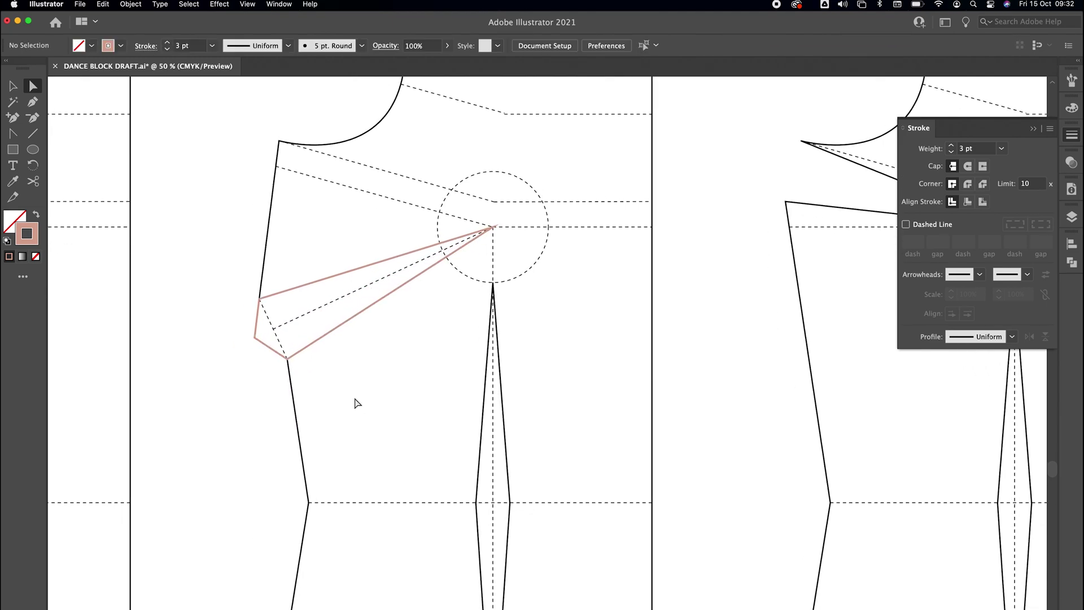
Delete the dashed dart opening line and extend the dashed centre line to the pink outline's outer corner.
click(283, 346)
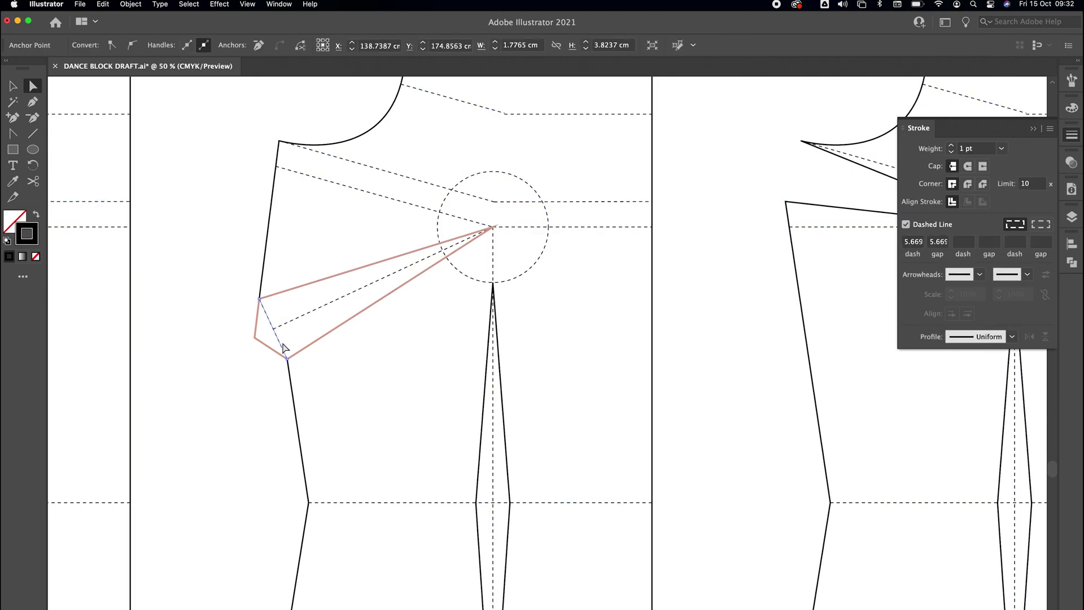
click(283, 346)
drag(274, 330, 256, 336)
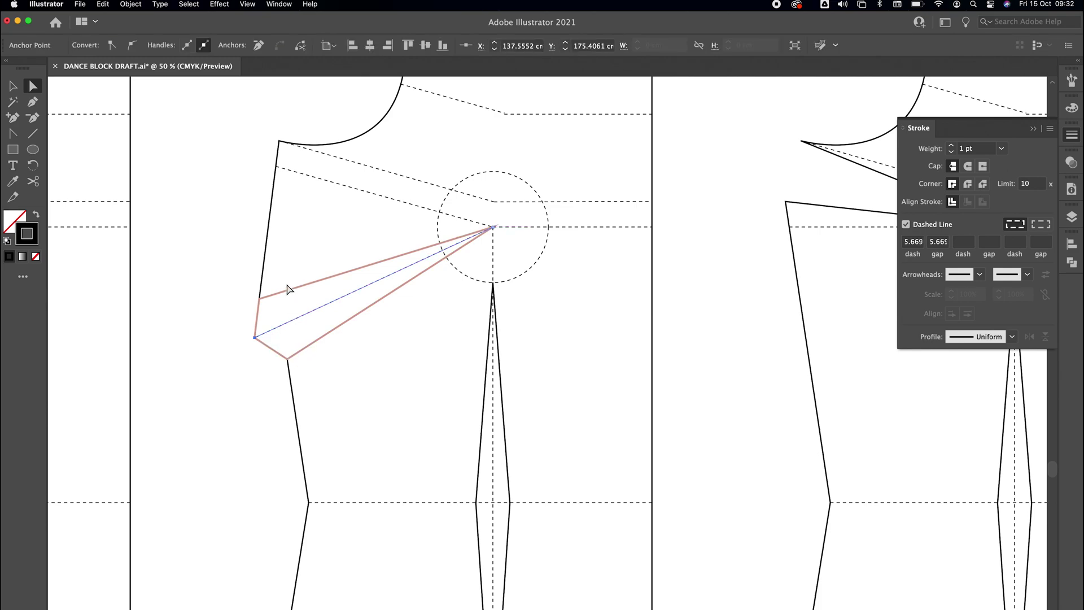
Cut the pink outline at the dart leg ends and delete its leg segments, keeping only the shaped outer edge.
click(280, 293)
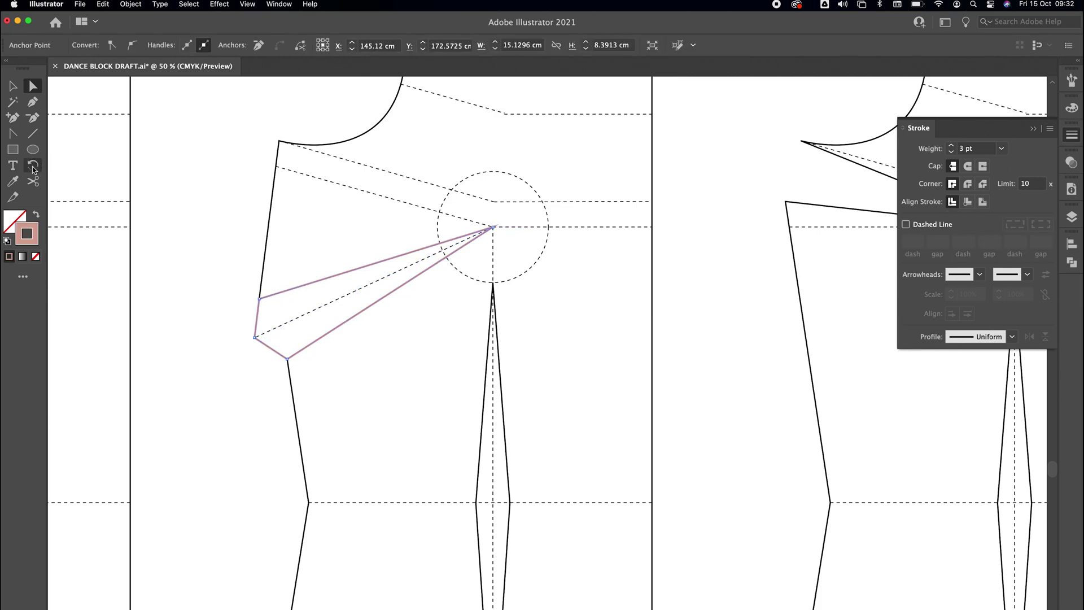
click(32, 181)
click(287, 359)
key(a)
click(310, 291)
Cut the black bodice outline at the side dart's outer ends and select the separated dart legs.
click(315, 283)
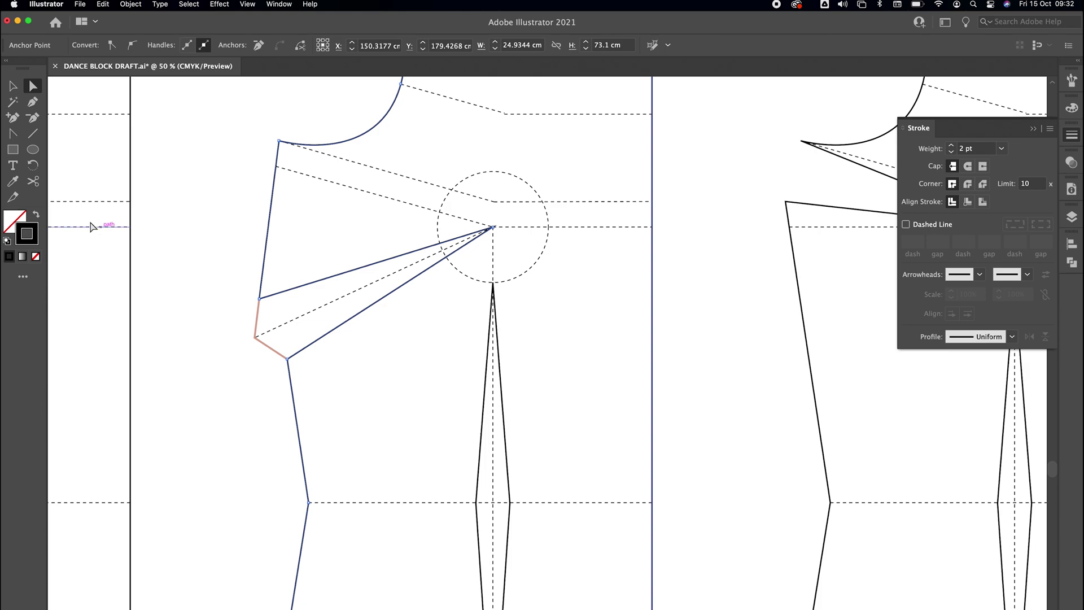
click(33, 180)
click(284, 357)
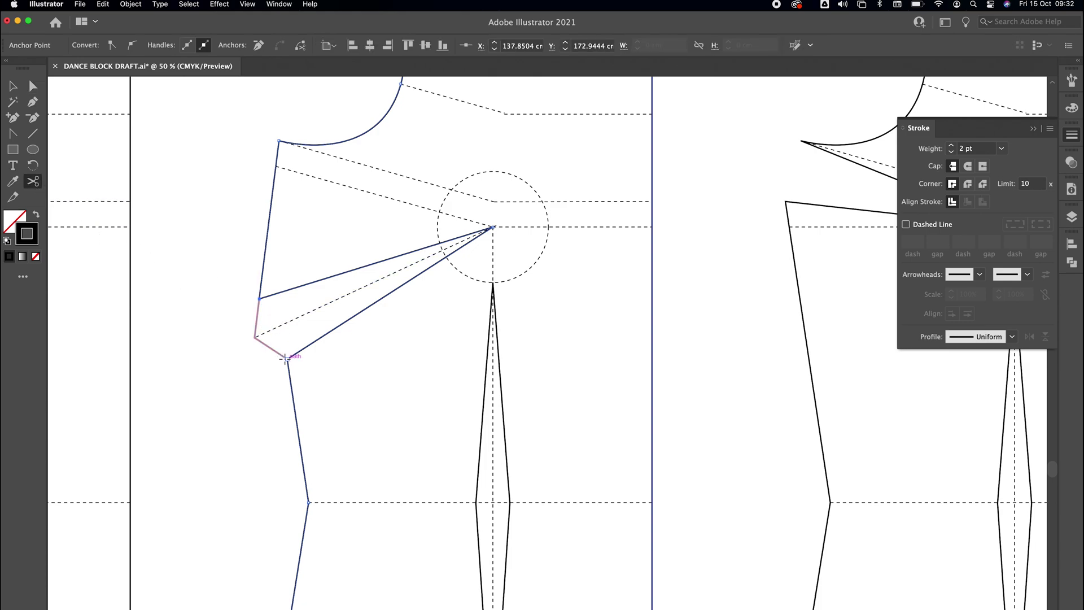
click(33, 86)
click(335, 277)
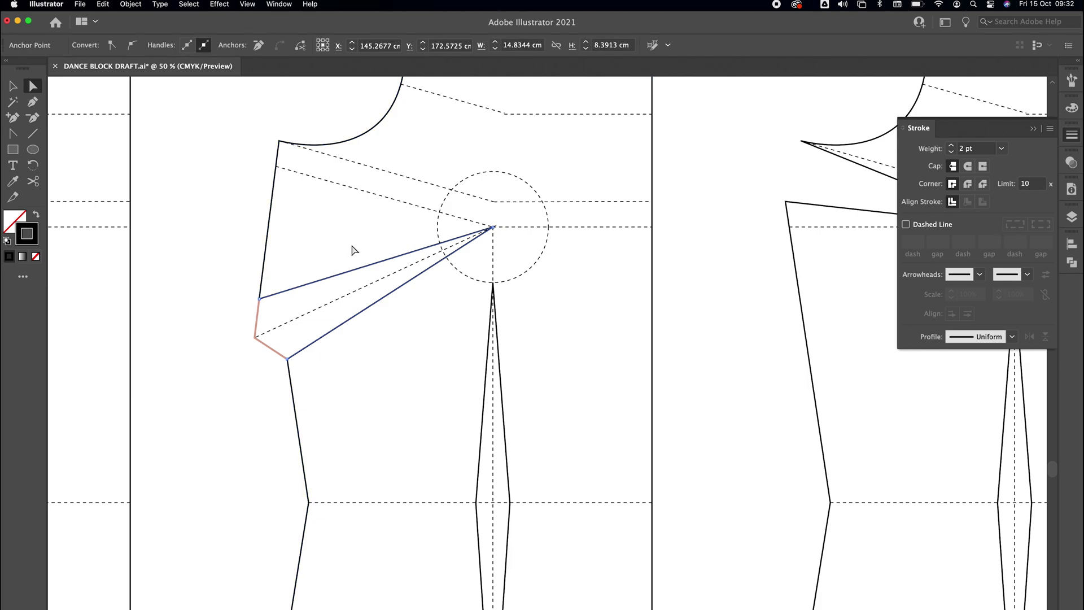
Try to copy the long-dash style of the neighbouring bodice's shoulder dart onto the side dart legs, and undo it.
key(space)
drag(239, 220, 402, 423)
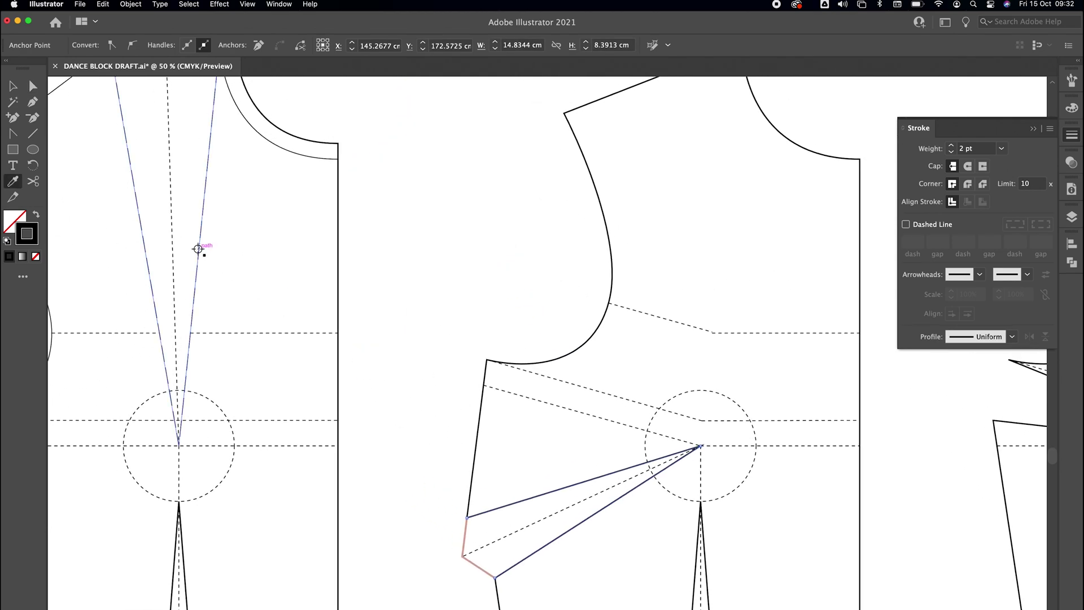
click(200, 248)
key(super+z)
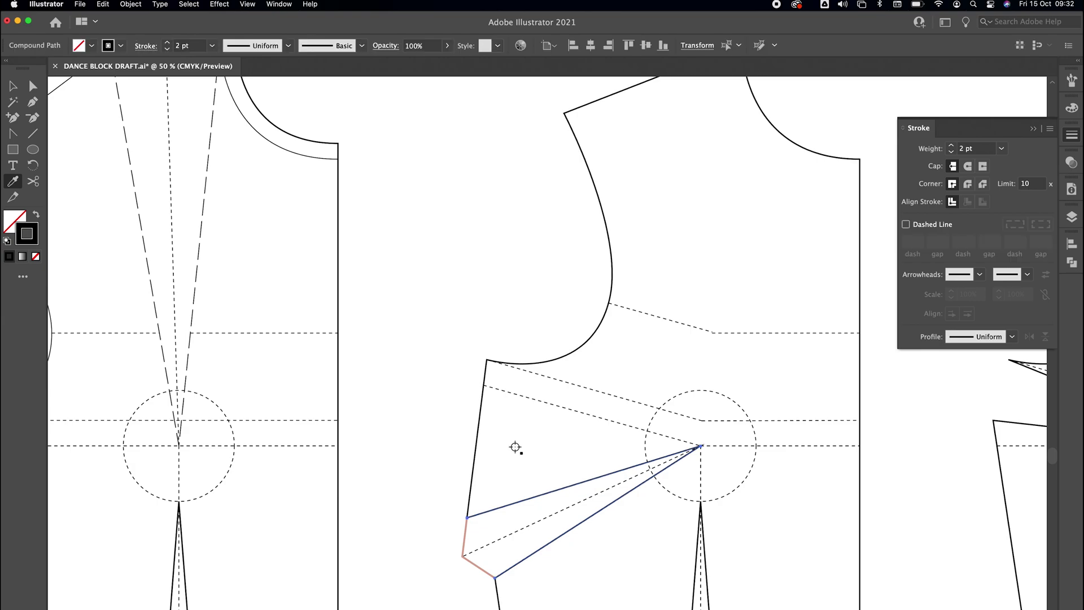
key(a)
click(632, 569)
Reselect only the side dart legs, retry sampling the shoulder dart's long-dash style, and undo the result.
key(space)
drag(594, 562, 532, 435)
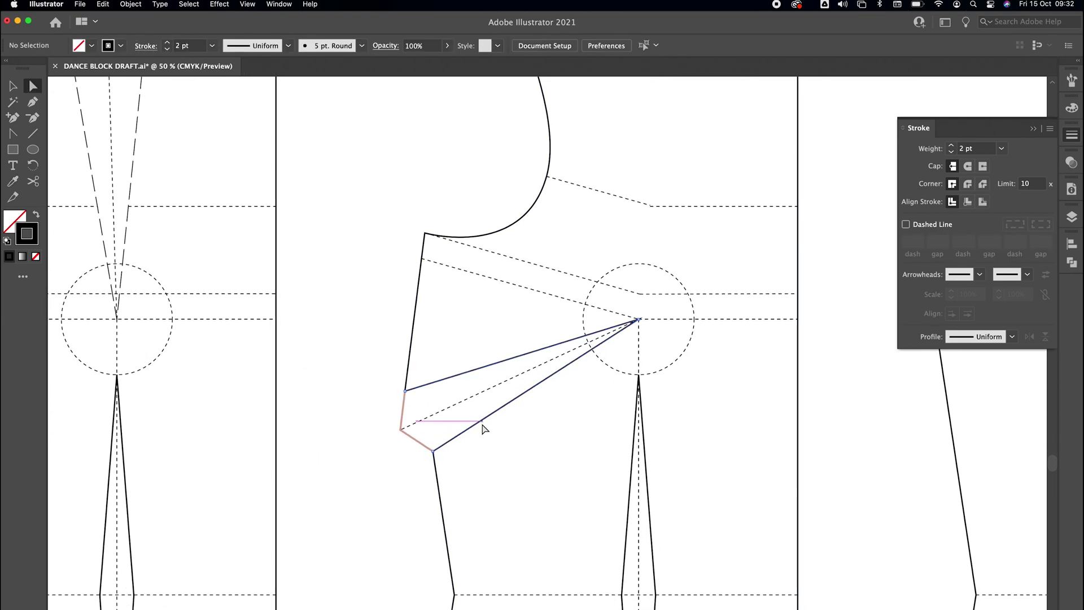
click(485, 429)
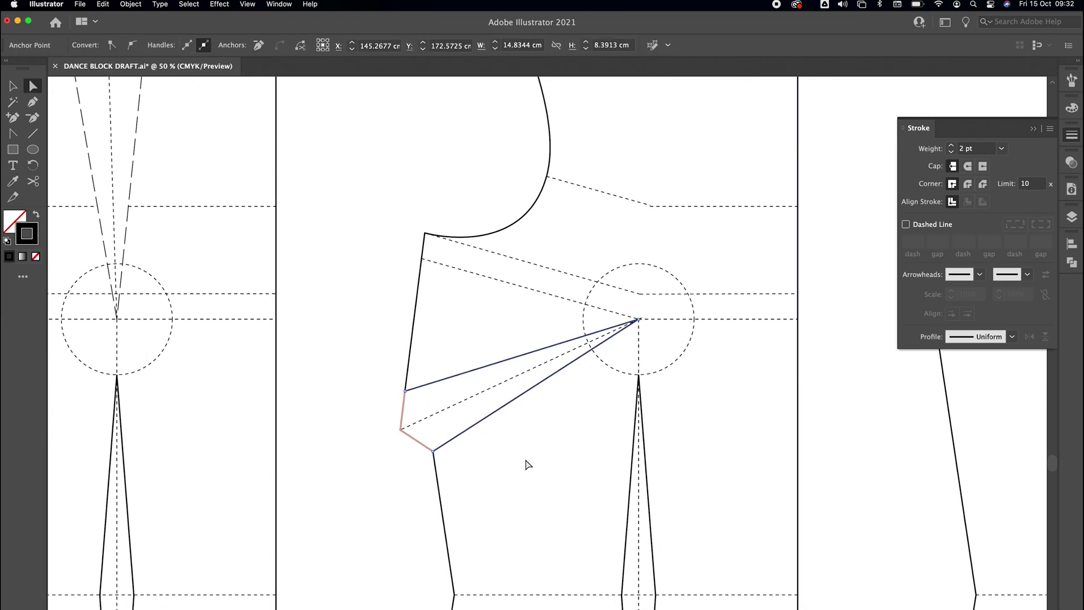
key(v)
click(489, 419)
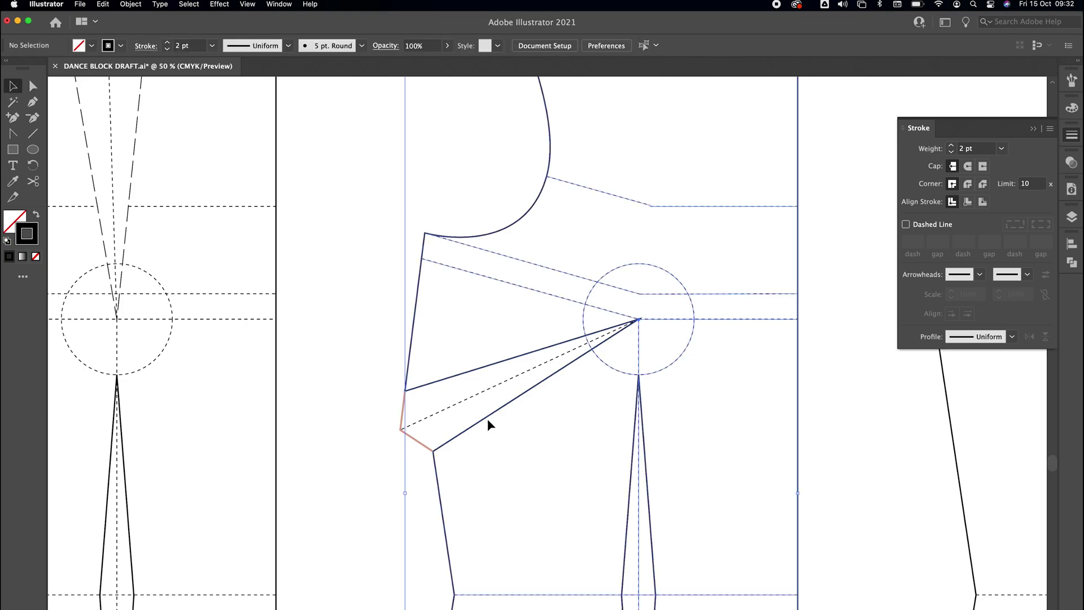
click(508, 435)
key(a)
click(491, 425)
key(i)
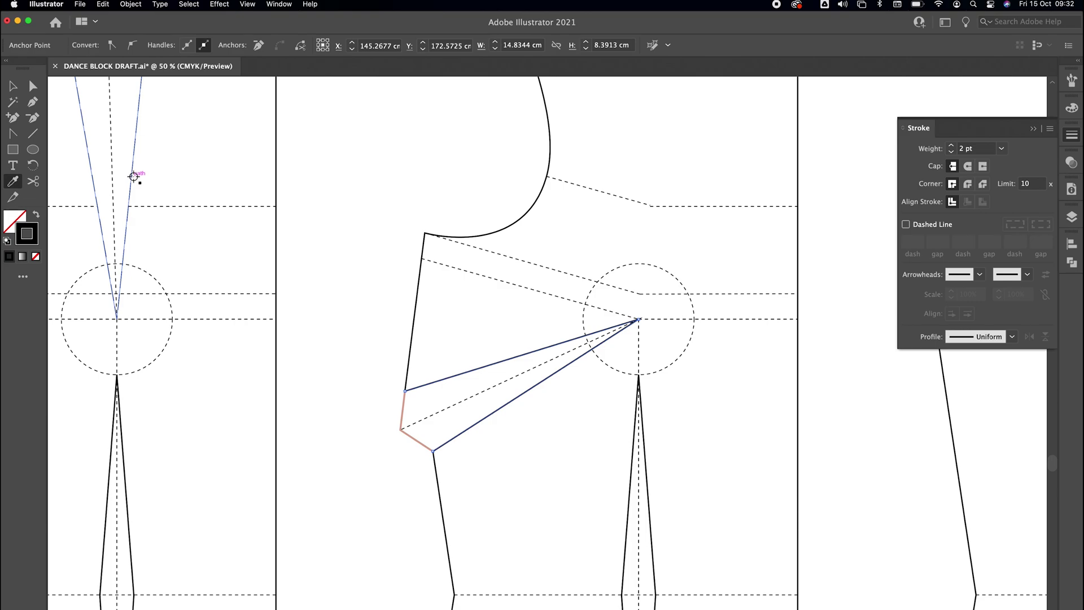
click(132, 176)
key(super+z)
Move the side dart legs away from the bodice outline to test their separation, and undo the move.
key(a)
click(508, 469)
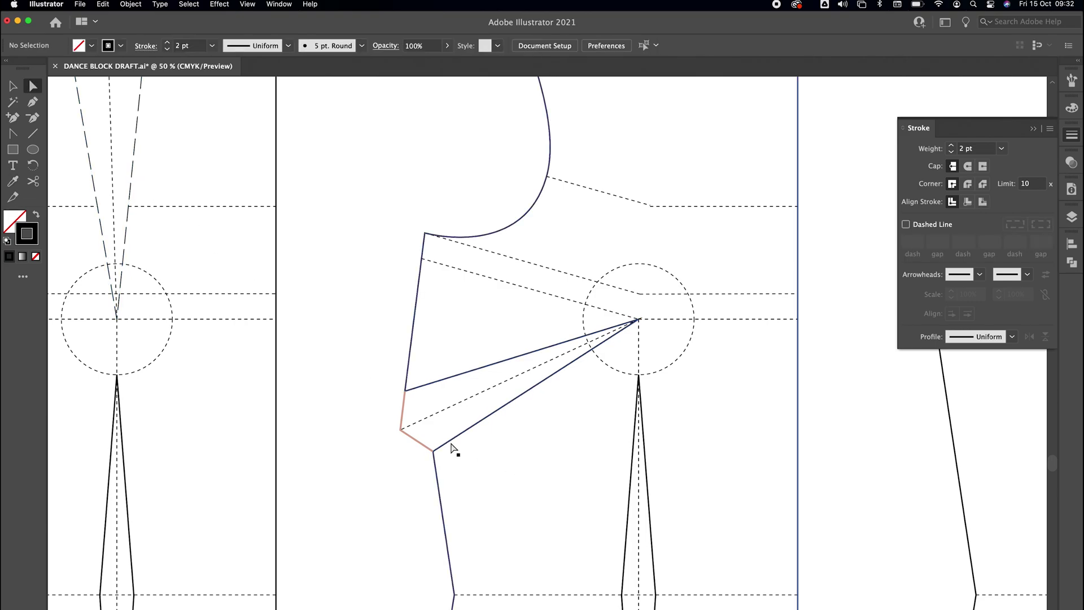
click(450, 443)
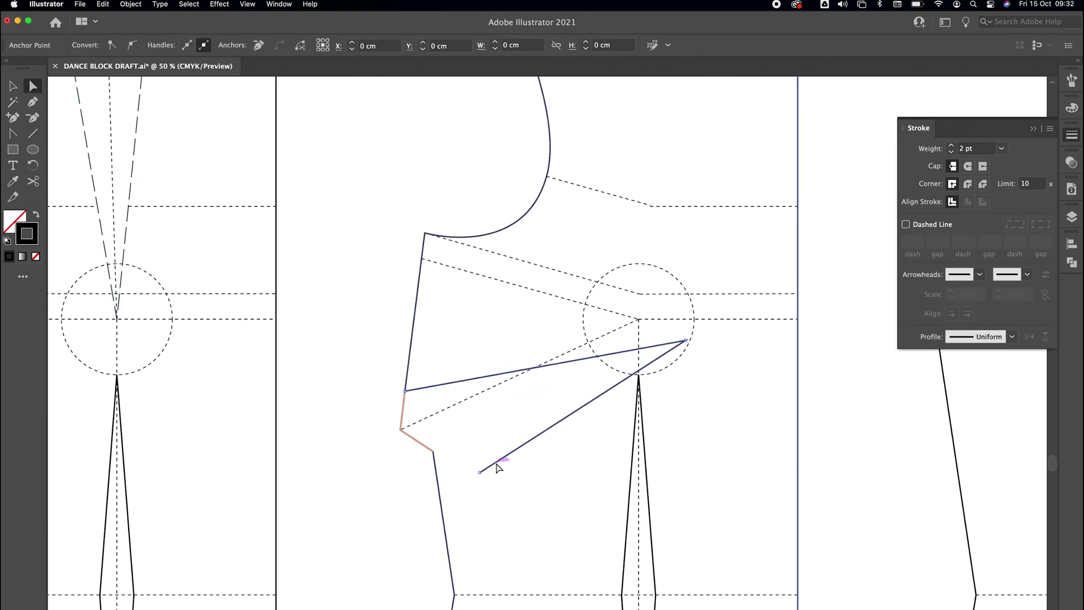
drag(435, 447, 454, 404)
key(super+z)
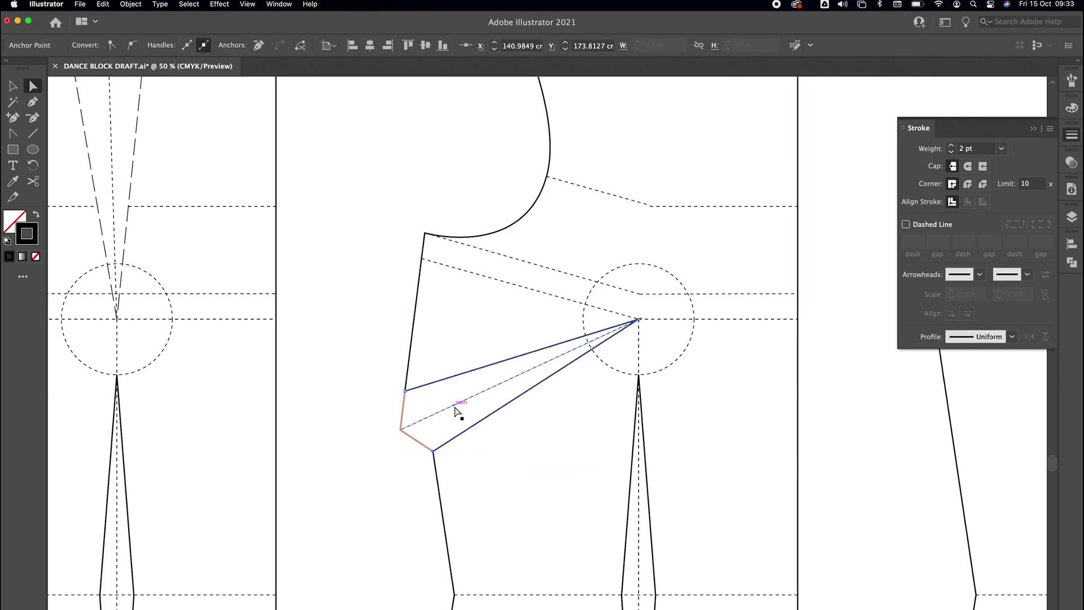
Try a dashed stroke with a 30 pt dash and 10 pt gap on the side dart legs, and undo it.
click(522, 412)
click(506, 413)
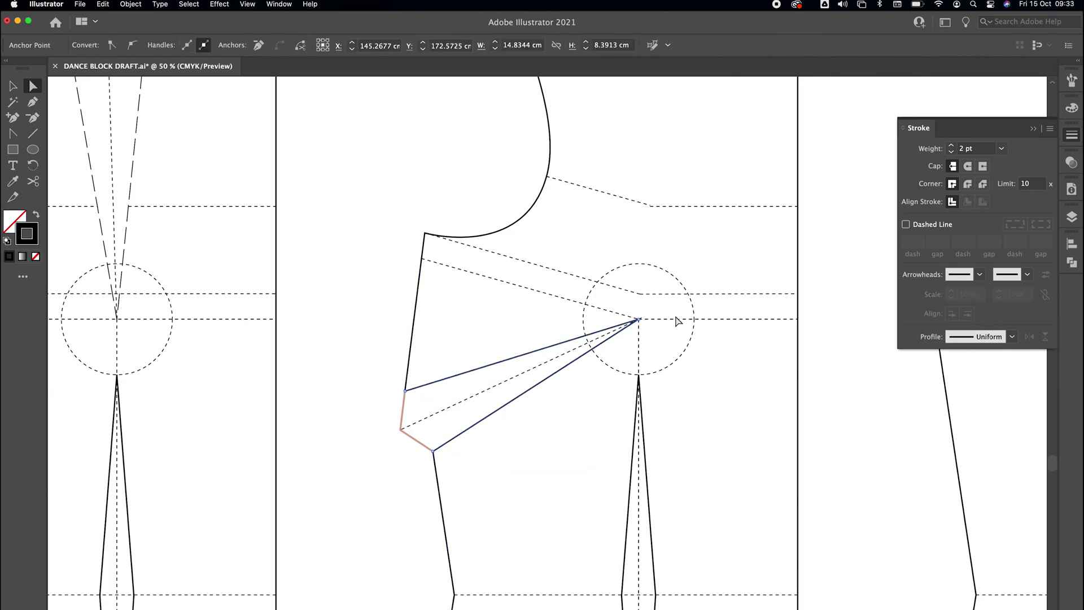
click(907, 225)
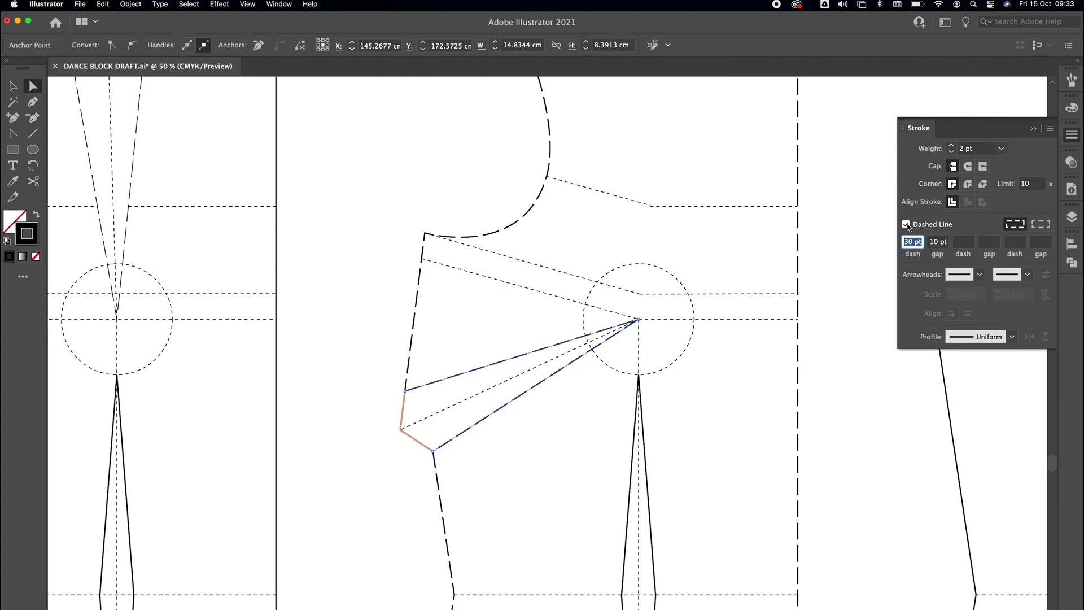
click(884, 262)
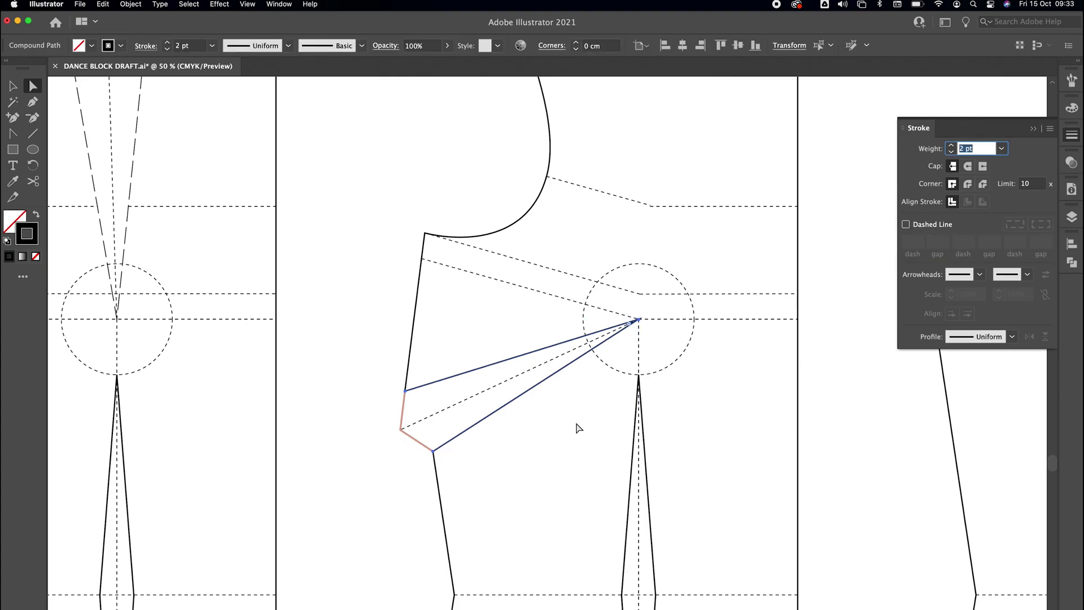
click(518, 360)
click(510, 339)
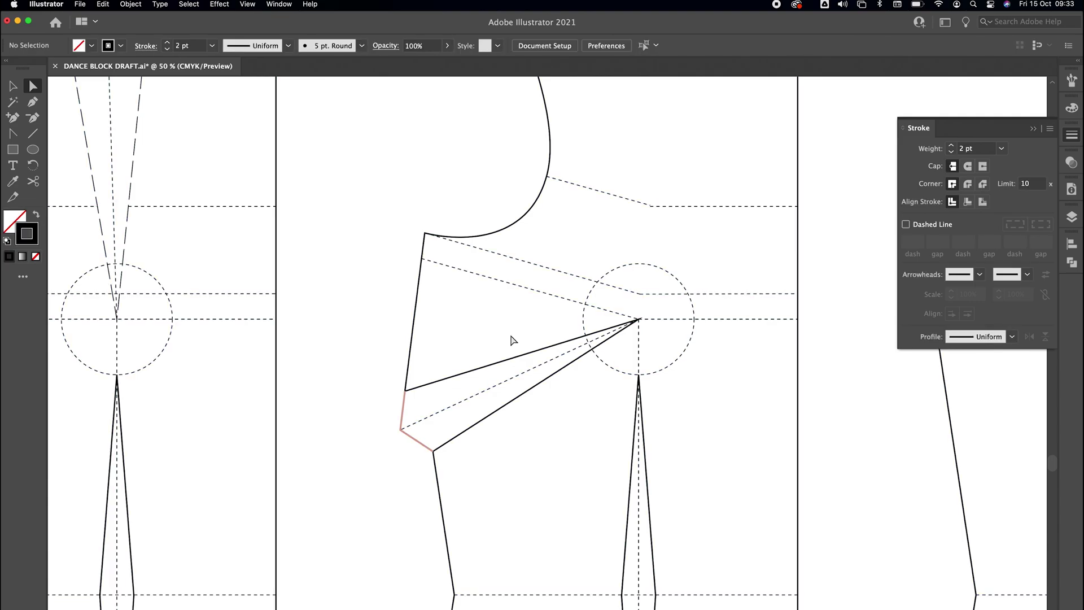
Trace both side dart legs with a new Pen path and apply the neighbouring shoulder dart's long-dash stroke.
key(p)
click(638, 319)
click(434, 450)
key(i)
click(135, 150)
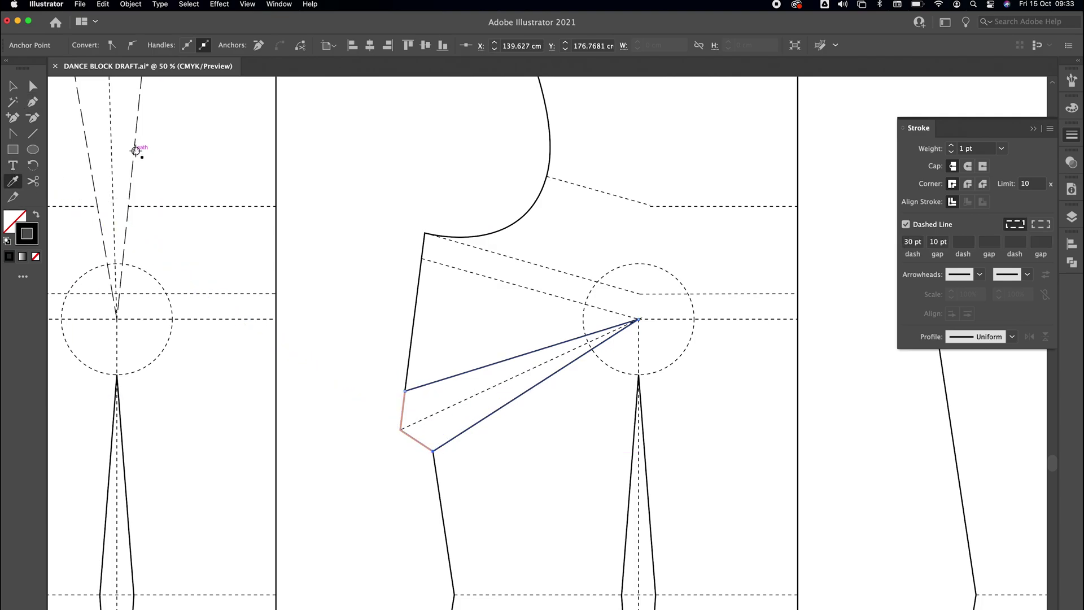
key(v)
click(570, 399)
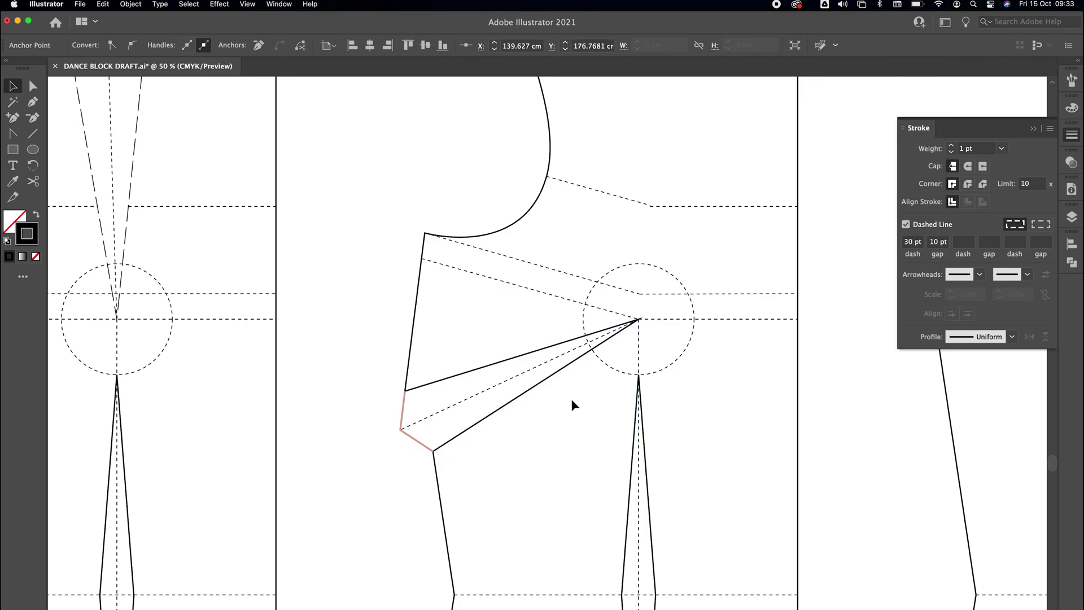
Unlock all objects and move the new dashed dart legs down clear of the solid dart legs.
click(542, 384)
key(alt+super+2)
click(547, 401)
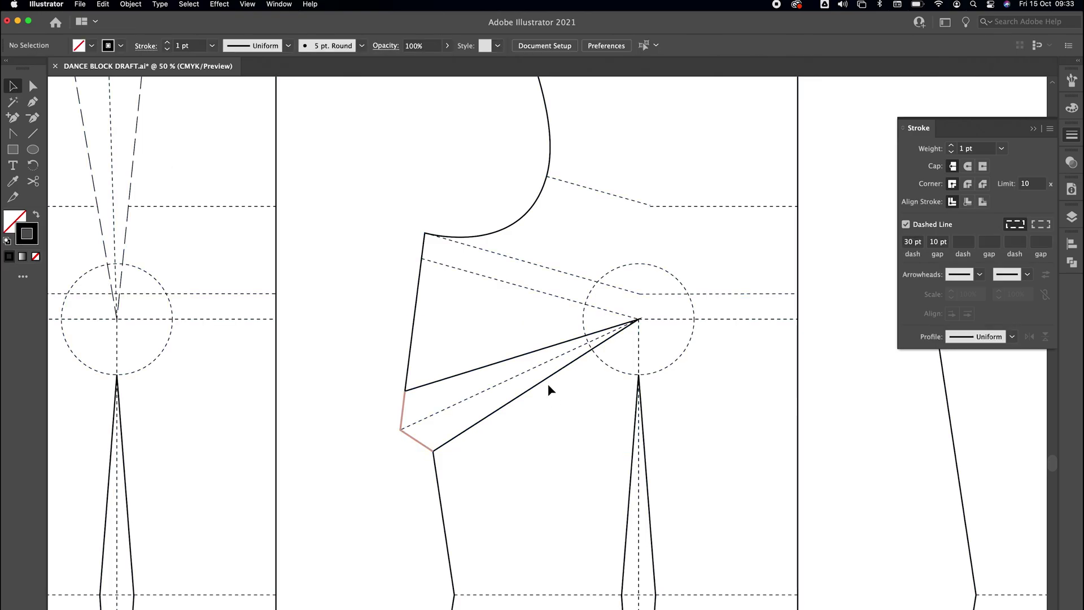
key(c)
drag(551, 382, 593, 463)
click(541, 382)
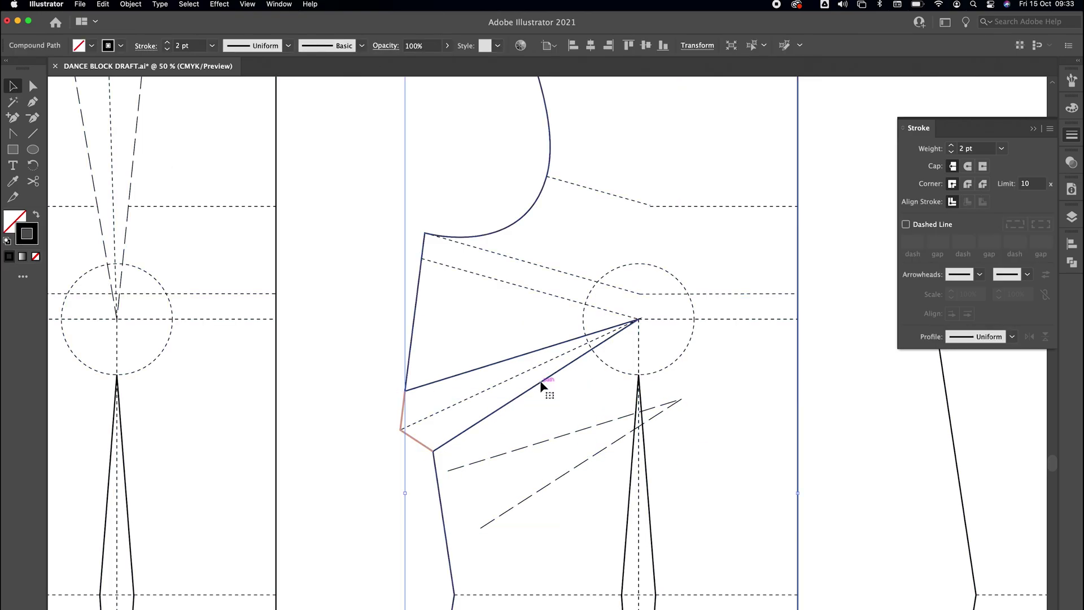
Cut the bodice outline at the side dart's outer ends and delete its two solid dart legs.
key(c)
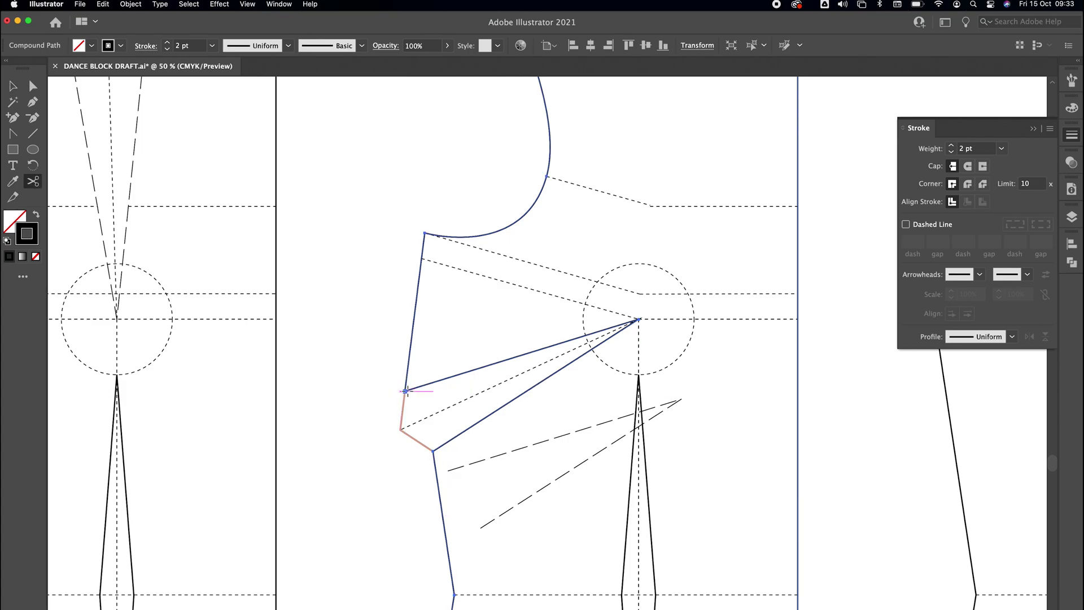
key(a)
click(470, 429)
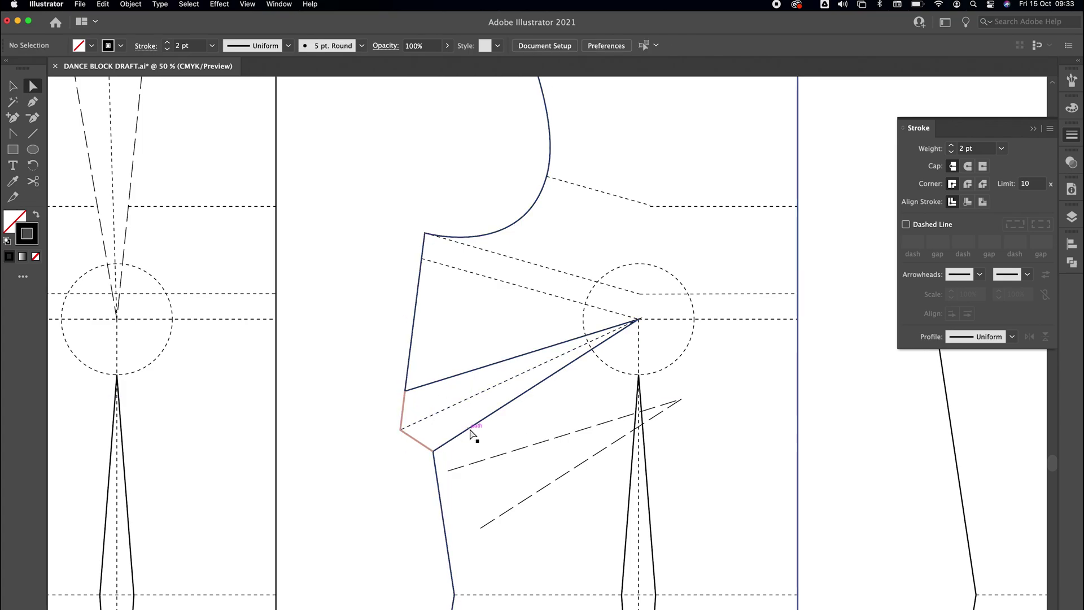
key(Delete)
click(607, 323)
click(608, 328)
key(Delete)
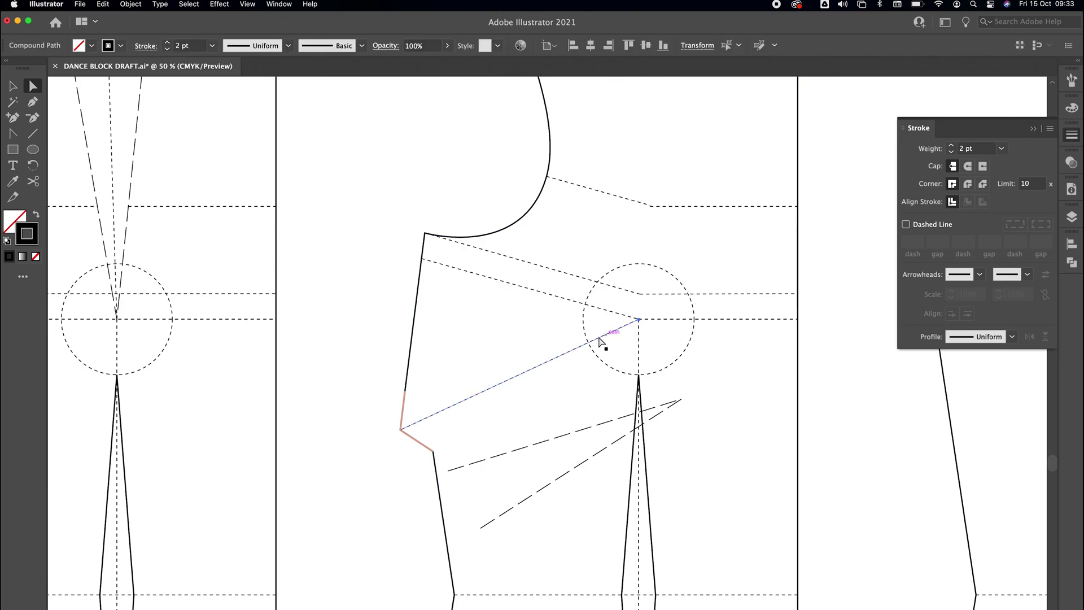
click(439, 396)
click(405, 391)
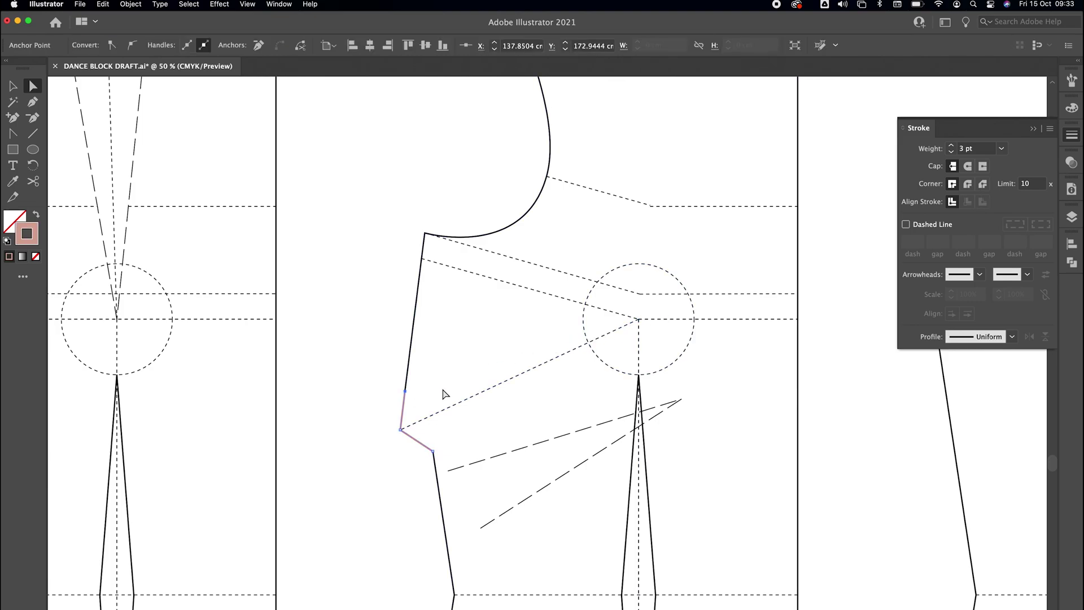
click(466, 442)
Move the long-dash legs back onto the side dart and nudge them up into alignment with its ends.
key(v)
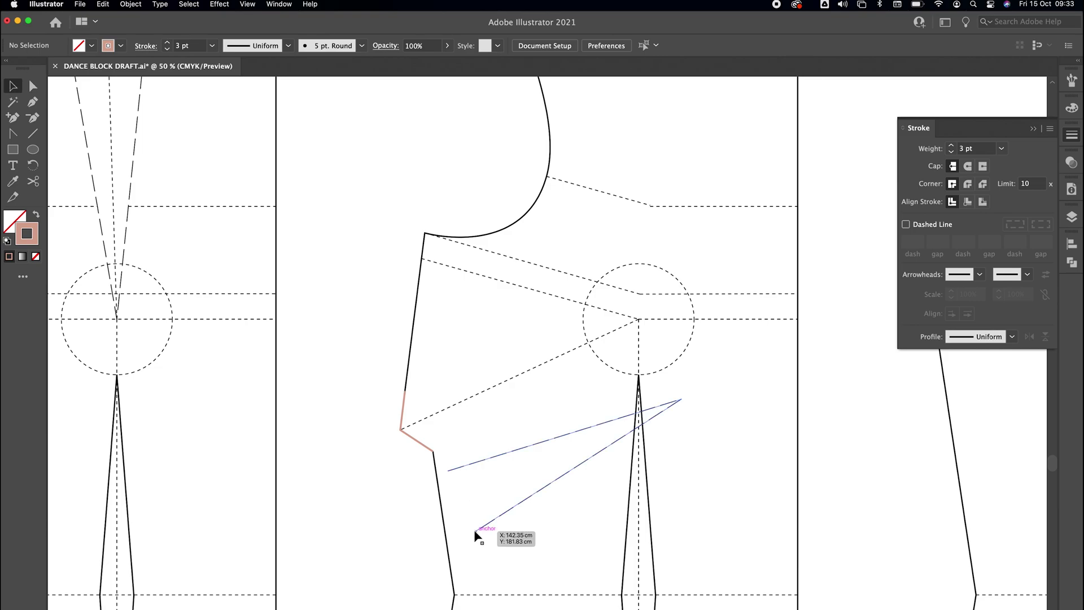
drag(477, 533, 436, 455)
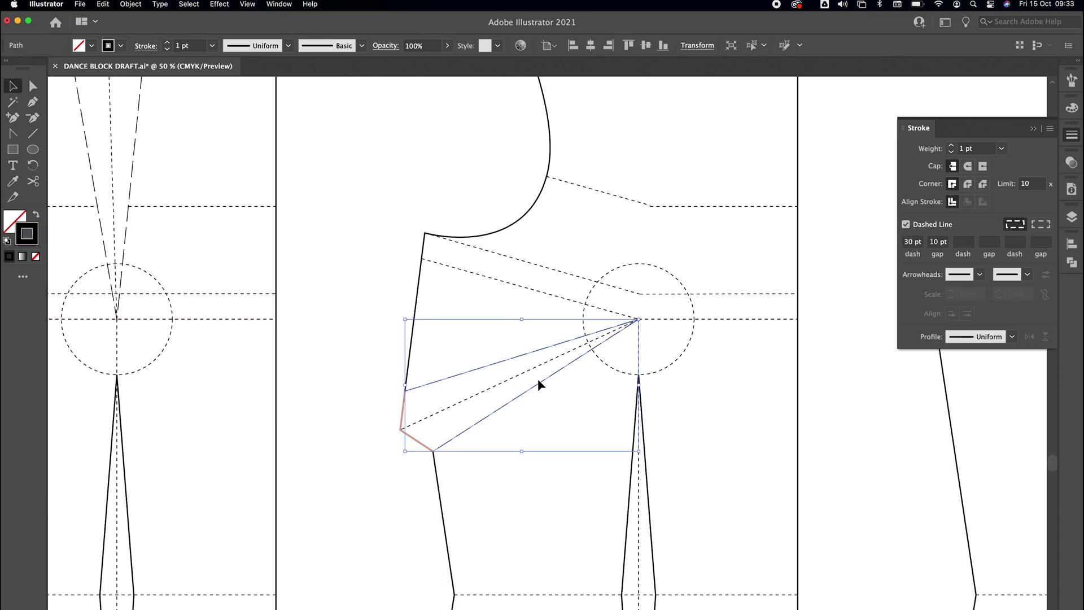
click(490, 315)
click(502, 361)
key(Up)
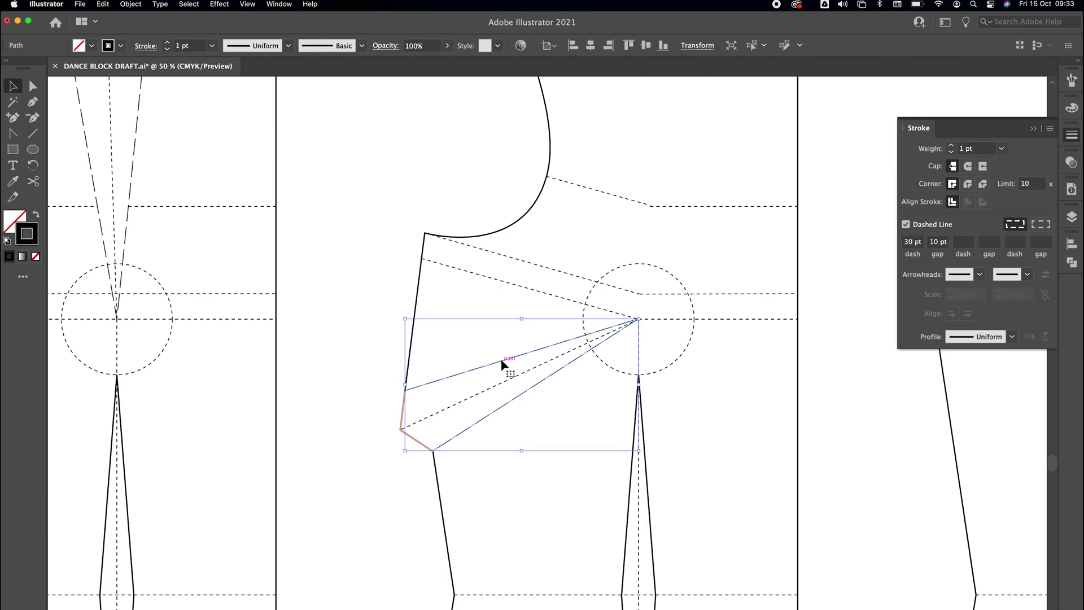
click(572, 405)
Join the bodice outline to the shaped dart edge at the lower dart leg's outer end.
key(a)
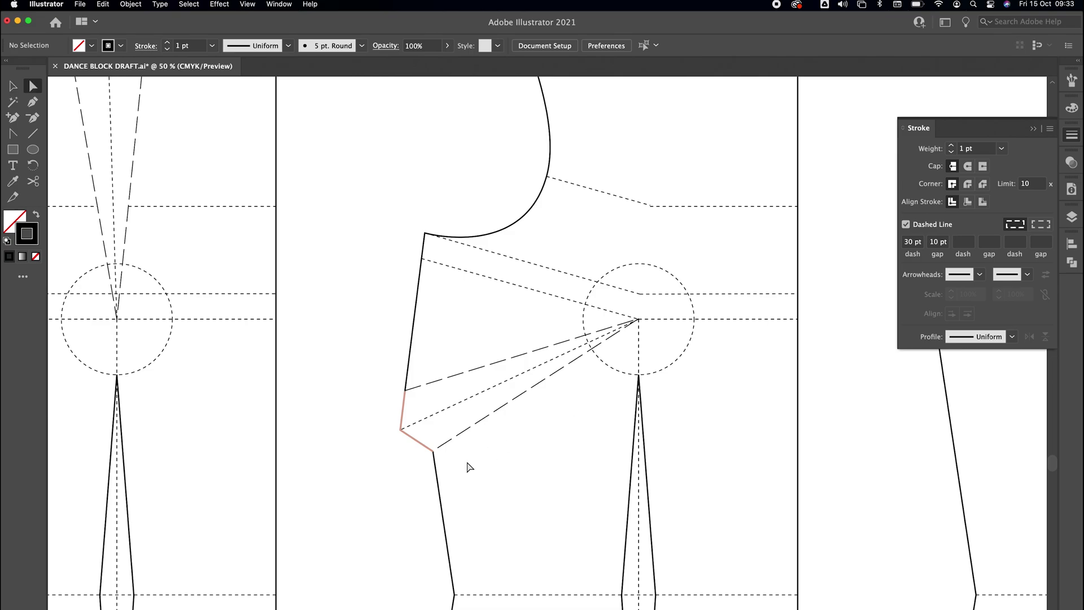
click(438, 479)
click(434, 451)
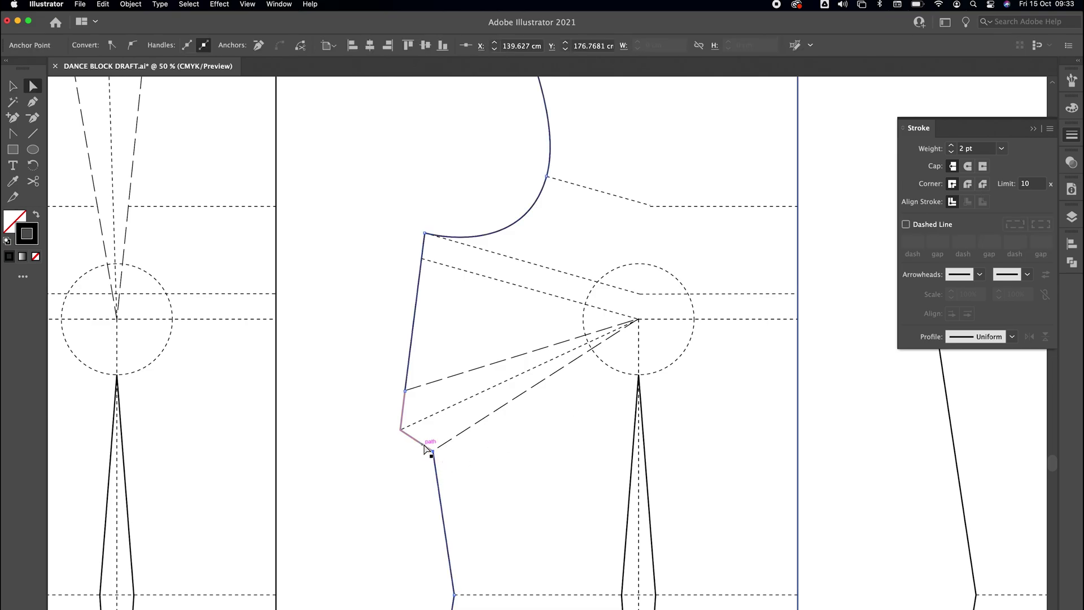
shift+click(420, 445)
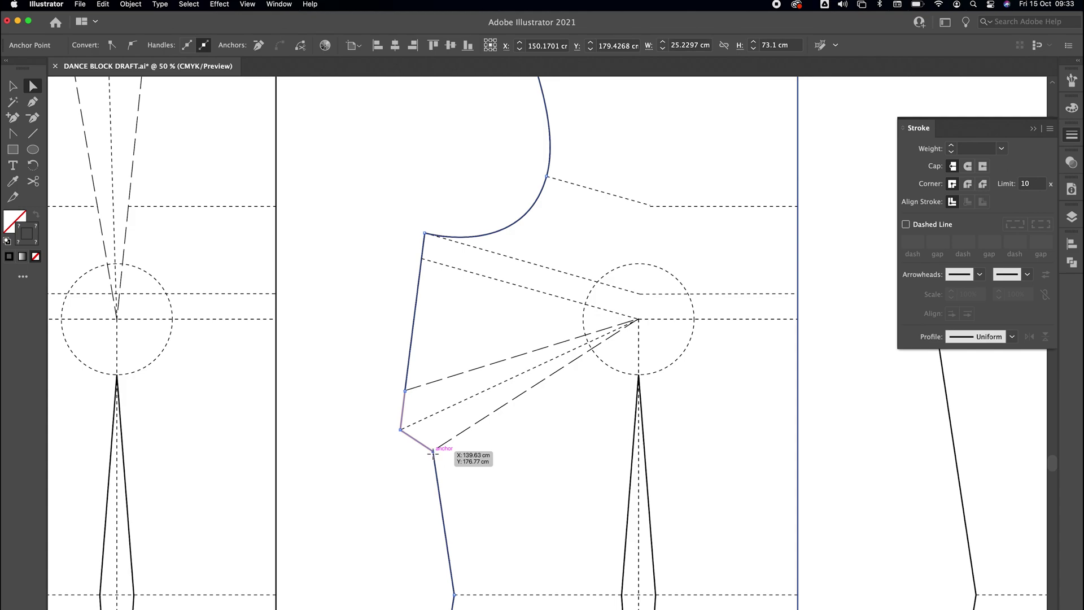
right_click(463, 423)
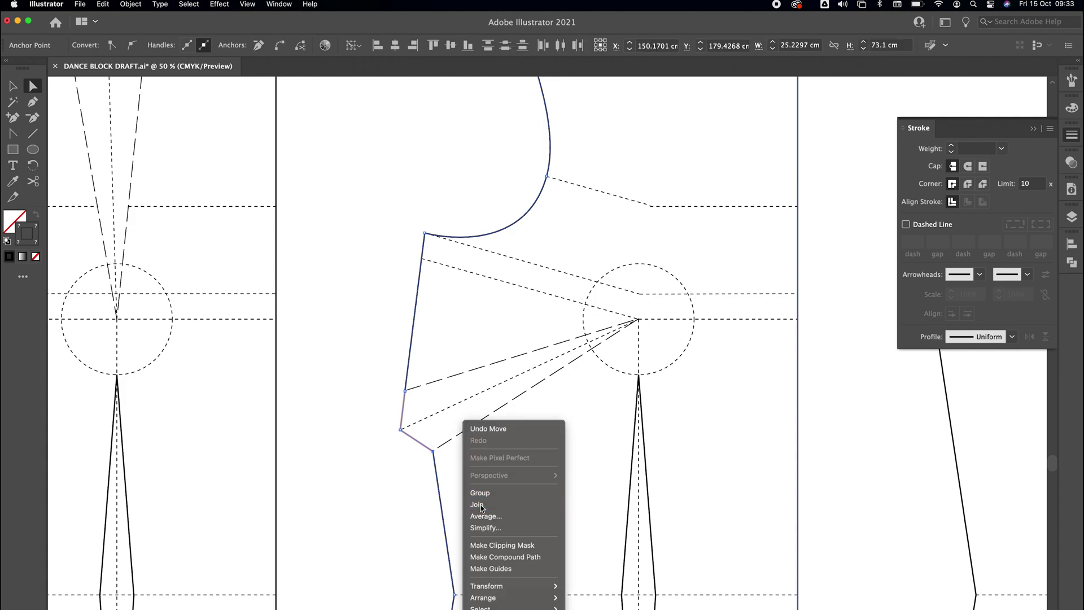
click(480, 504)
Lock the side dart's dashed lines and try to join the outline's ends at the upper dart leg.
drag(450, 362, 520, 449)
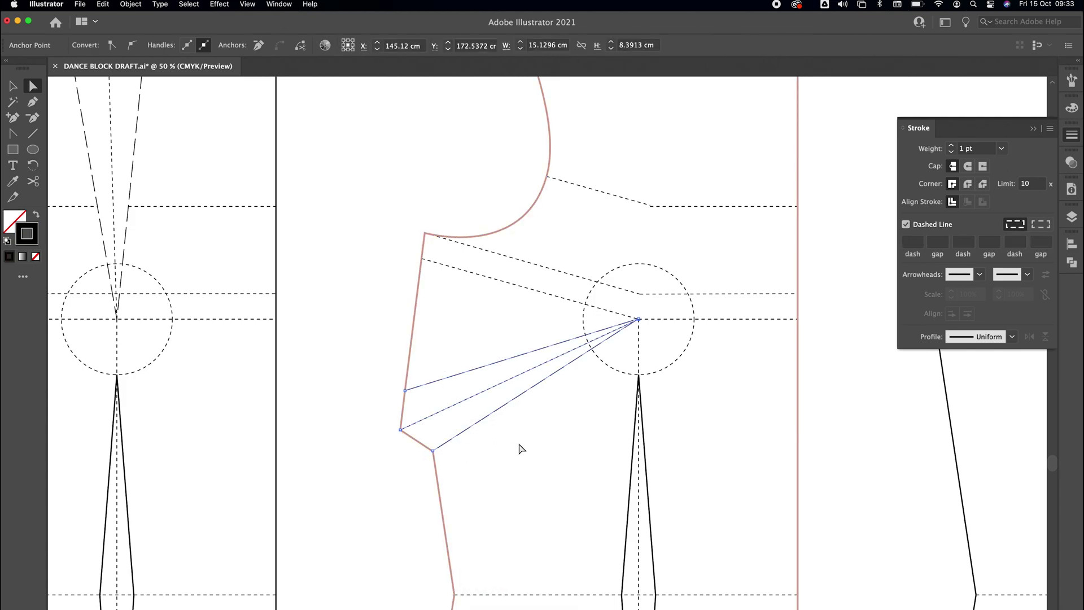
click(519, 446)
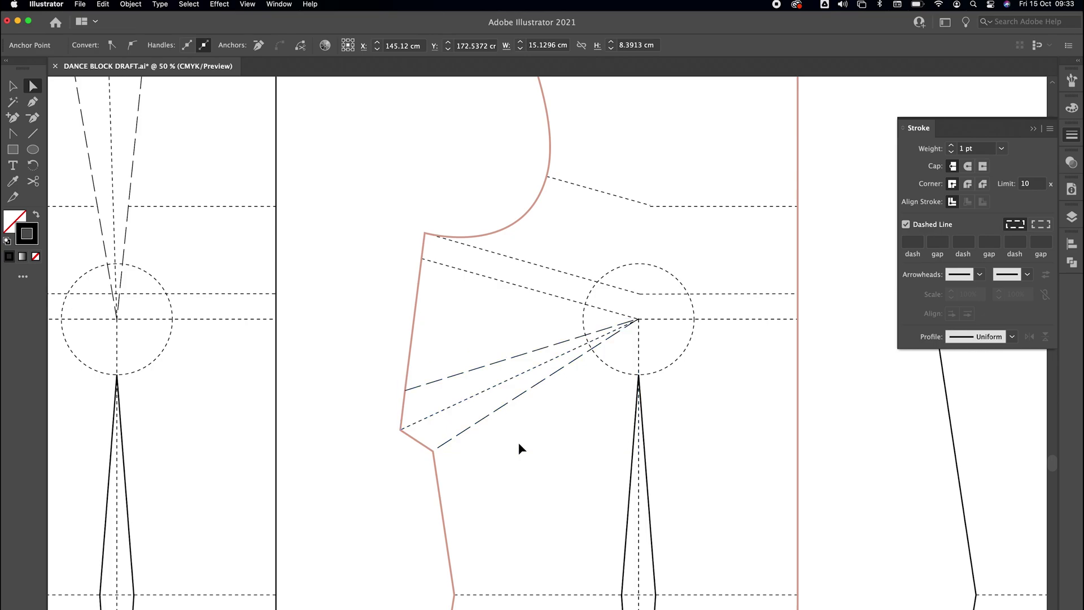
click(416, 405)
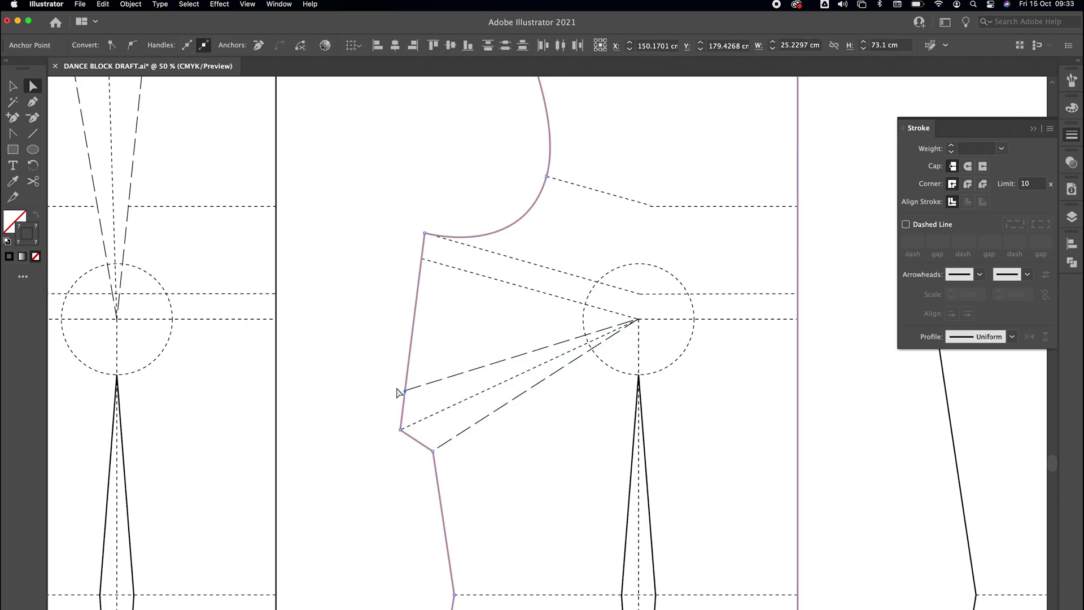
drag(378, 370, 418, 415)
click(414, 382)
right_click(412, 410)
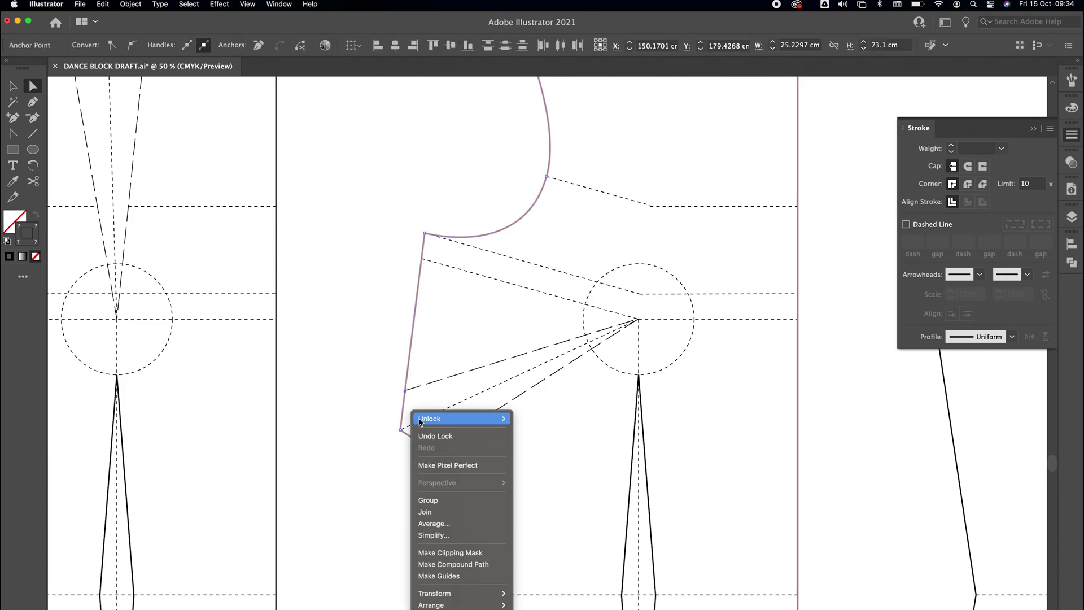
click(490, 407)
Apply the neighbouring waist dart's solid black 2 pt stroke to the joined bodice outline.
key(i)
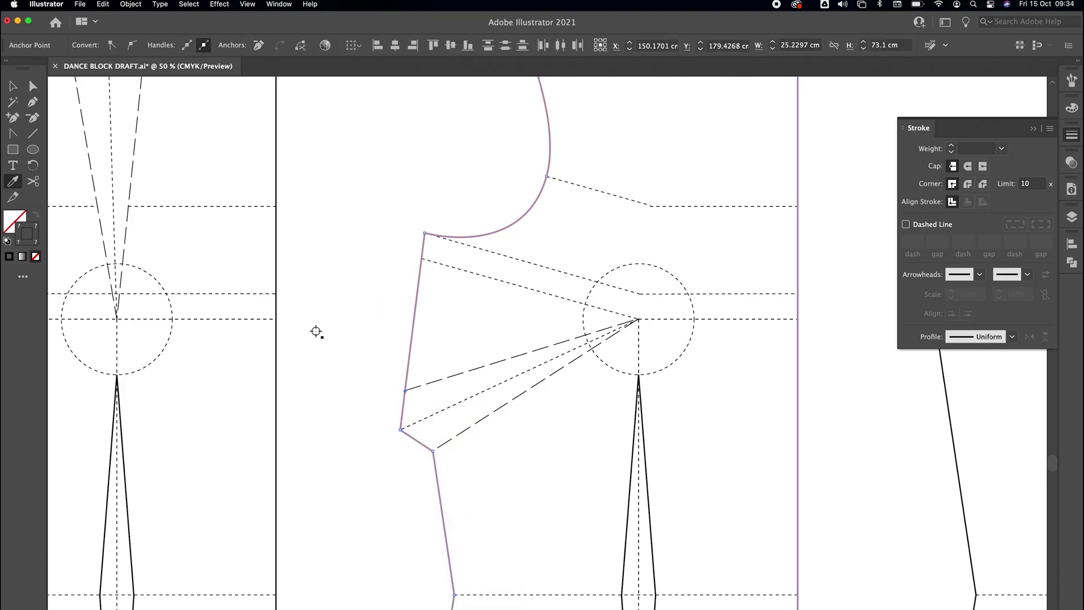
click(276, 364)
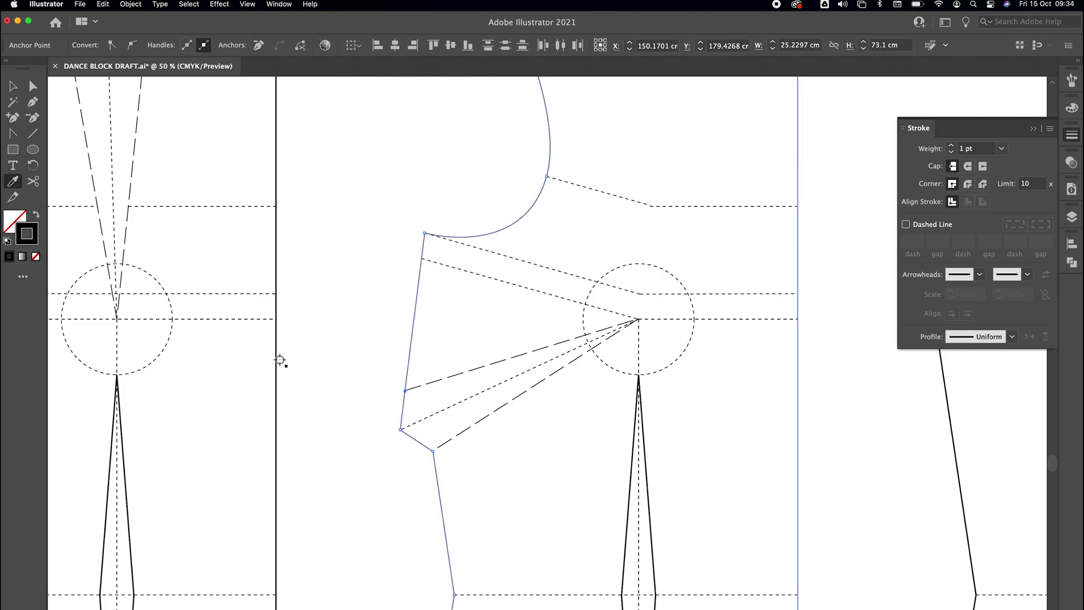
click(121, 424)
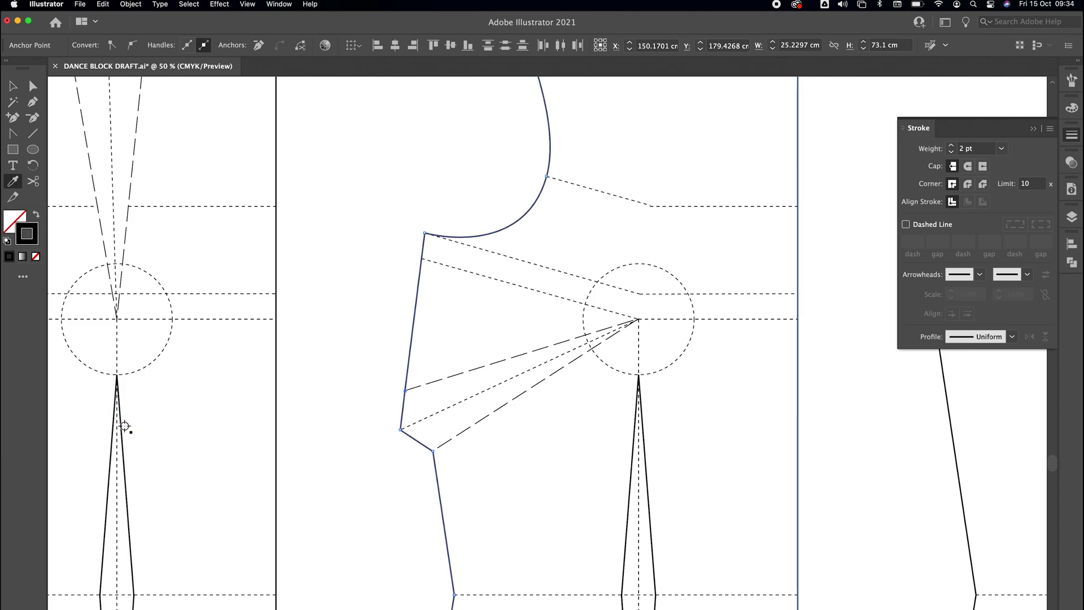
key(a)
click(371, 303)
key(super+minus)
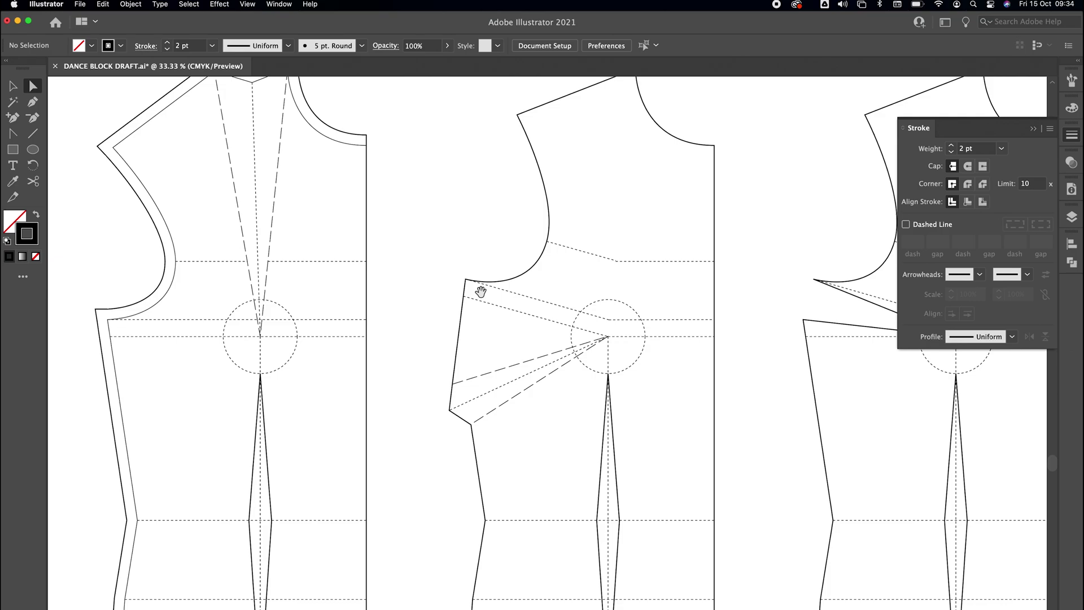
drag(481, 291, 419, 334)
click(471, 312)
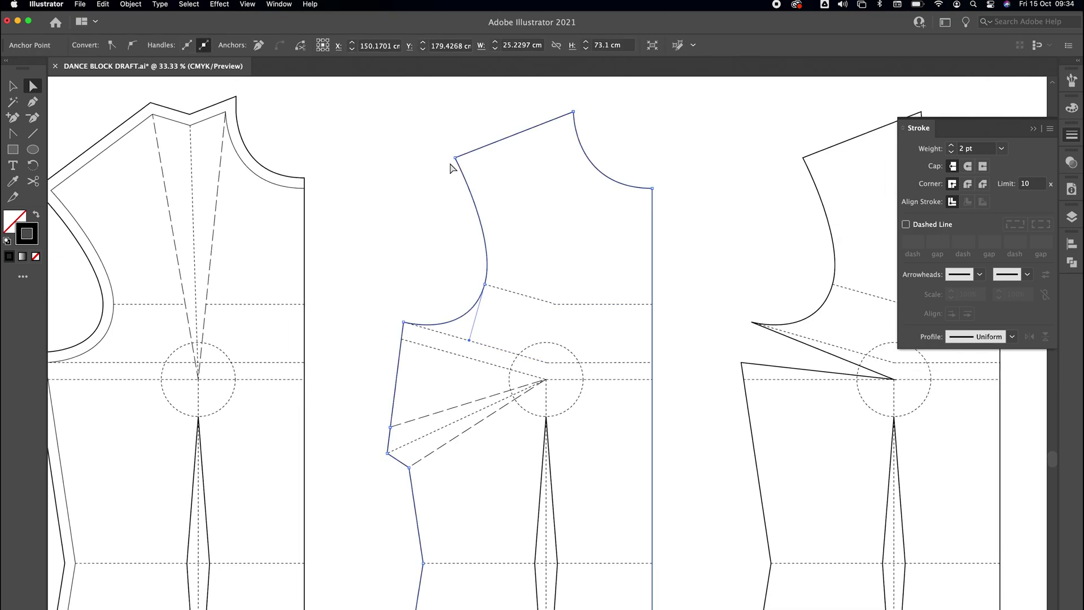
click(131, 4)
mouse_move(137, 270)
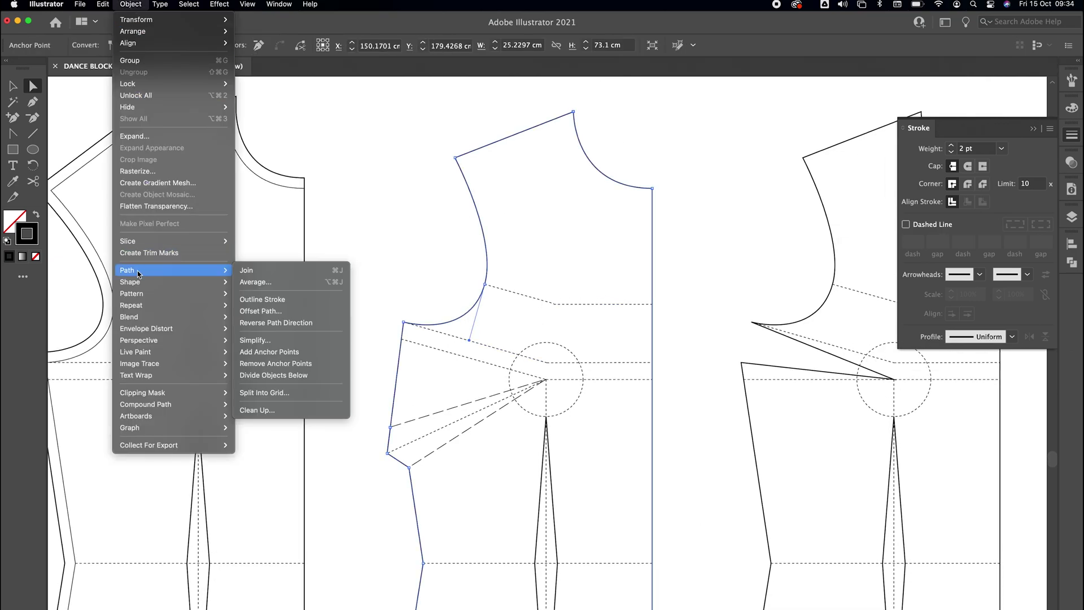
click(260, 313)
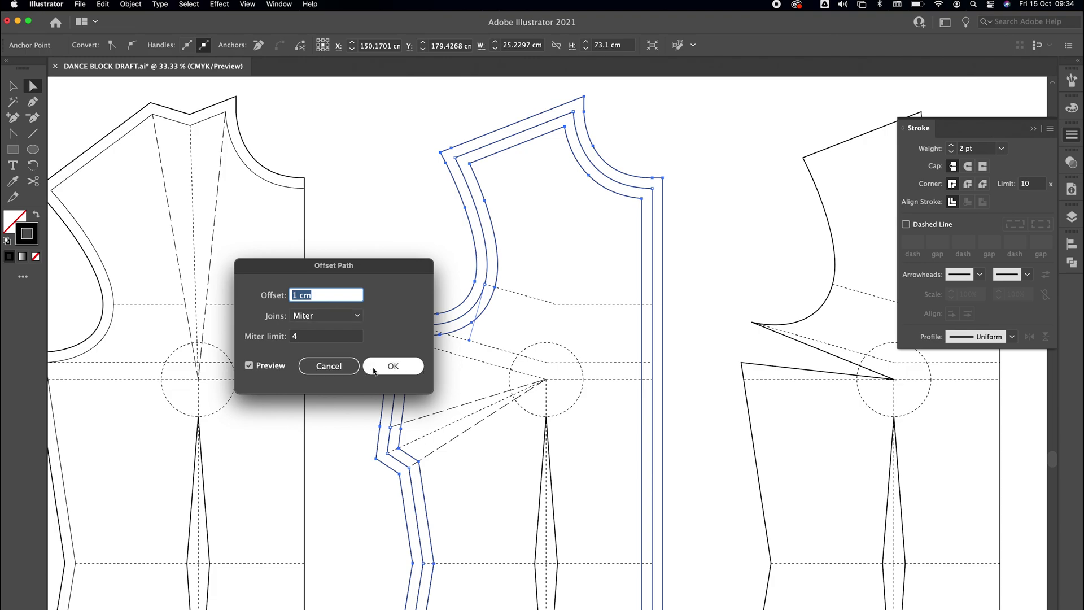
click(328, 366)
click(544, 251)
scroll(564, 226, down, 3)
scroll(564, 226, right, 3)
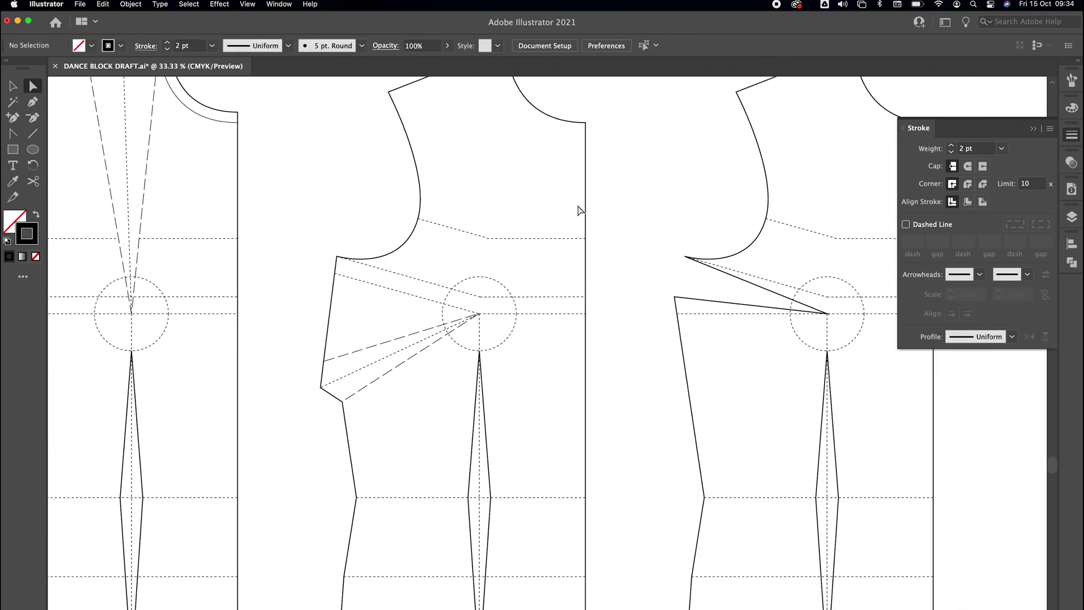
Preview and cancel a 1 cm offset of the bodice outline, and unite the outline into one closed shape.
click(586, 194)
drag(613, 495, 631, 459)
drag(534, 303, 541, 377)
click(131, 4)
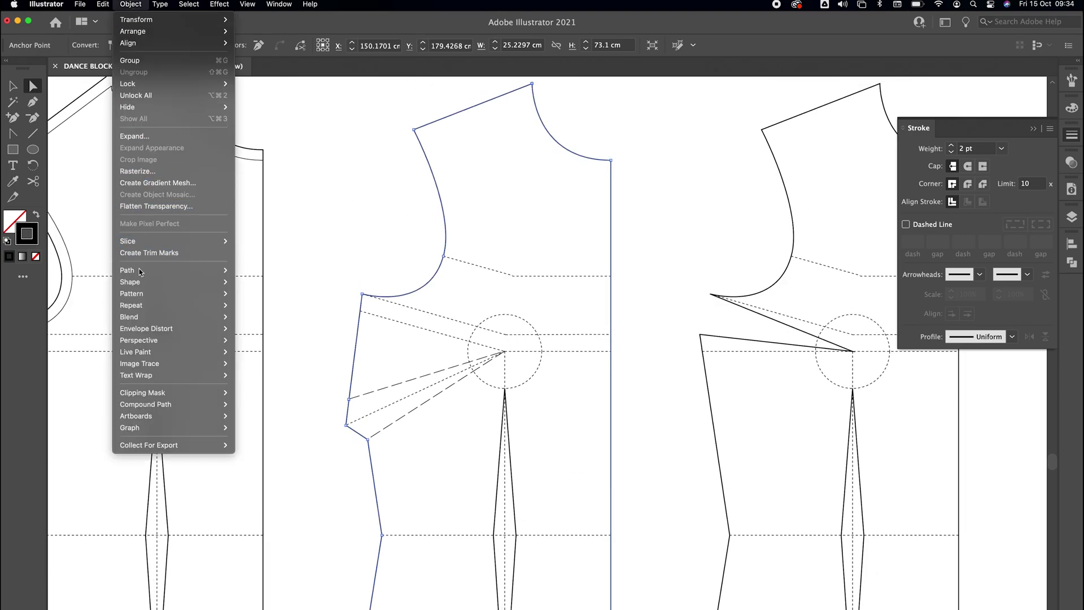
mouse_move(145, 271)
click(260, 311)
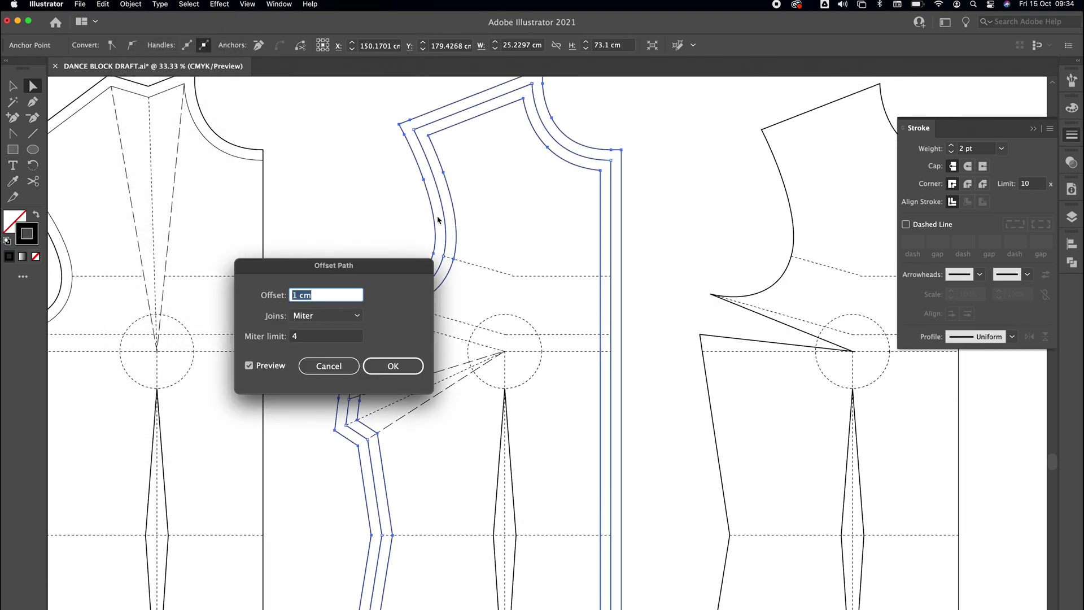
click(329, 365)
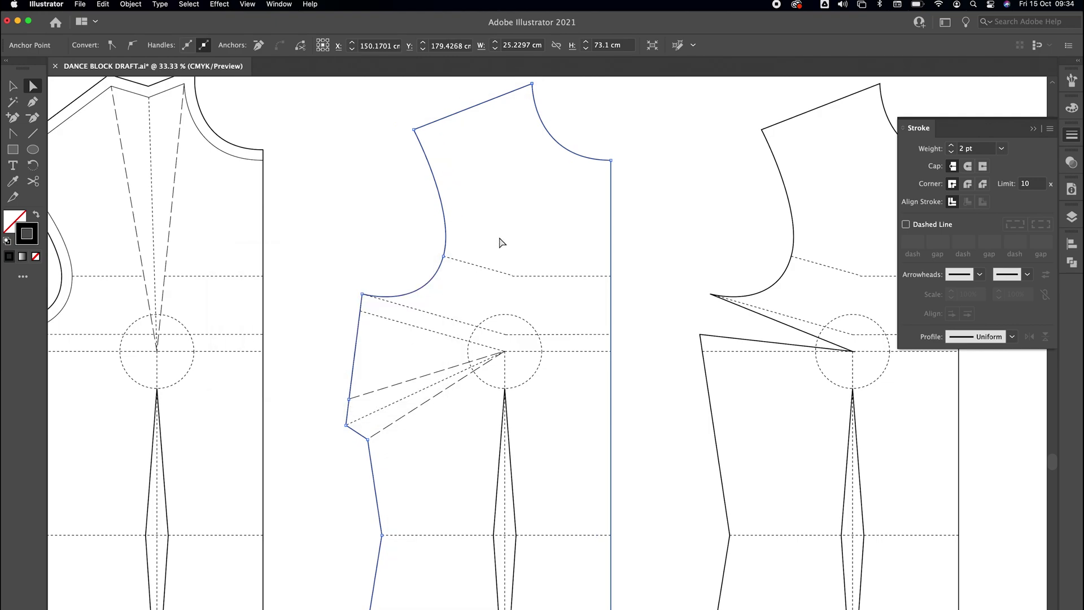
click(1072, 263)
click(910, 272)
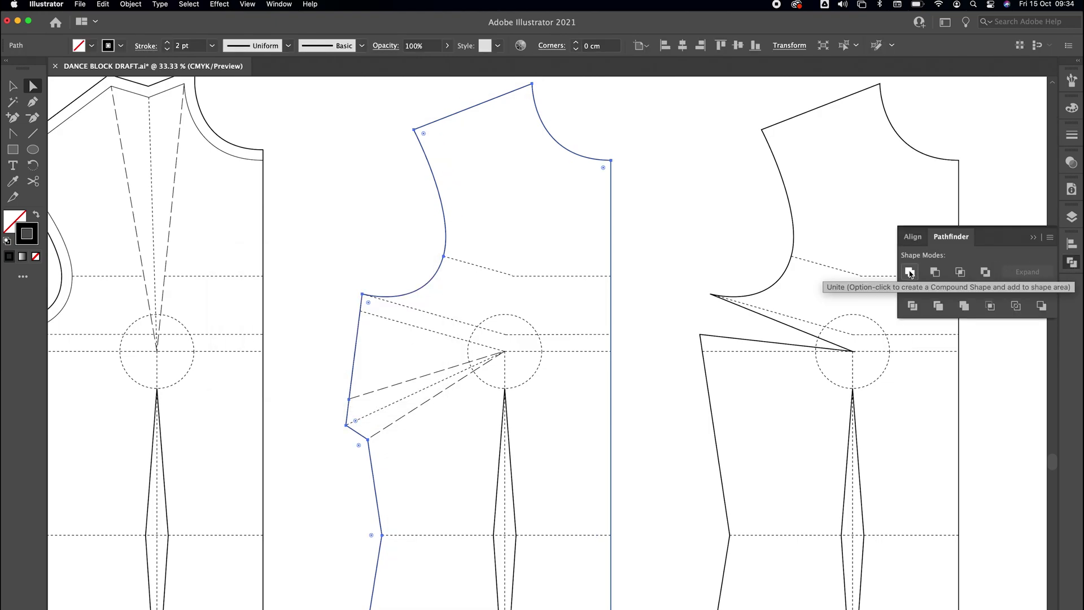
click(437, 247)
Offset the side-dart bodice outline outward by 1 cm with mitered joins and a miter limit of 4.
click(443, 251)
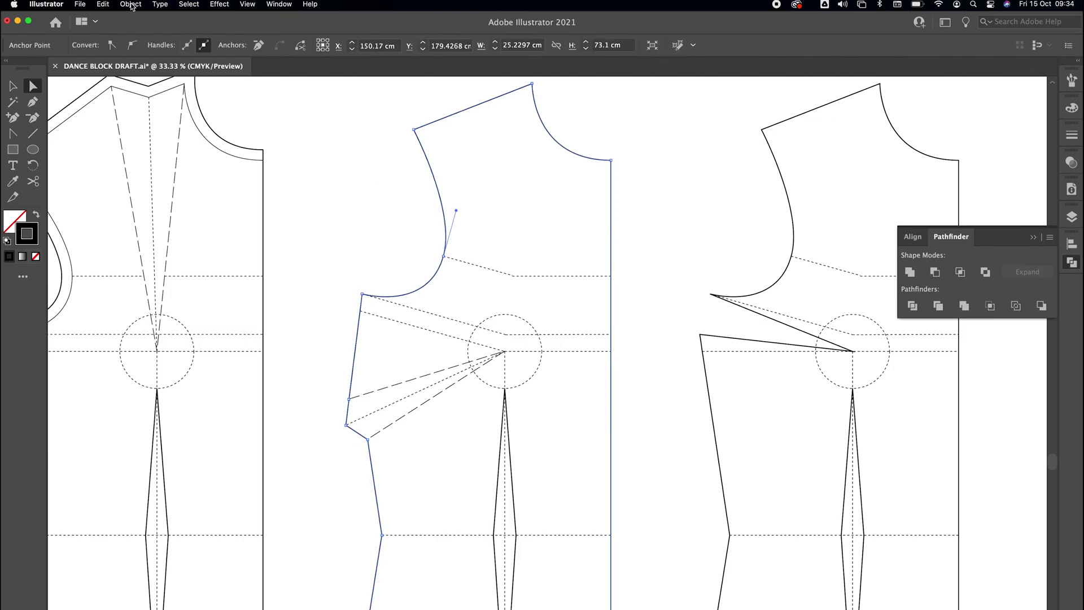
click(130, 4)
mouse_move(160, 269)
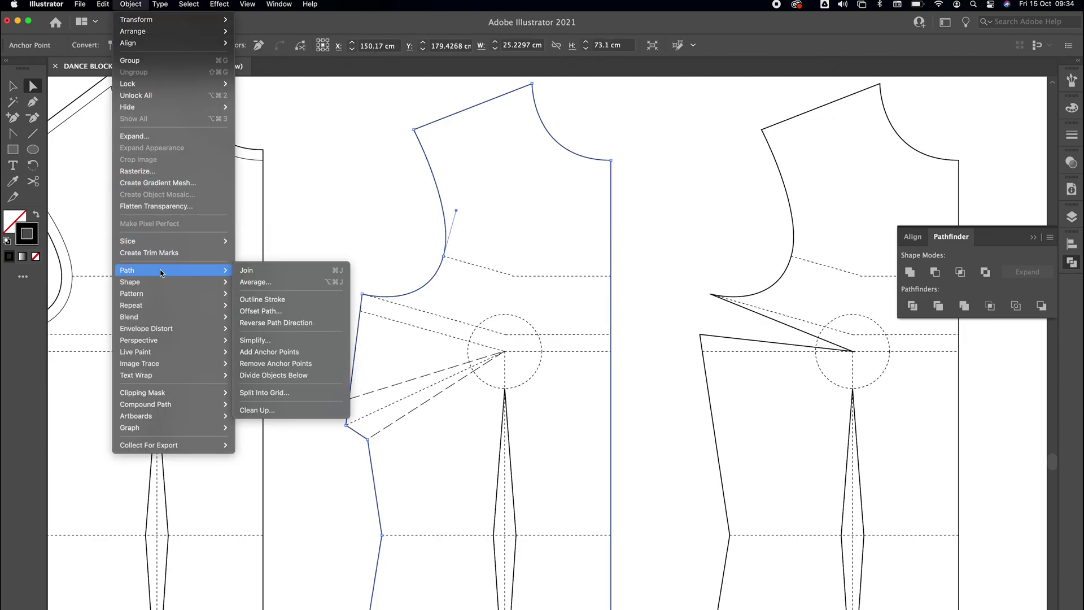
click(260, 311)
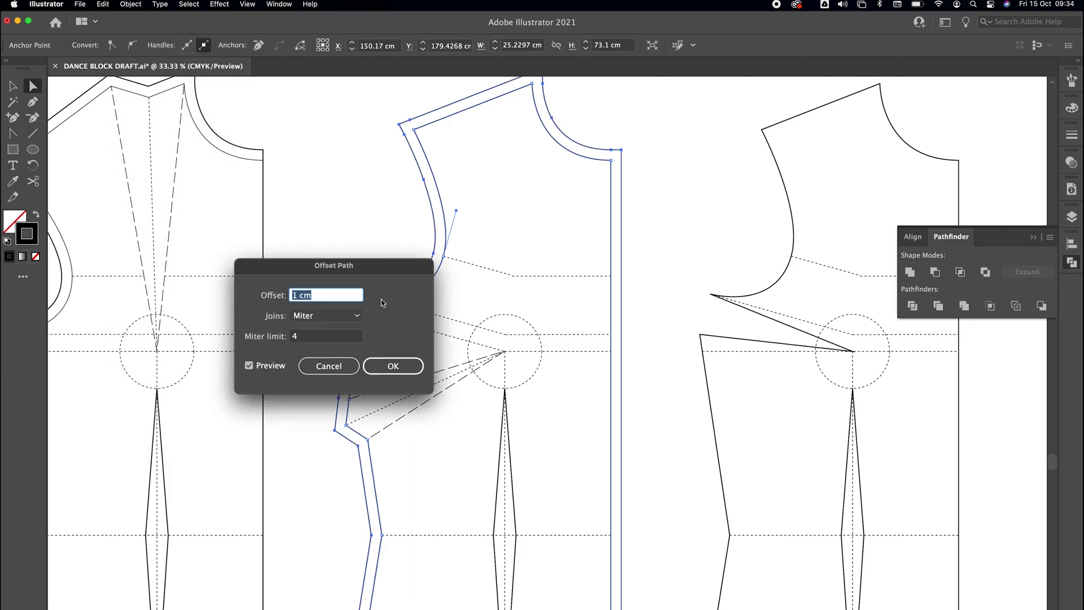
click(376, 366)
click(443, 141)
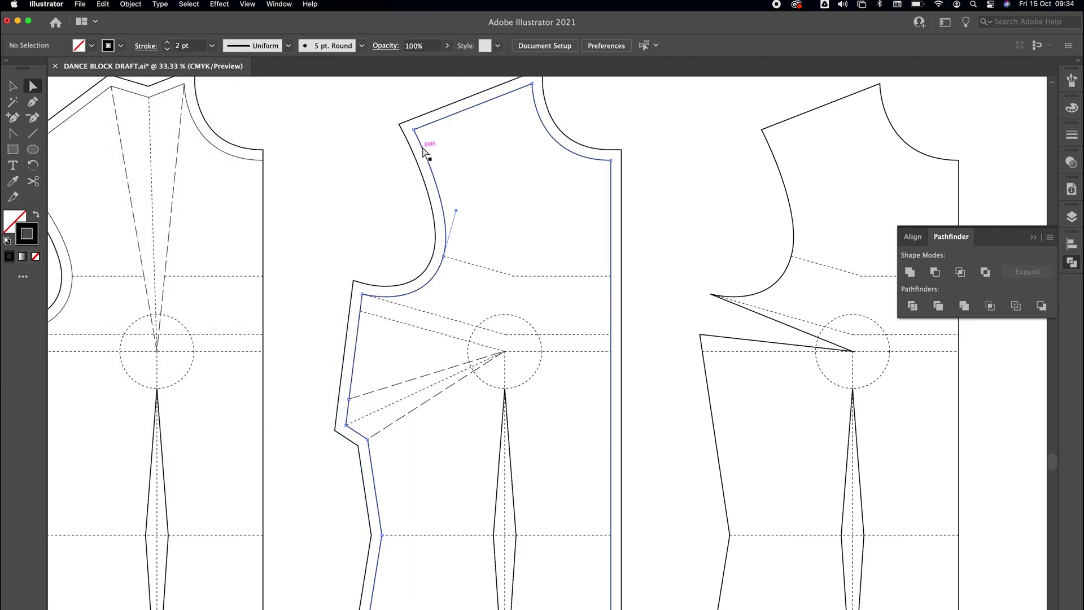
Apply the thin 1 pt stroke of the shoulder-dart bodice's inner outline to the side-dart bodice's inner outline.
click(424, 148)
key(i)
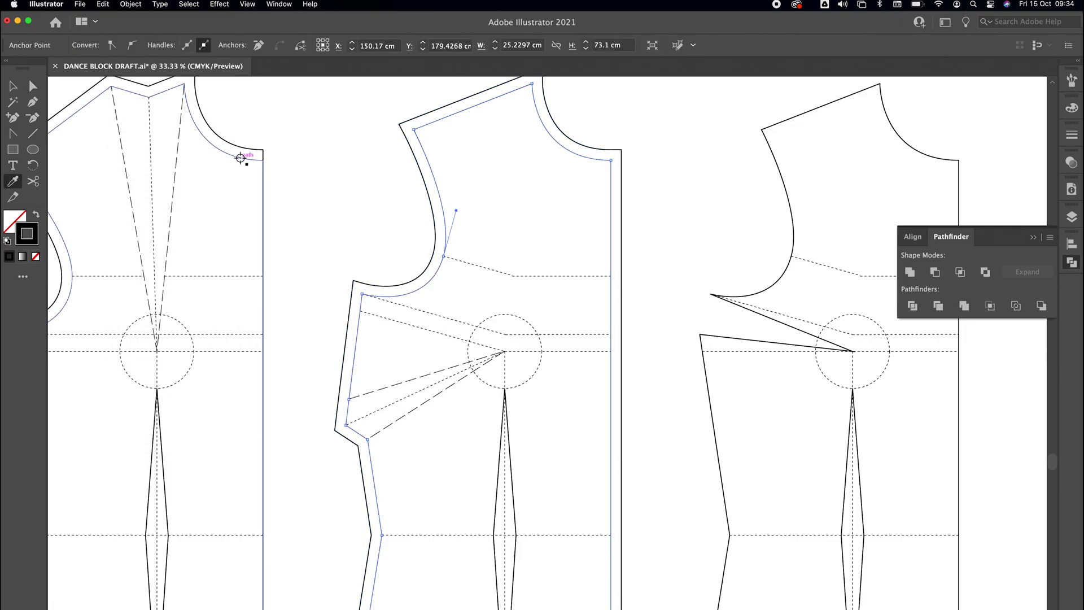
click(241, 158)
key(a)
click(491, 186)
On the underarm-dart bodice, draw a line joining the dart legs' outer ends and match it to the outline's solid 2 pt stroke.
drag(514, 192, 489, 230)
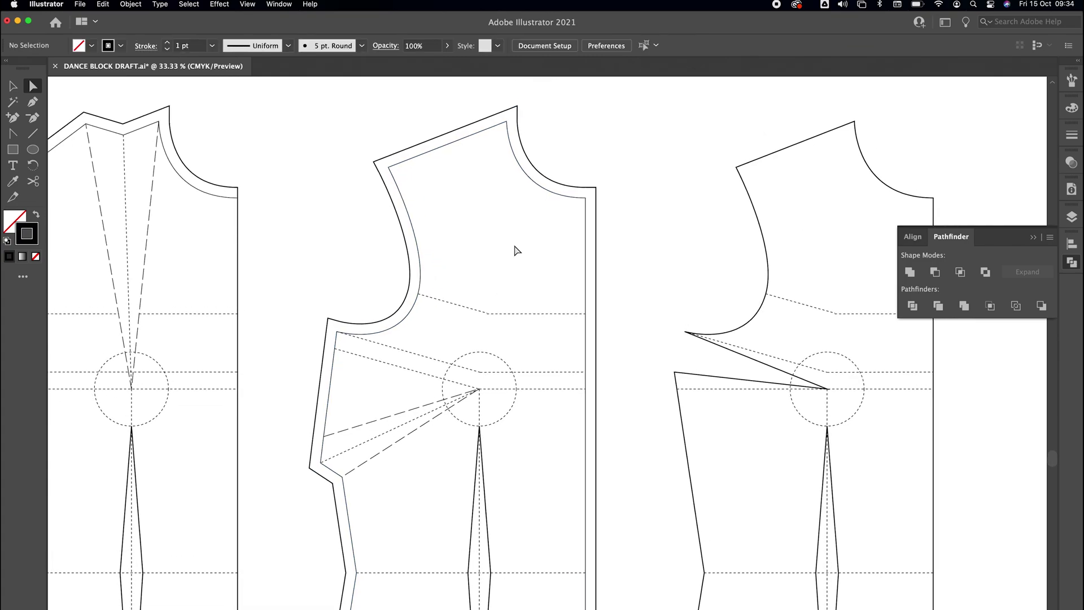
scroll(508, 237, down, 2)
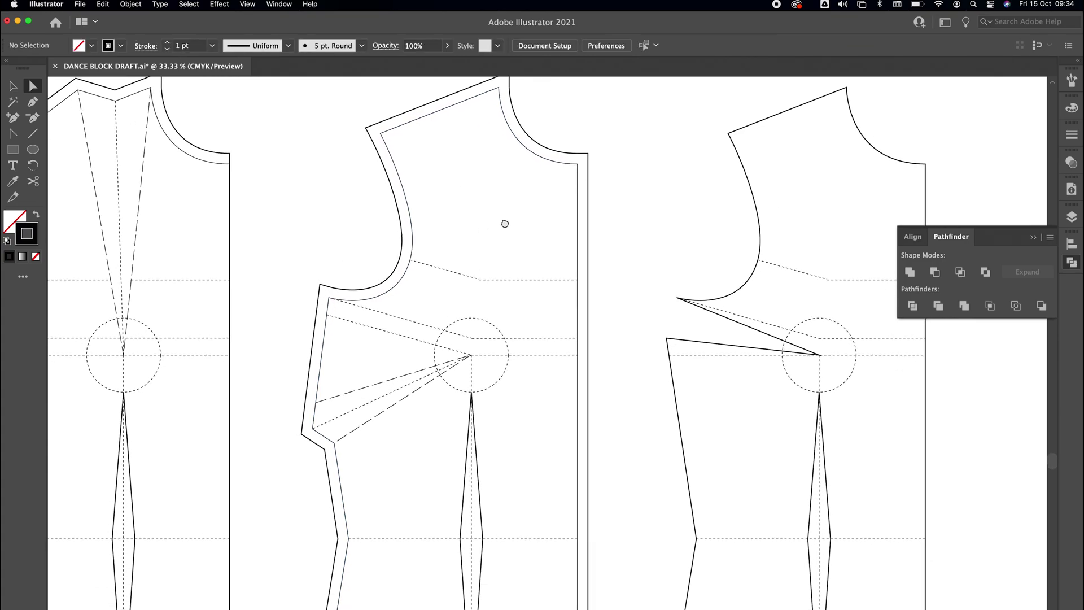
scroll(499, 304, right, 1)
scroll(499, 304, right, 5)
scroll(489, 298, up, 1)
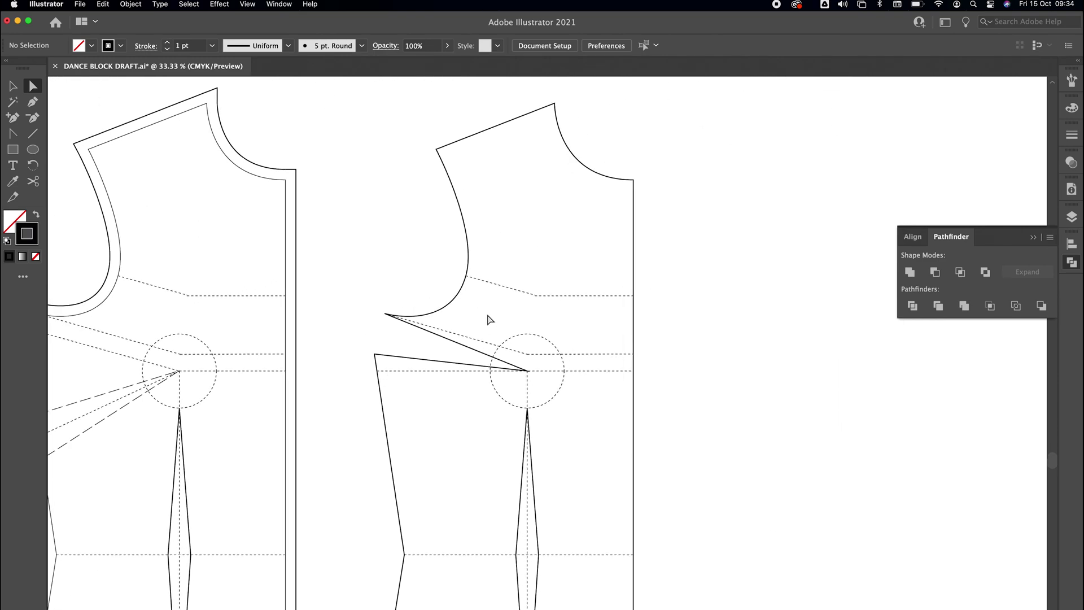
key(super+a)
click(367, 215)
key(super+equal)
click(34, 134)
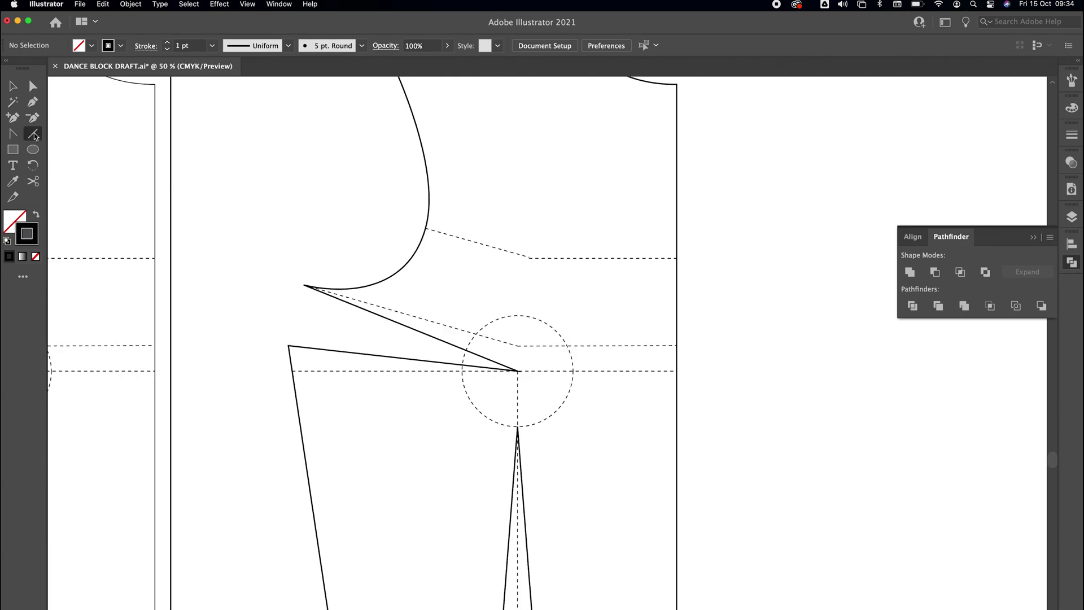
drag(288, 345, 304, 285)
key(i)
click(340, 287)
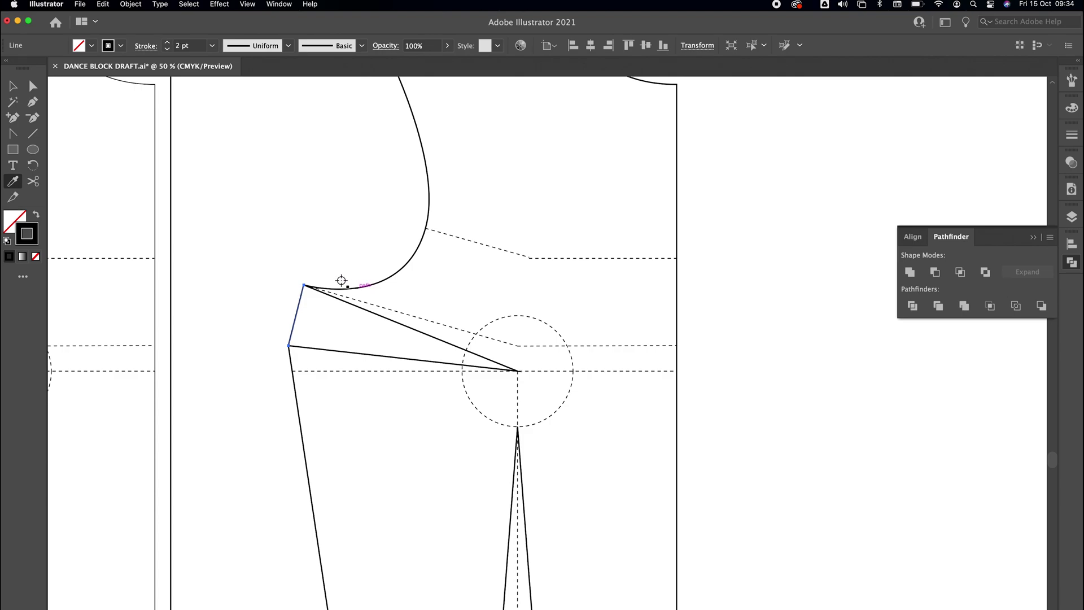
click(14, 87)
click(328, 170)
Draw the underarm dart's centre line, about 14.3 cm long, between the dart tip and the midpoint of the closing line.
key(backslash)
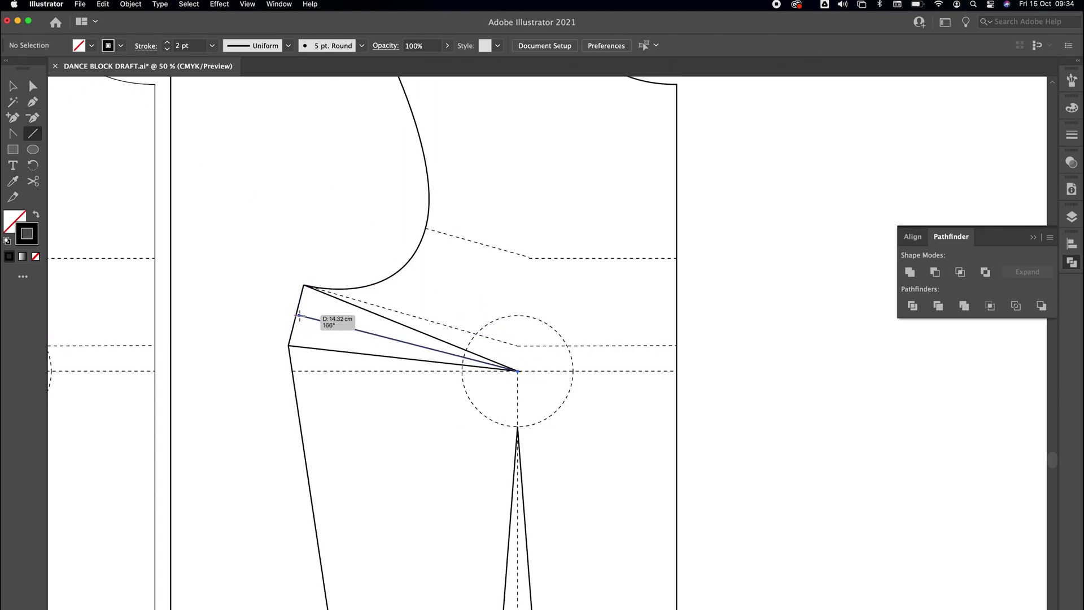
key(super+a)
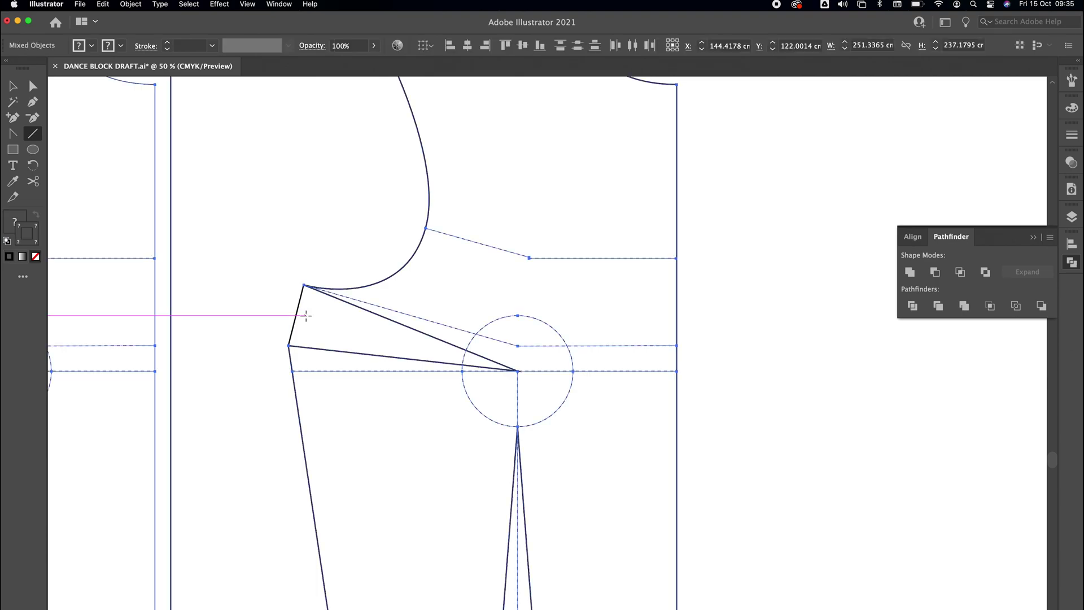
key(v)
click(310, 315)
key(backslash)
click(298, 314)
click(33, 134)
drag(517, 370, 517, 370)
Give the underarm dart's closing line and centre line the bodice's dashed 1 pt guide stroke and lock them.
key(a)
drag(281, 305, 330, 343)
key(i)
click(376, 306)
key(a)
click(446, 270)
drag(453, 286, 445, 289)
key(super+a)
key(super+2)
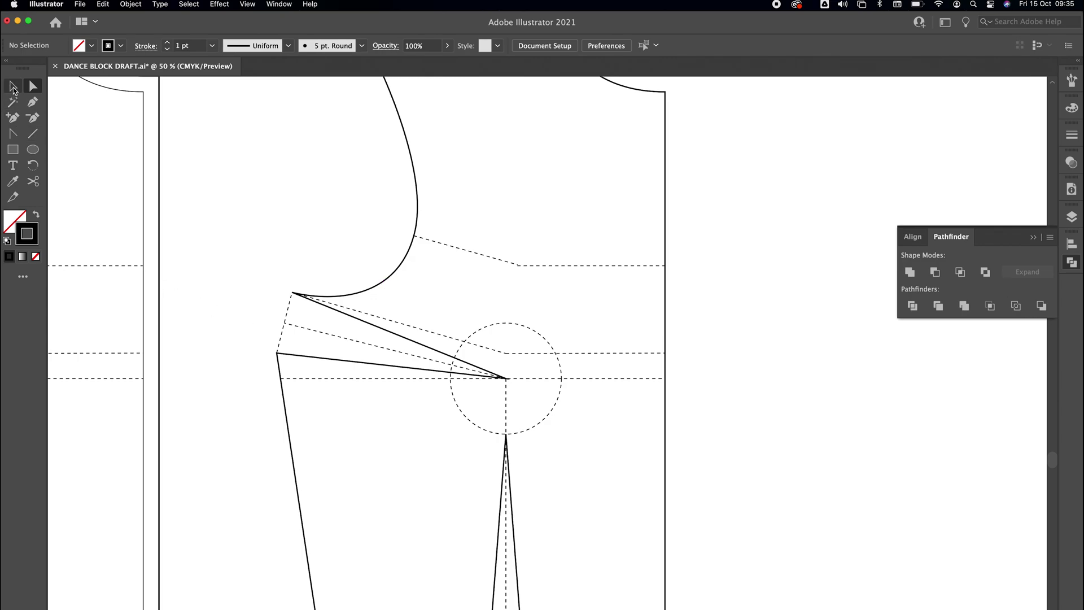
Set the stroke colour to magenta for drawing the dart piece with the Pen tool.
click(32, 101)
double_click(26, 234)
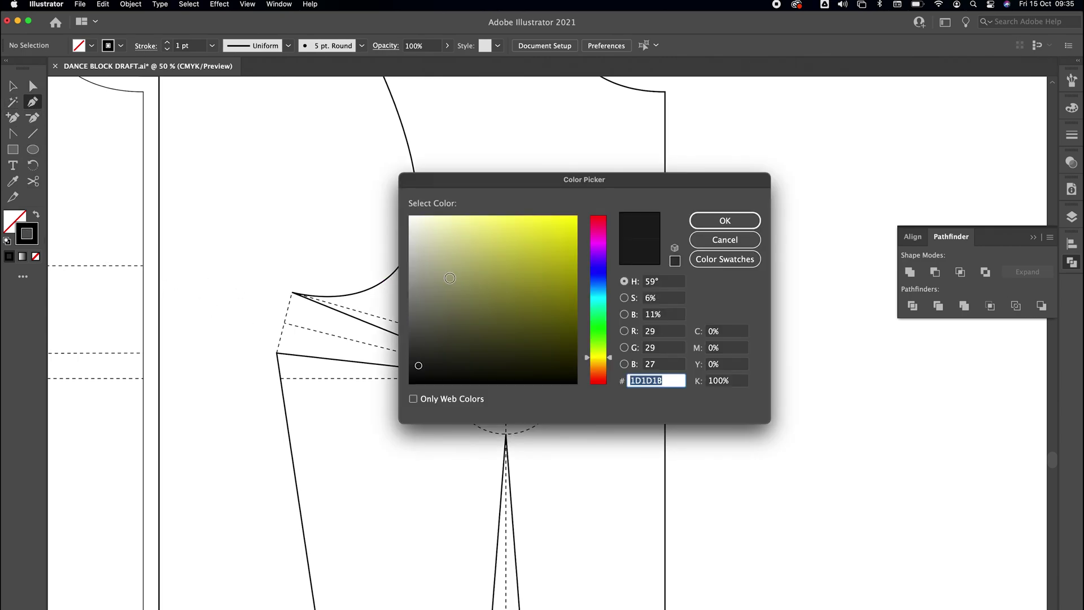
click(600, 230)
click(570, 233)
click(725, 220)
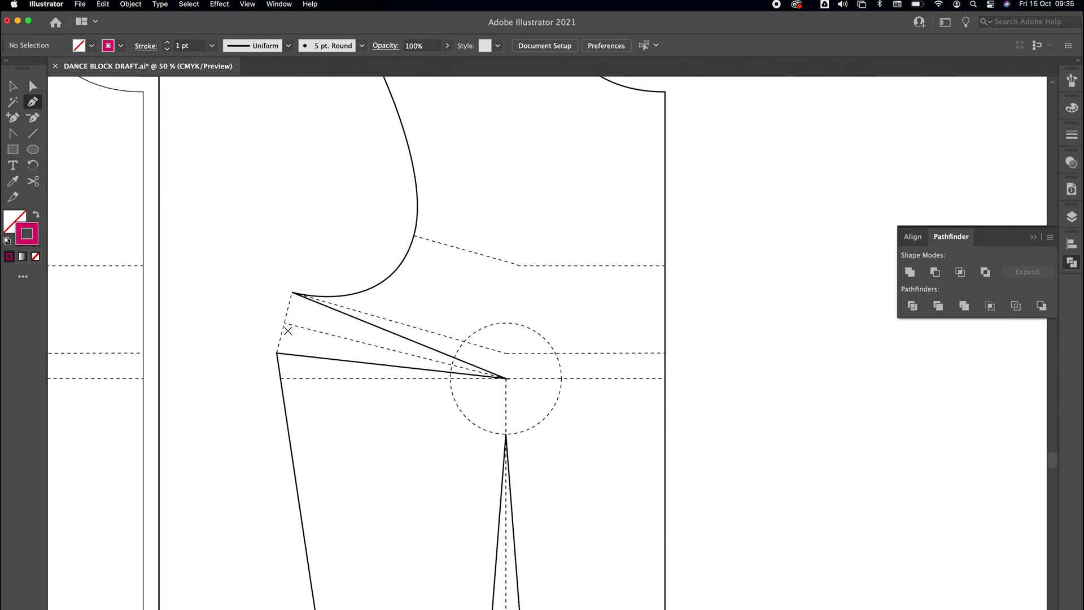
Draw a closed triangle between the underarm dart's centre line and lower leg, and set its stroke weight to 3 pt.
click(286, 323)
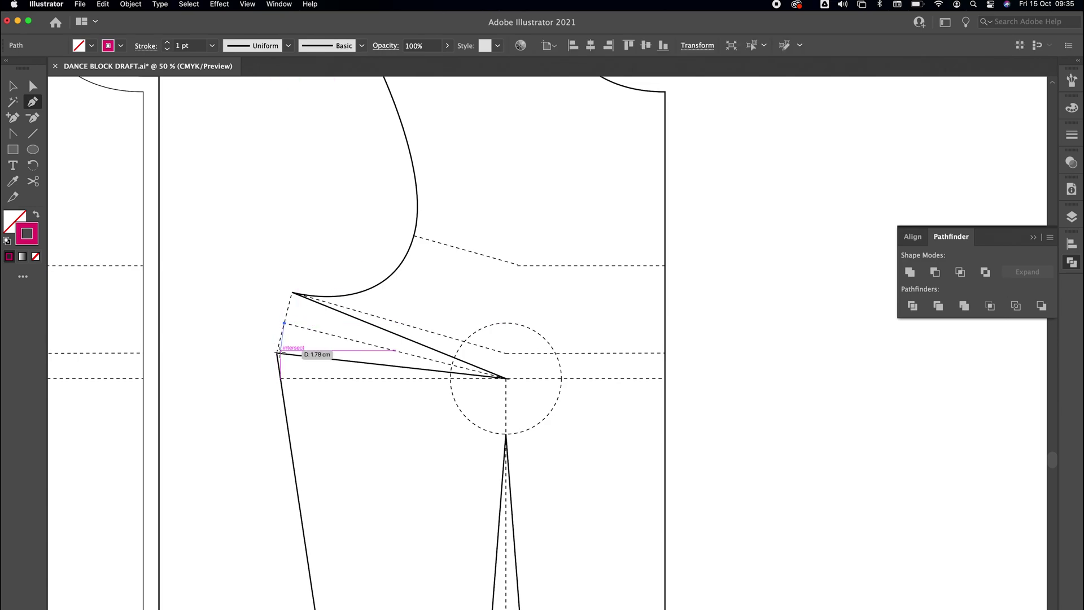
click(277, 353)
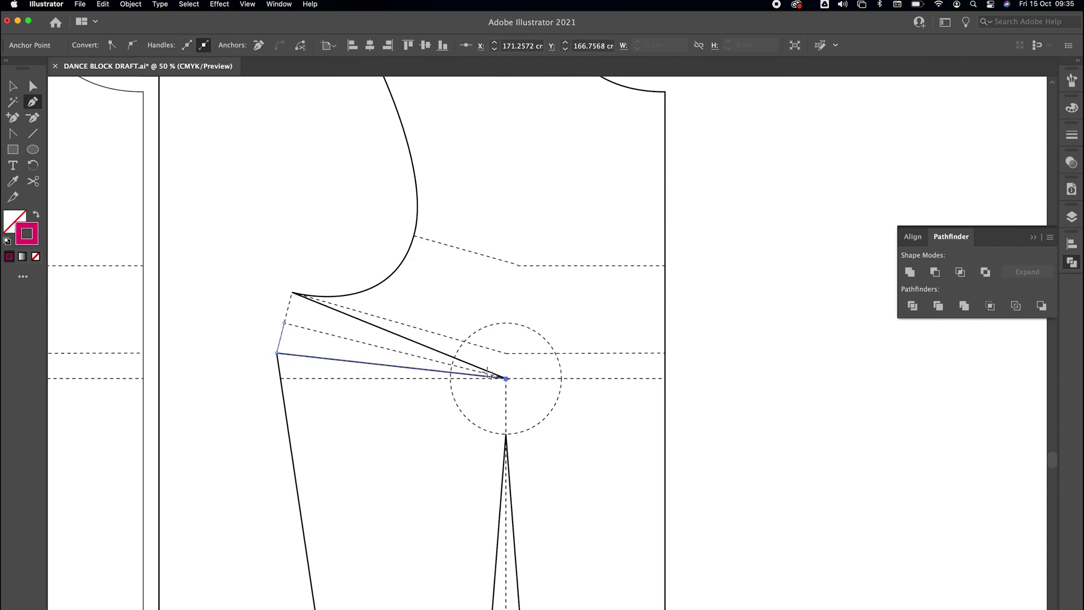
click(284, 323)
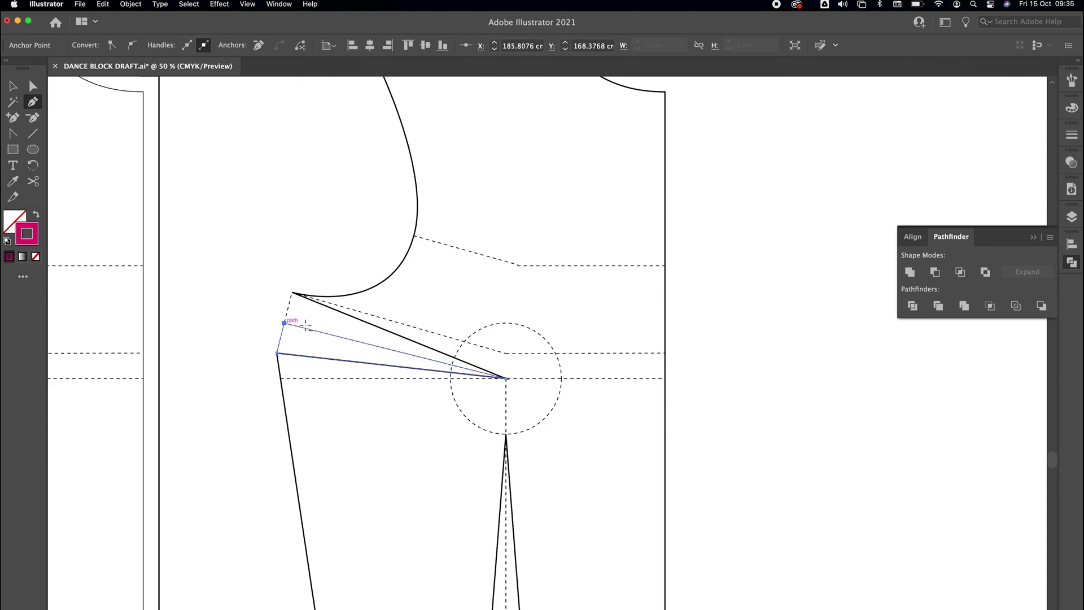
click(1071, 135)
click(907, 225)
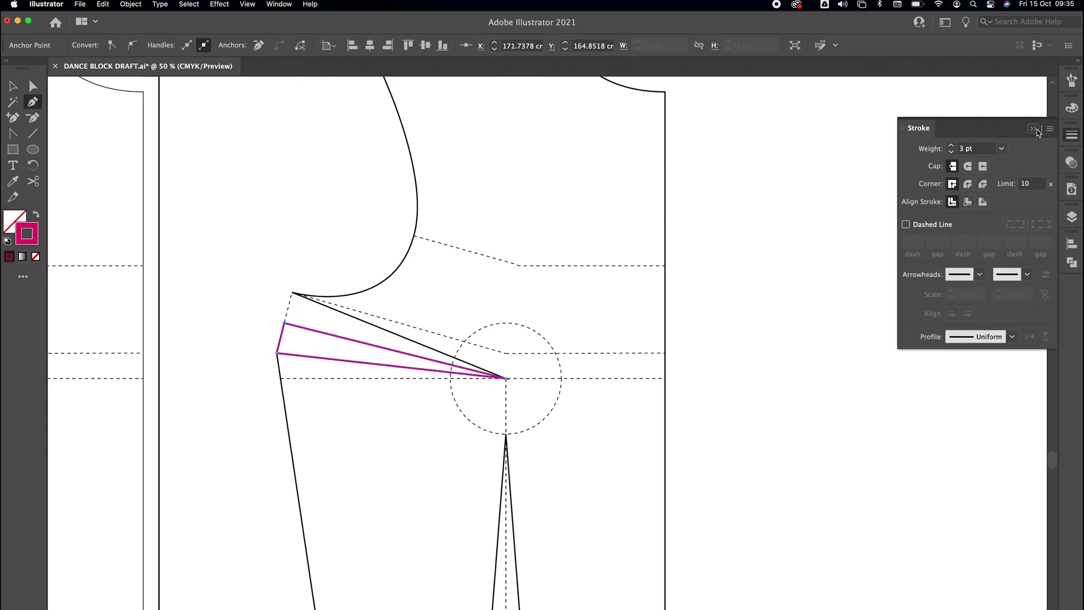
click(1034, 129)
Rotate the magenta triangle about the dart tip so its lower edge lies on the upper dart leg.
key(v)
click(384, 363)
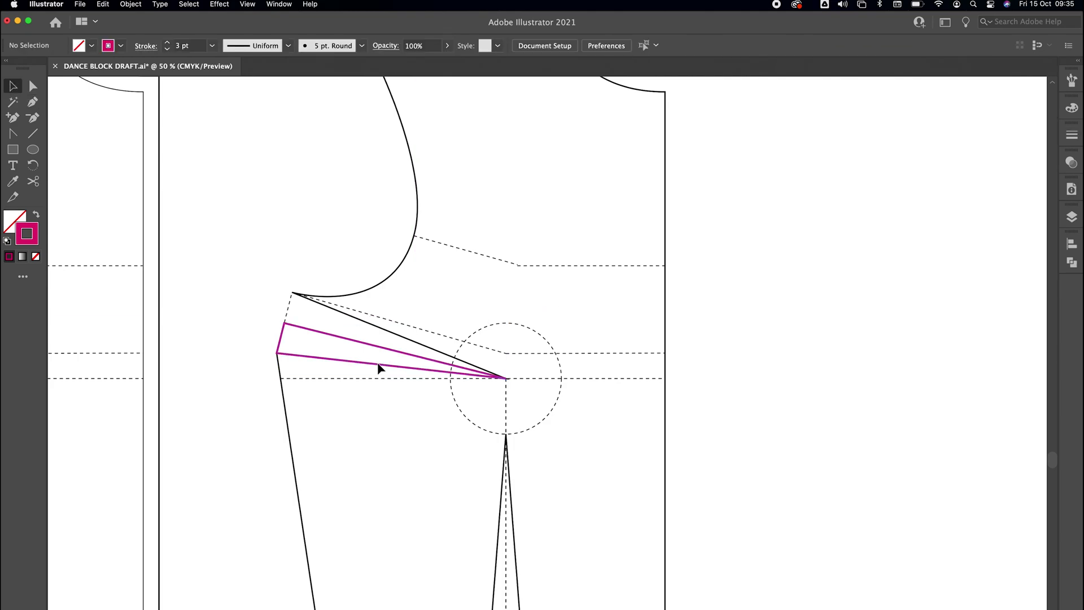
click(384, 367)
key(r)
click(506, 377)
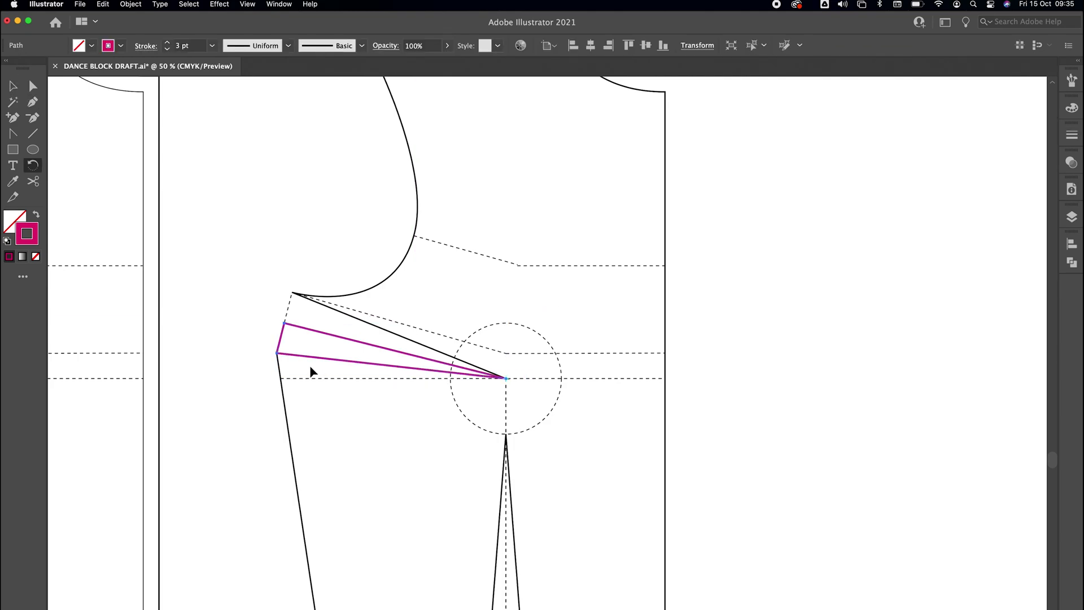
drag(321, 361, 344, 314)
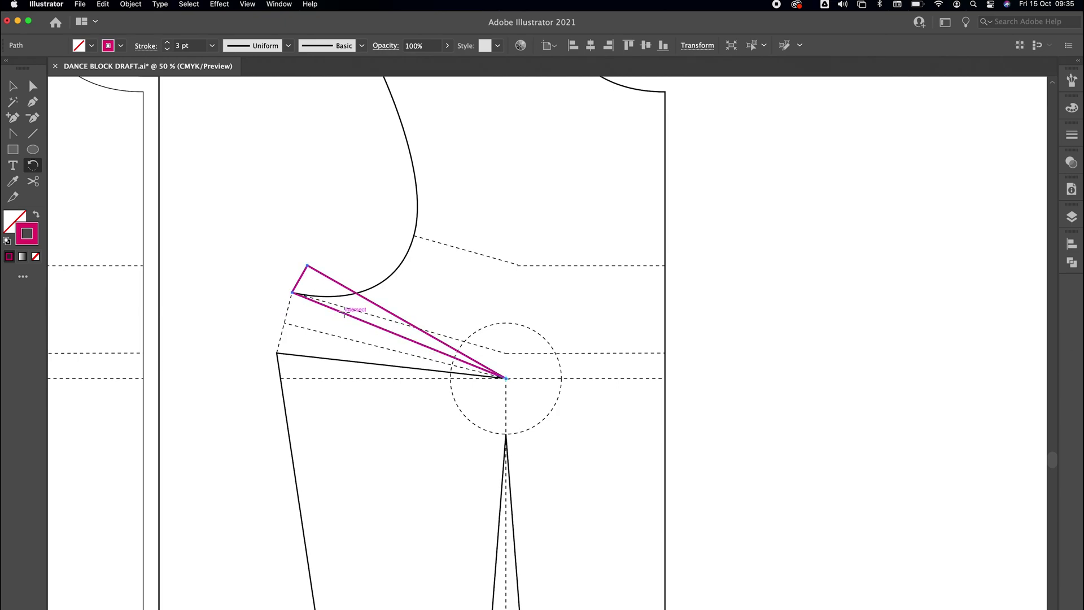
key(a)
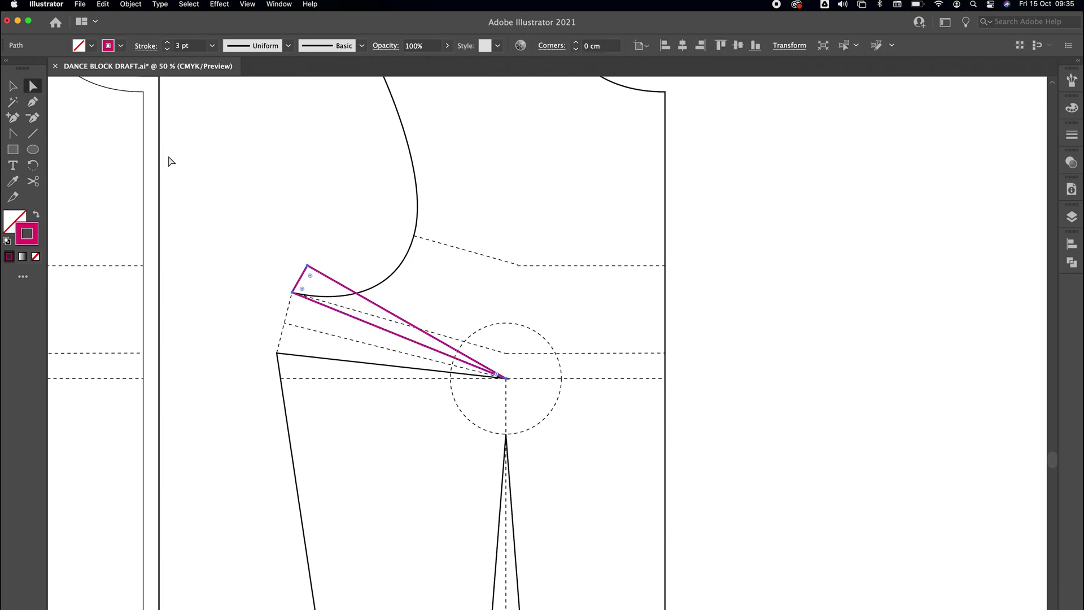
Cut the rotated triangle where it crosses the armhole curve and at the upper leg's outer end, and delete the part beyond the armhole.
click(345, 286)
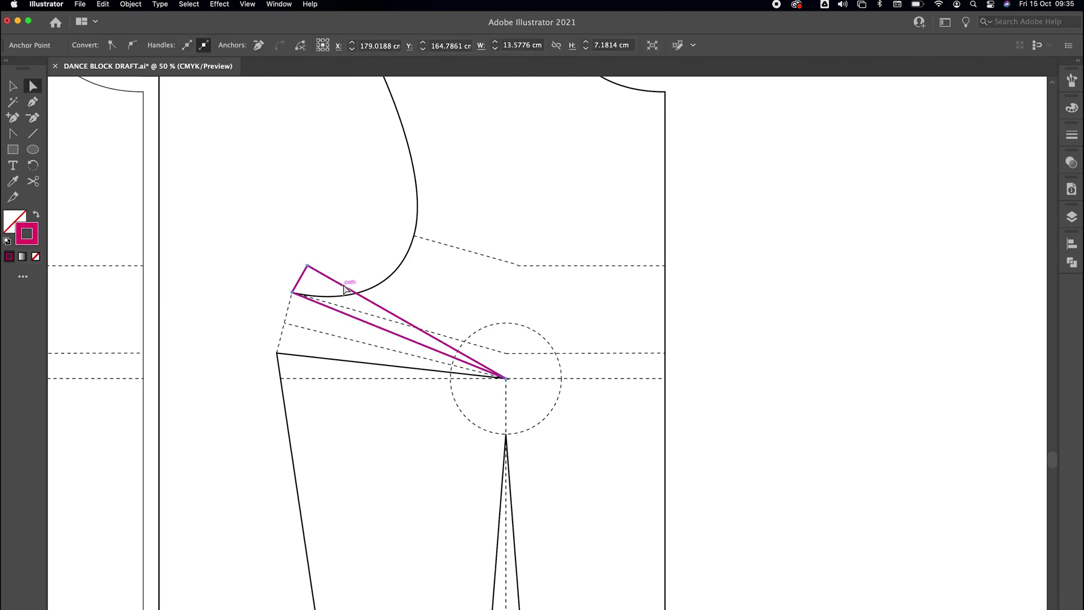
key(super+equal)
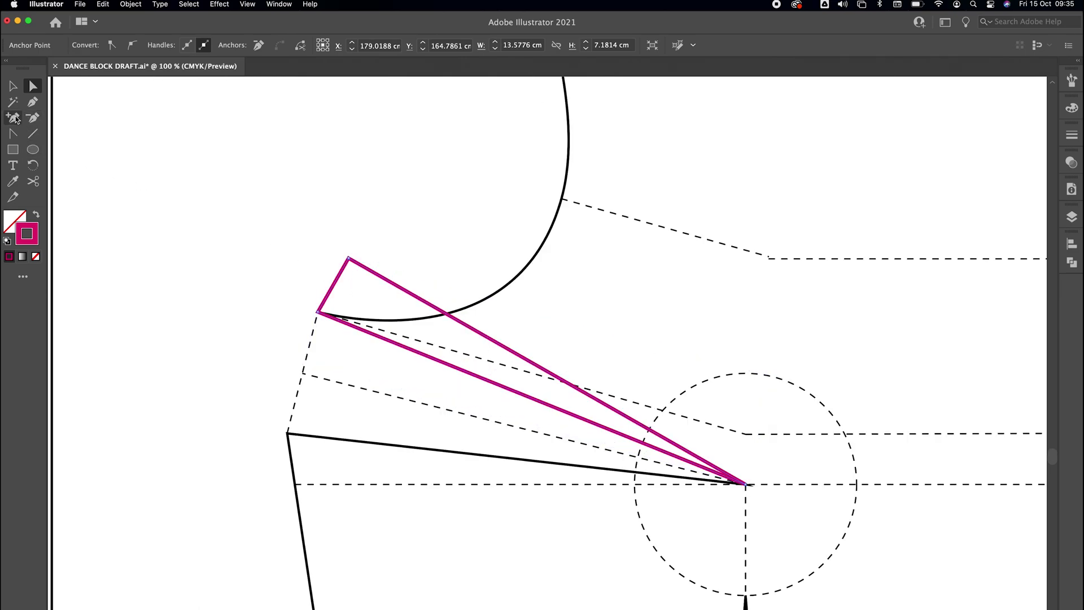
key(c)
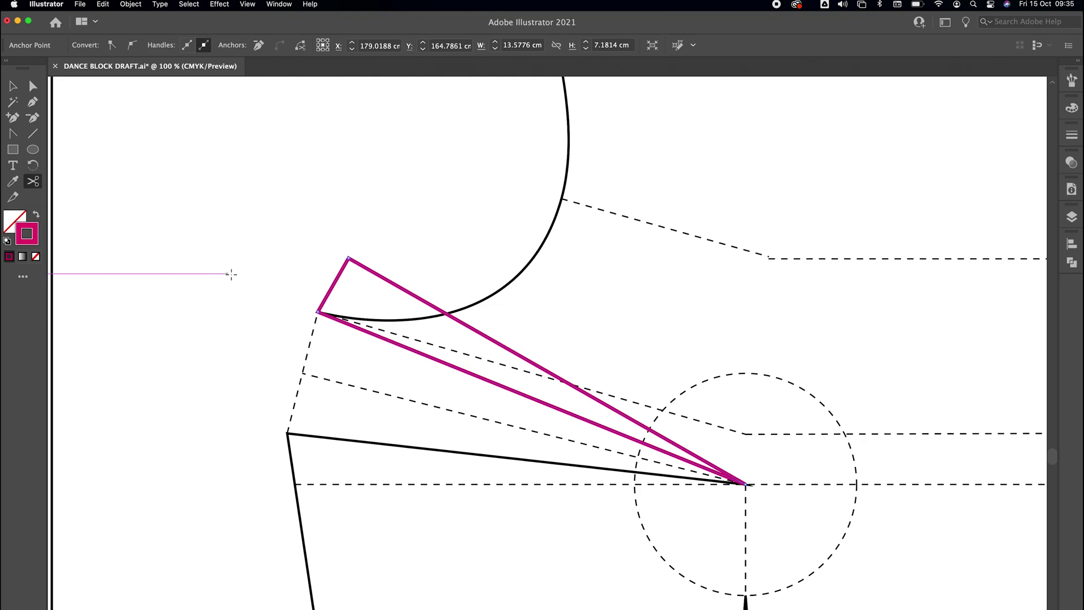
click(318, 311)
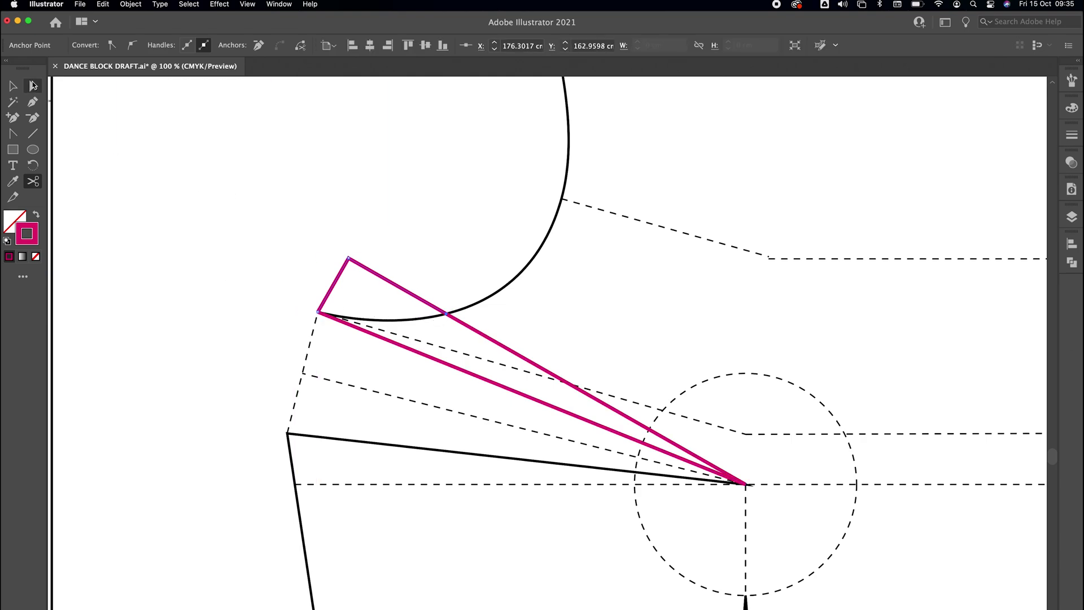
click(33, 86)
click(378, 221)
drag(378, 221, 314, 280)
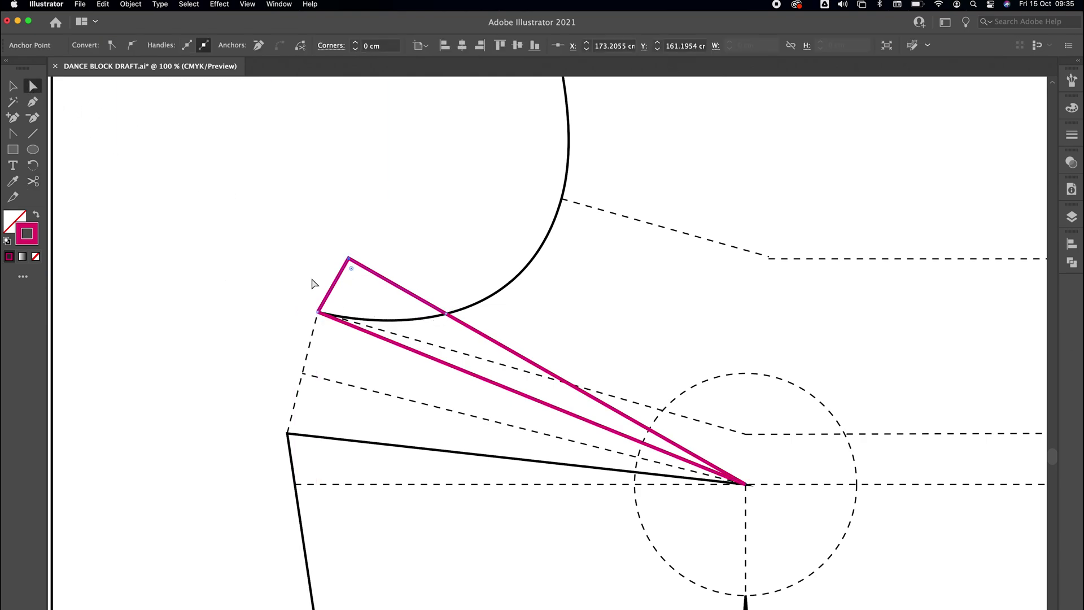
key(Delete)
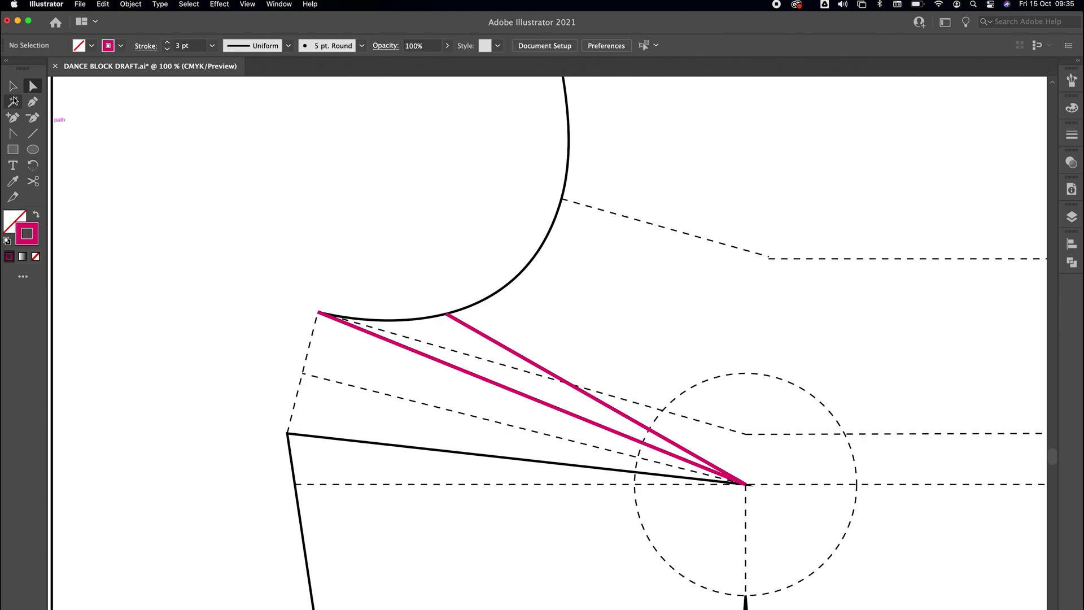
Close the trimmed magenta shape with a curved segment that follows the armhole between its two open ends.
click(34, 105)
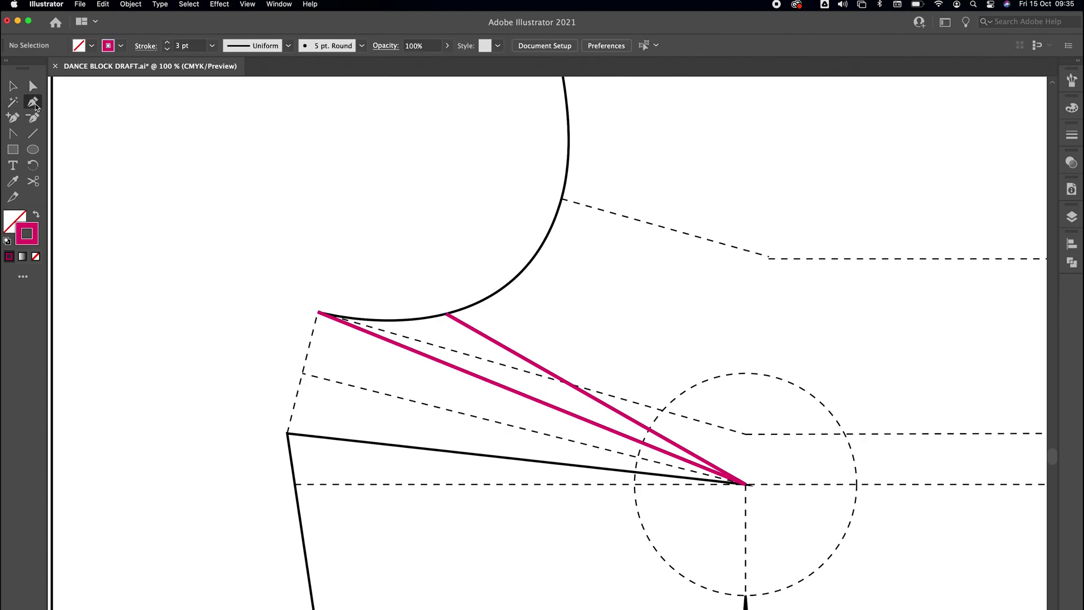
click(319, 312)
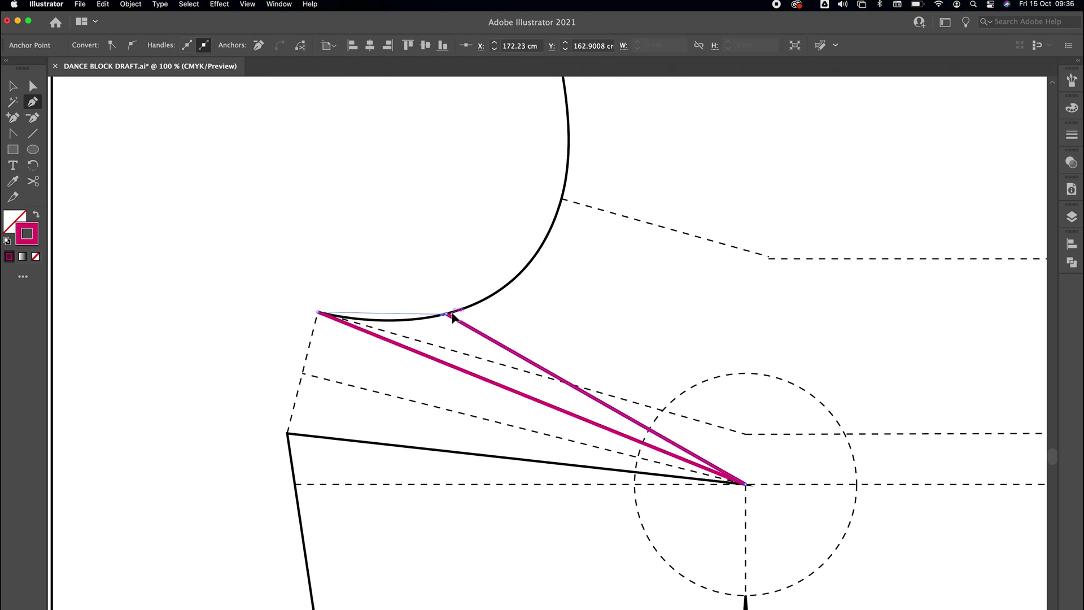
drag(468, 311, 508, 299)
key(v)
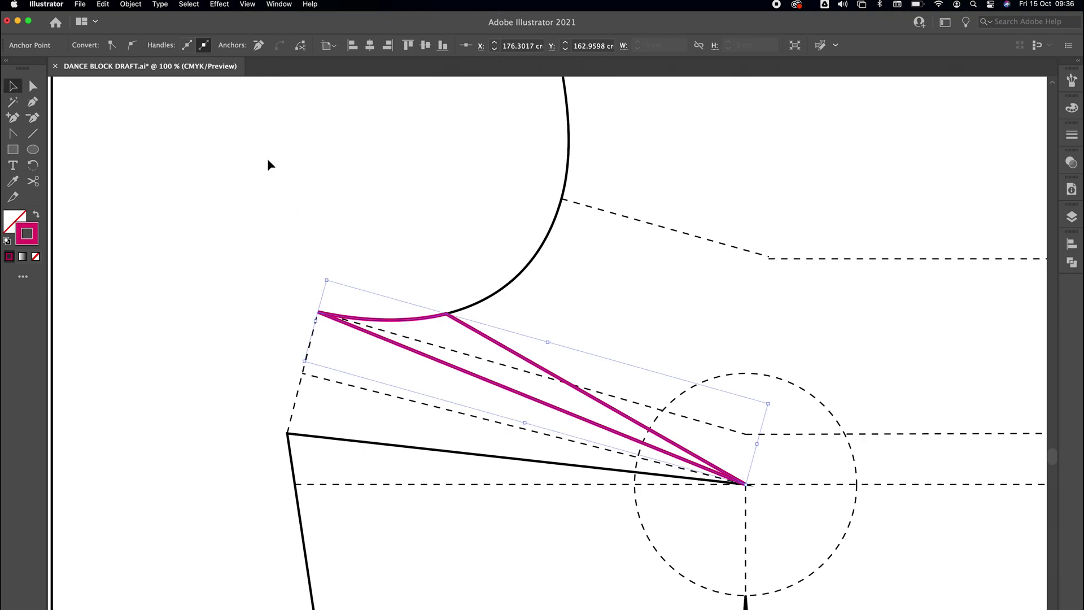
click(268, 164)
Rotate the curved magenta dart piece about the dart tip back onto the lower dart leg.
click(464, 326)
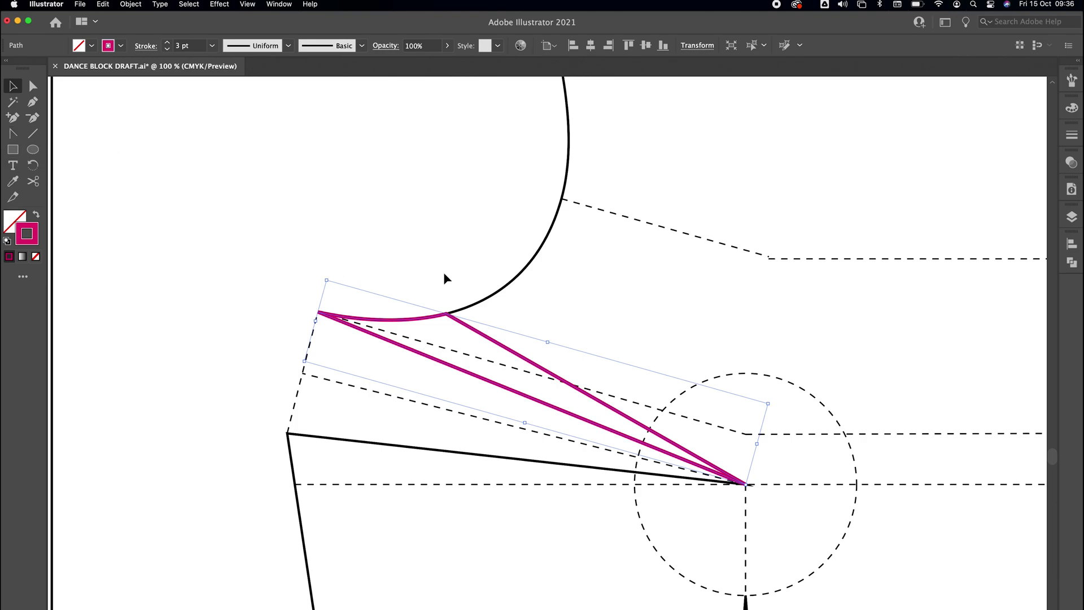
click(432, 310)
click(428, 322)
click(33, 164)
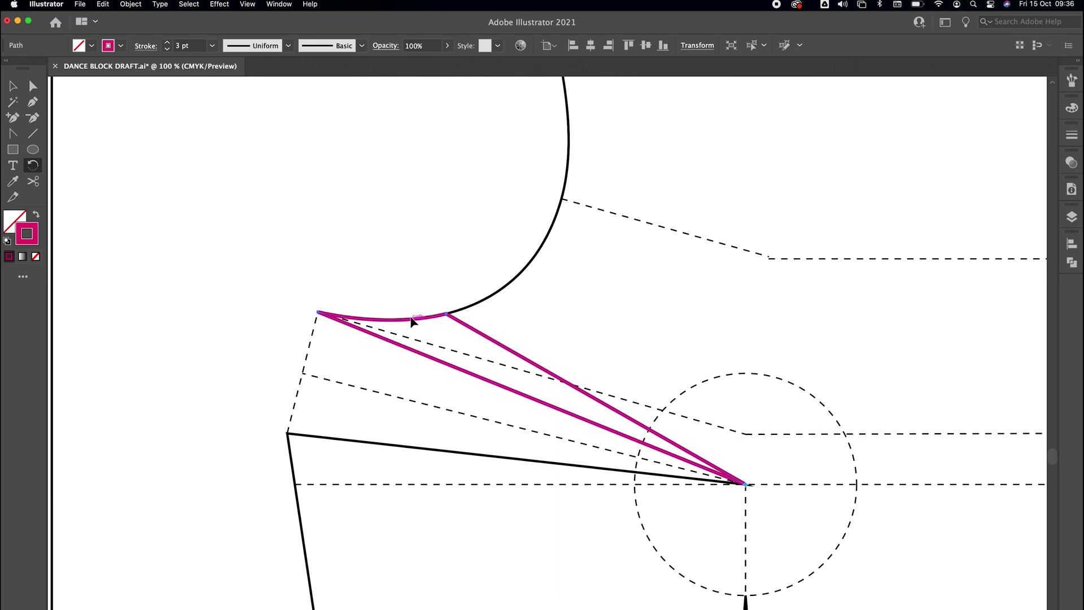
super+click(458, 323)
drag(370, 332, 353, 445)
key(a)
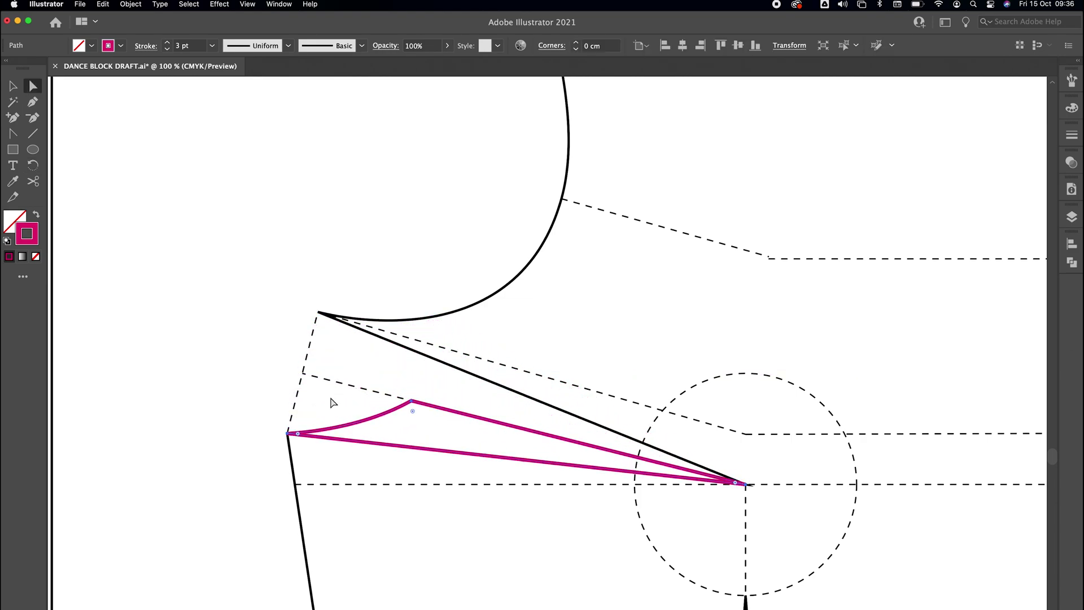
click(325, 410)
Try to connect the magenta piece's inner corner to the upper dart leg's outer end with a straight segment.
key(v)
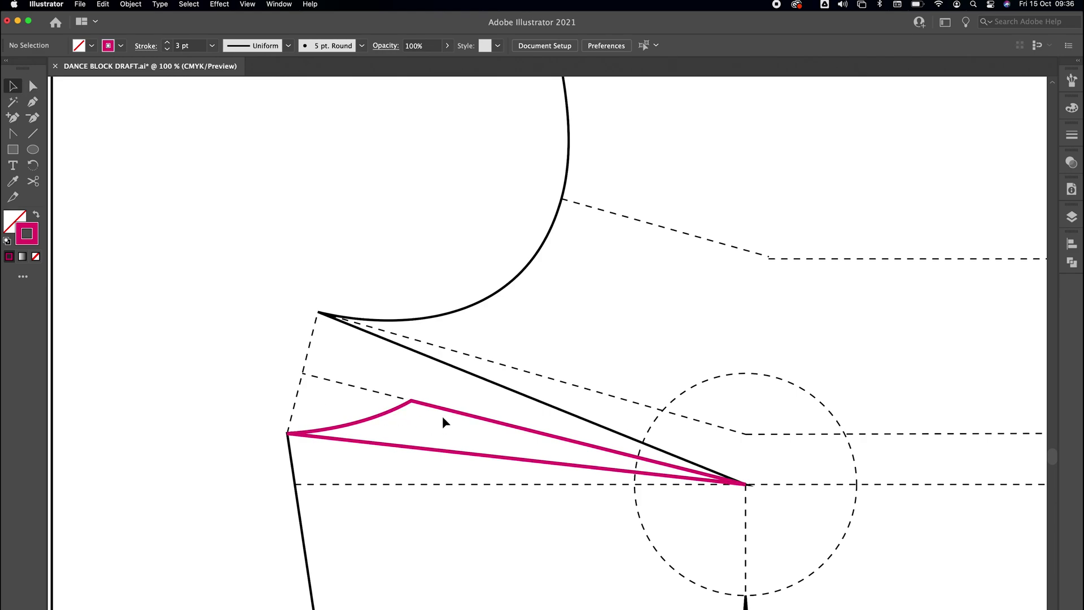
key(a)
drag(467, 416, 341, 336)
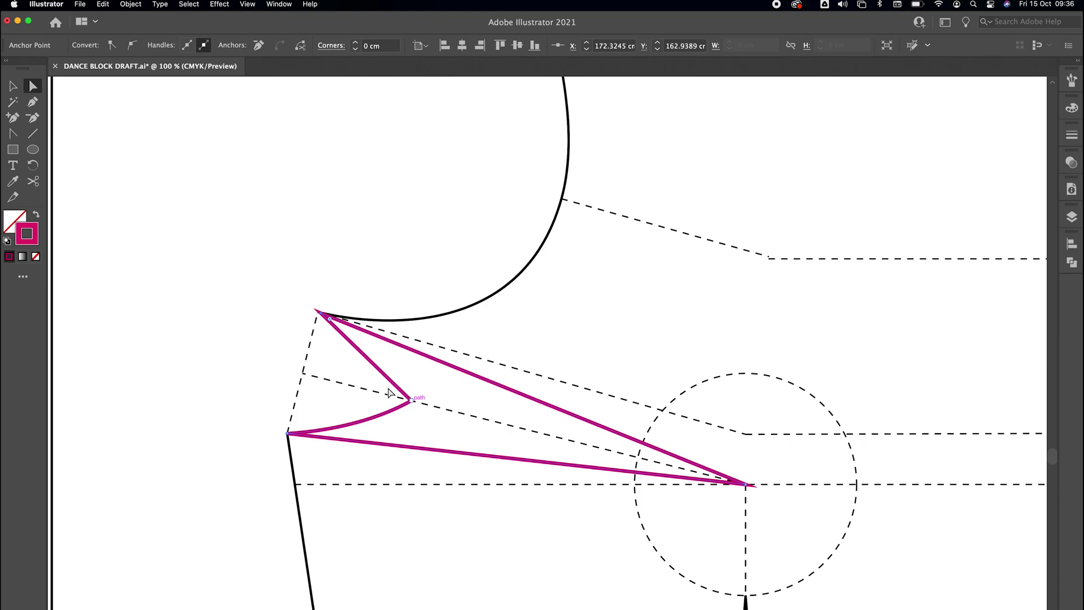
key(super+z)
click(521, 335)
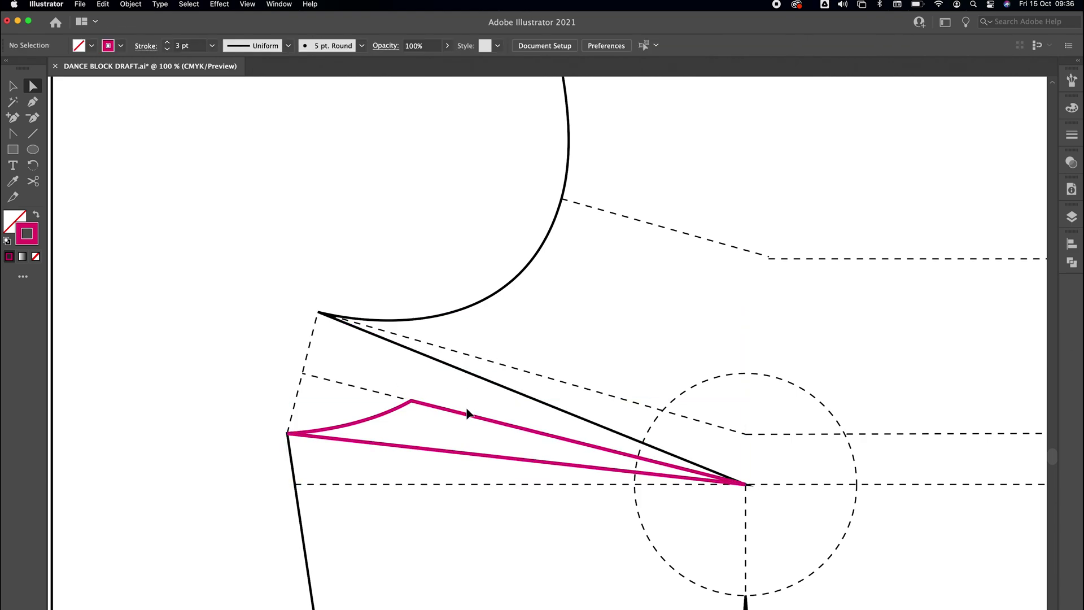
Create a copy of the magenta dart piece reflected across the horizontal axis.
key(v)
click(446, 410)
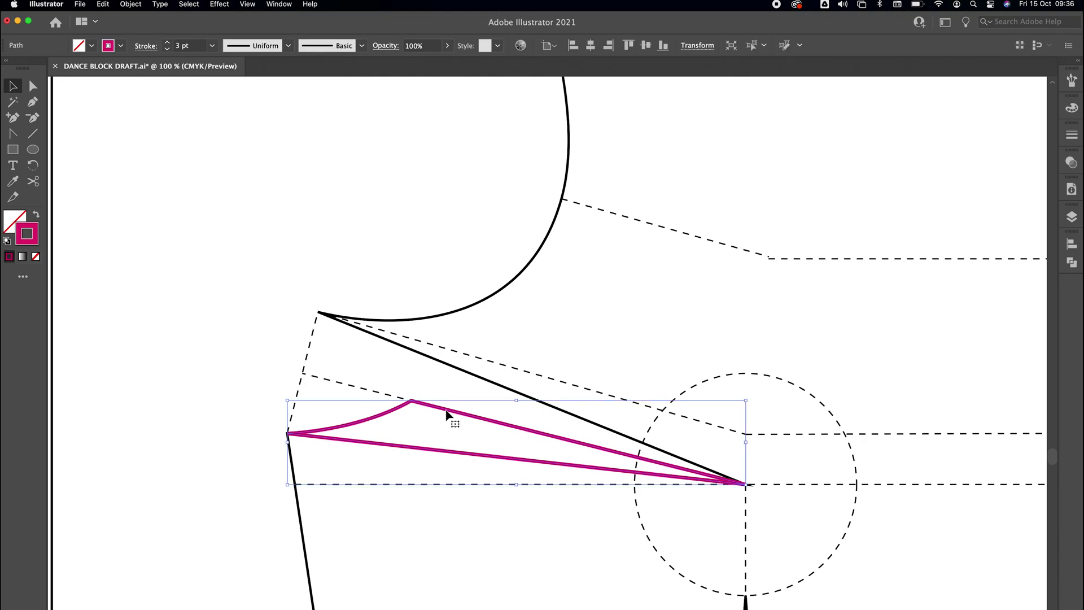
right_click(446, 410)
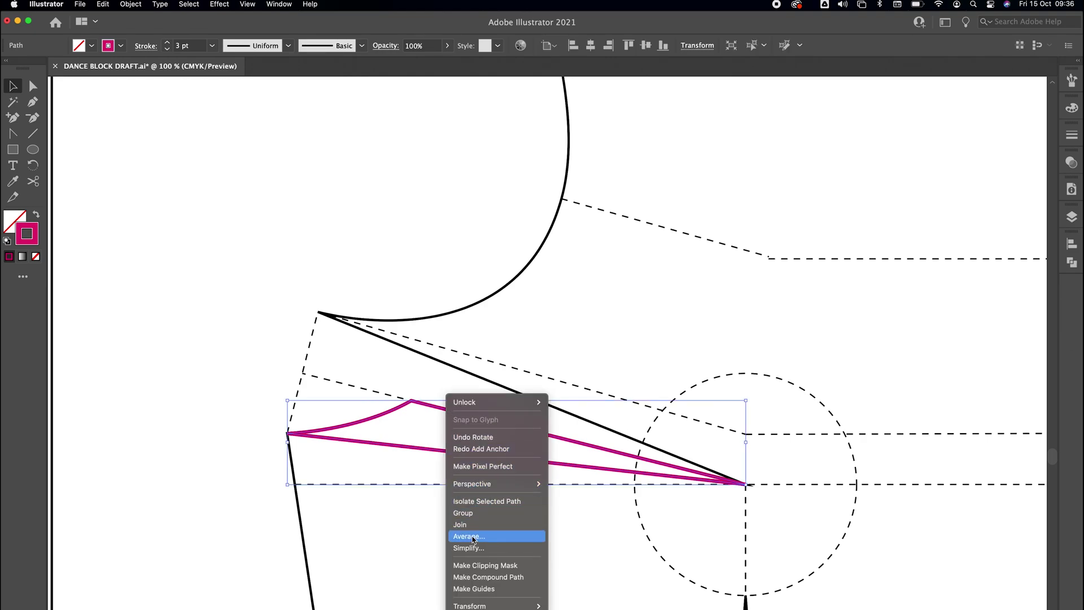
mouse_move(486, 606)
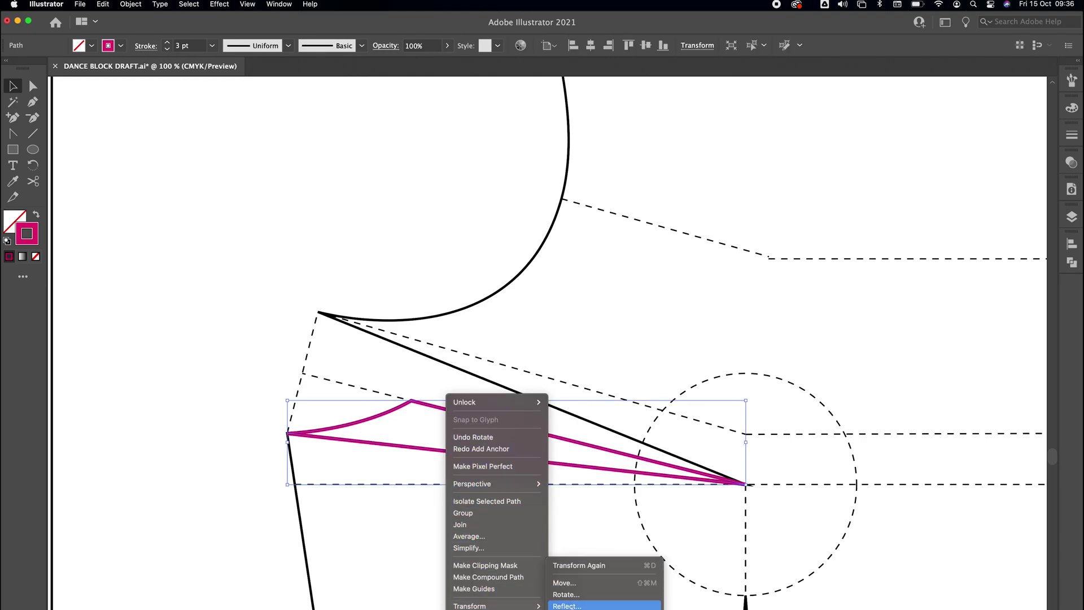
click(569, 605)
click(234, 264)
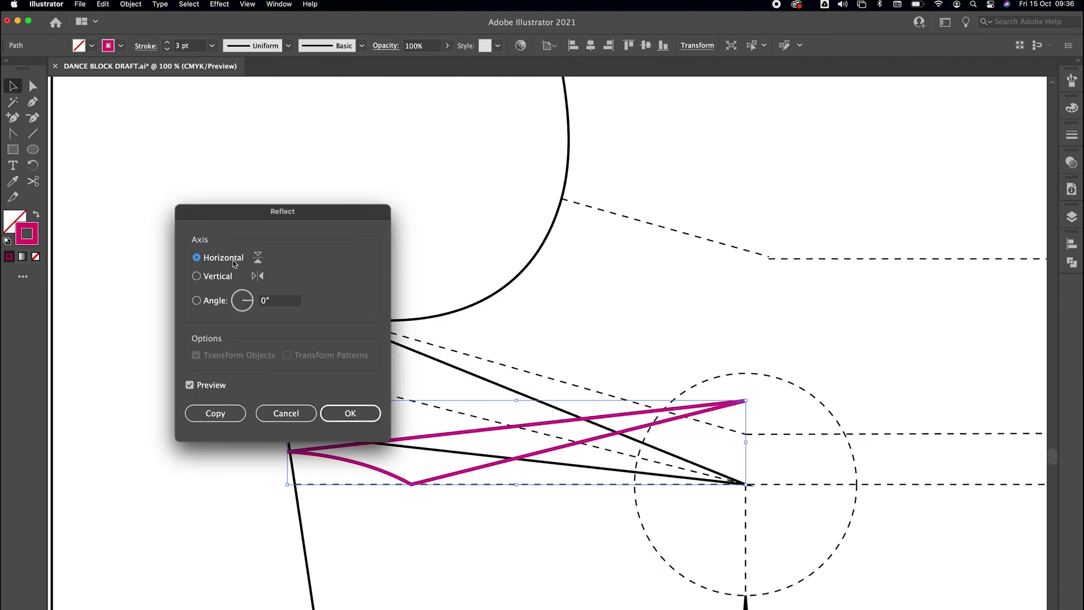
click(215, 412)
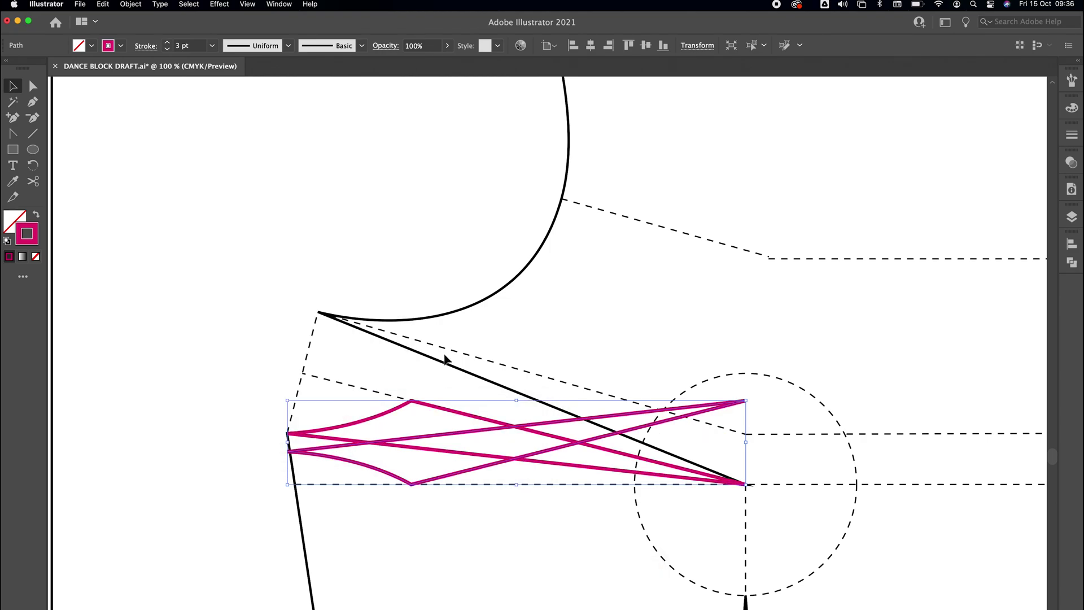
Move the reflected copy's point onto the dart tip and rotate it about the tip up to the upper dart leg.
click(774, 410)
drag(746, 402, 746, 484)
key(r)
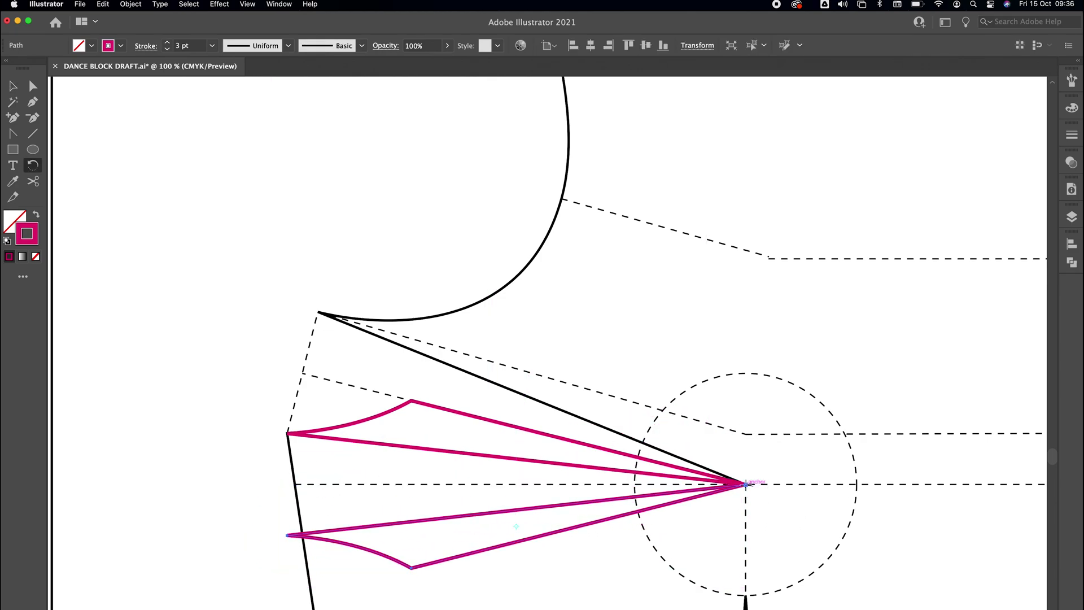
drag(516, 543, 525, 432)
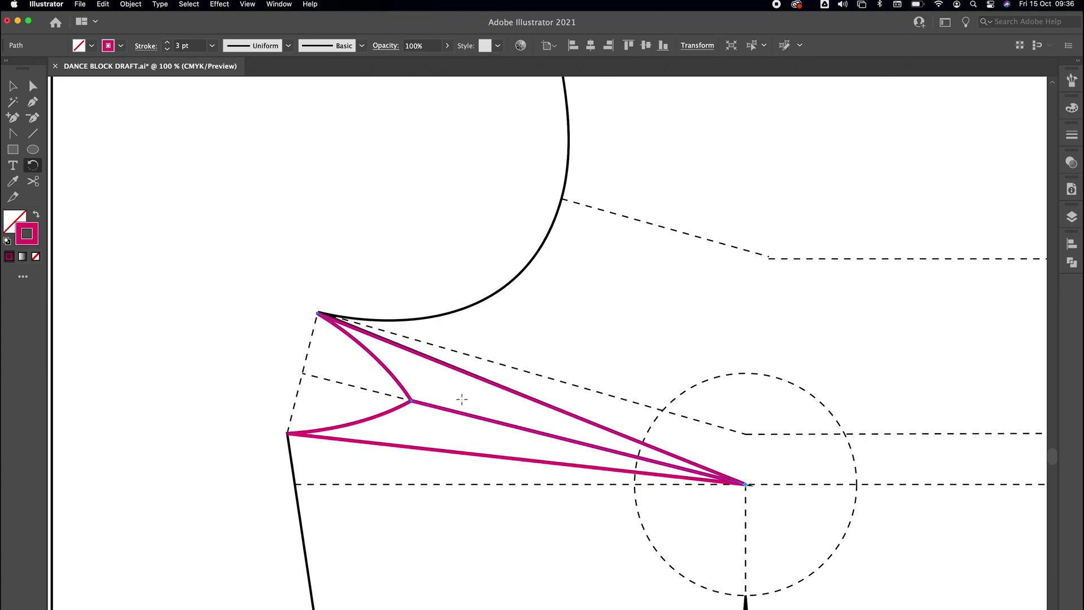
key(a)
click(462, 396)
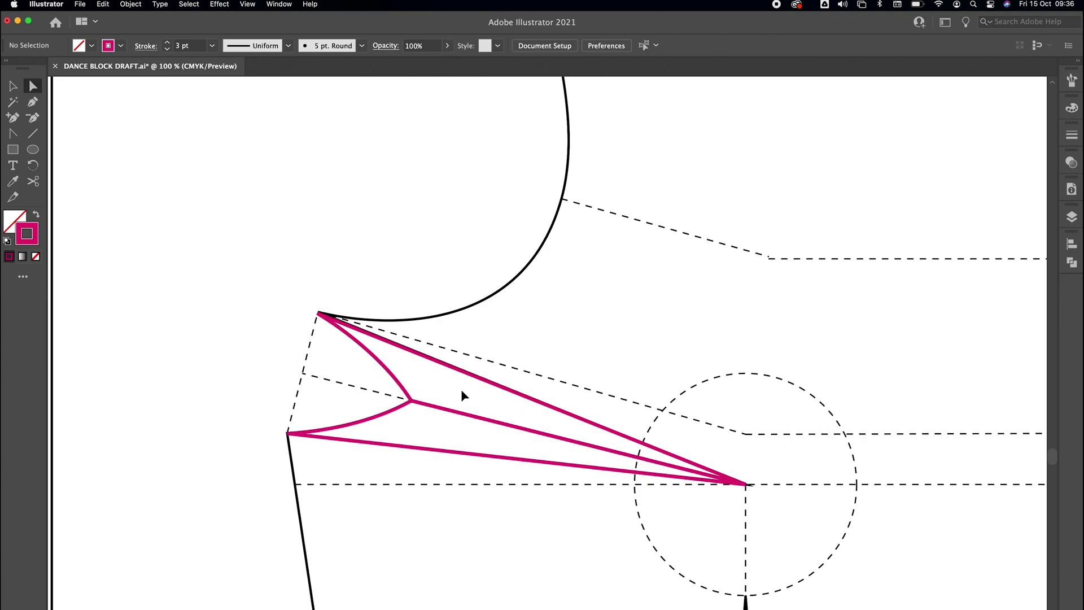
Select both magenta dart pieces and unite them into one shape with Pathfinder.
key(super+minus)
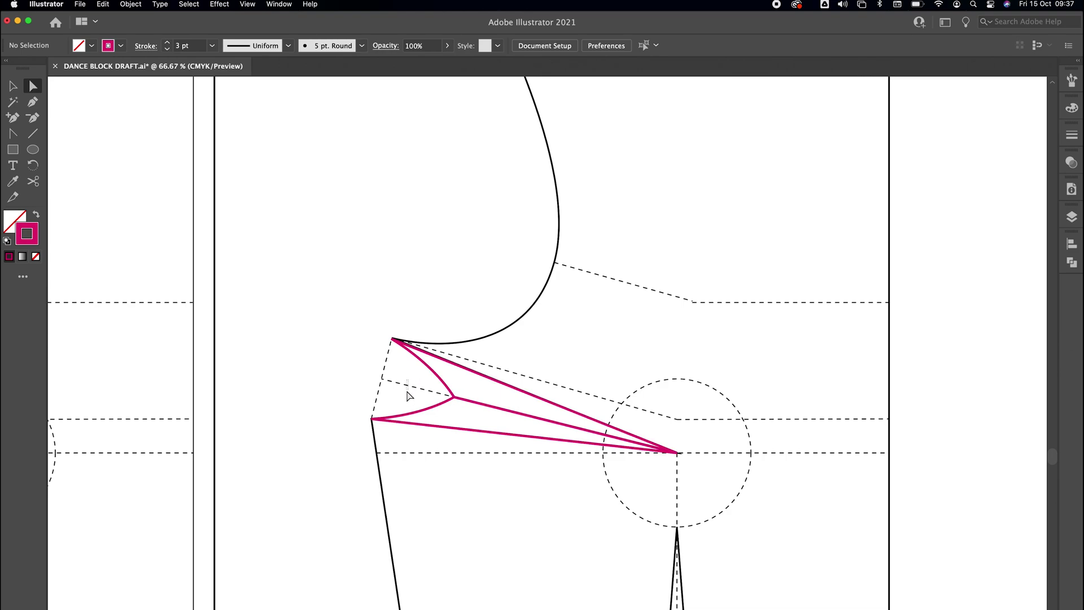
drag(485, 400, 478, 413)
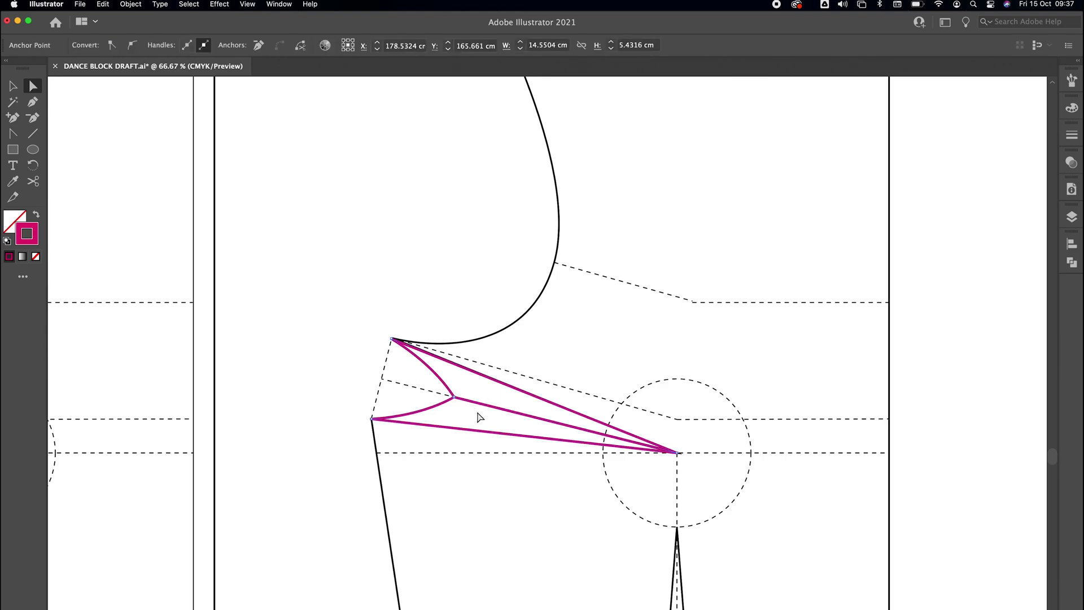
click(1072, 262)
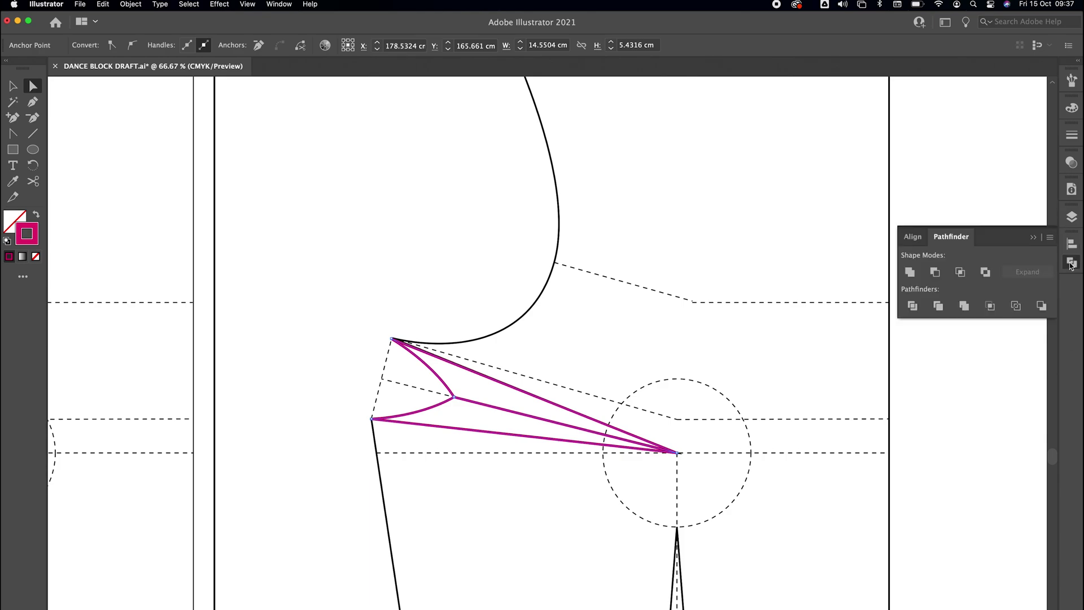
click(909, 273)
click(468, 399)
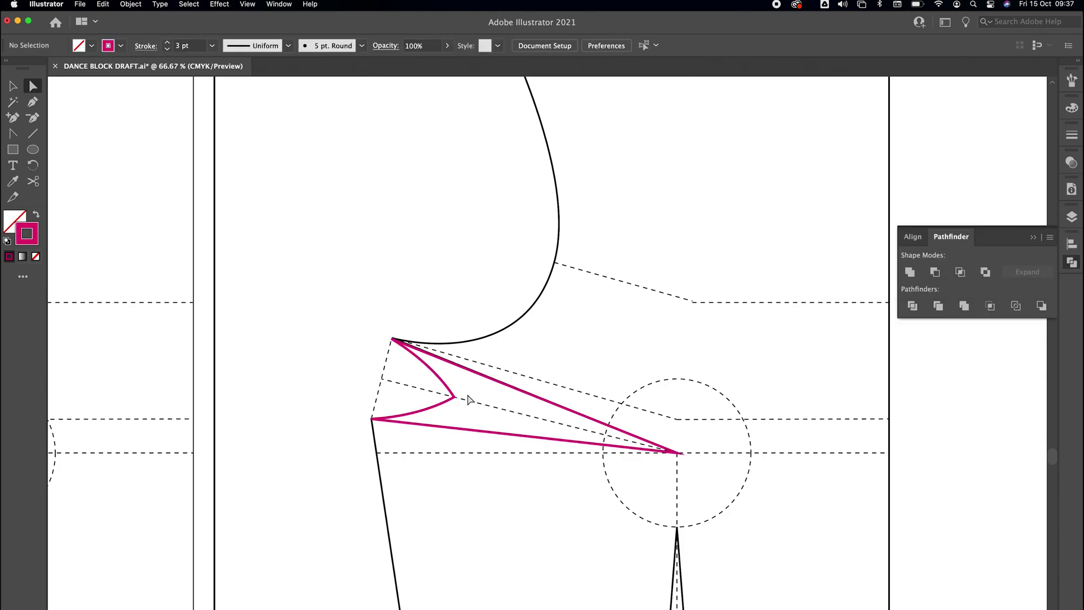
Unlock all objects, then remove the dashed line across the dart opening and shorten the dashed centre line to the magenta shape's inner corner.
key(alt+super+2)
click(551, 340)
click(425, 389)
drag(383, 379, 454, 398)
key(super+j)
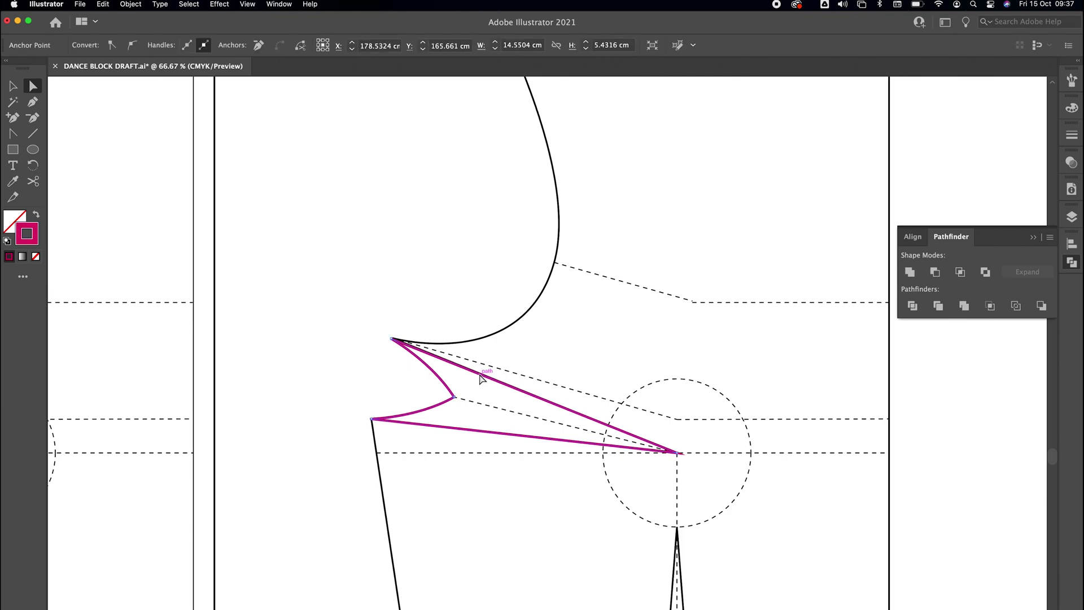
Cut the magenta shape at its two outer corners and delete its straight legs, keeping only the curved dart edge.
key(c)
key(a)
key(c)
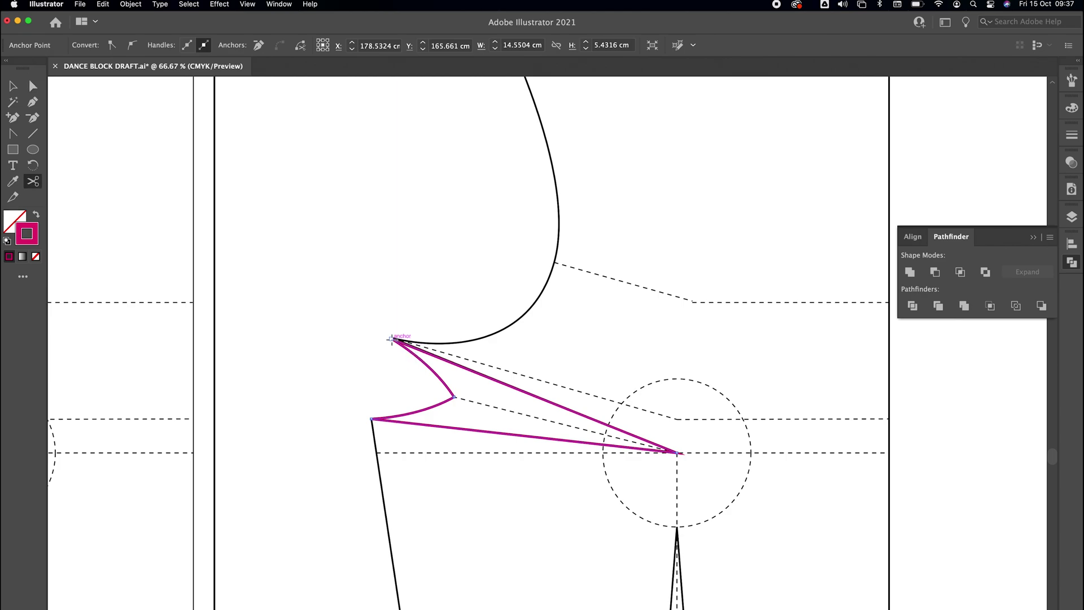
click(390, 339)
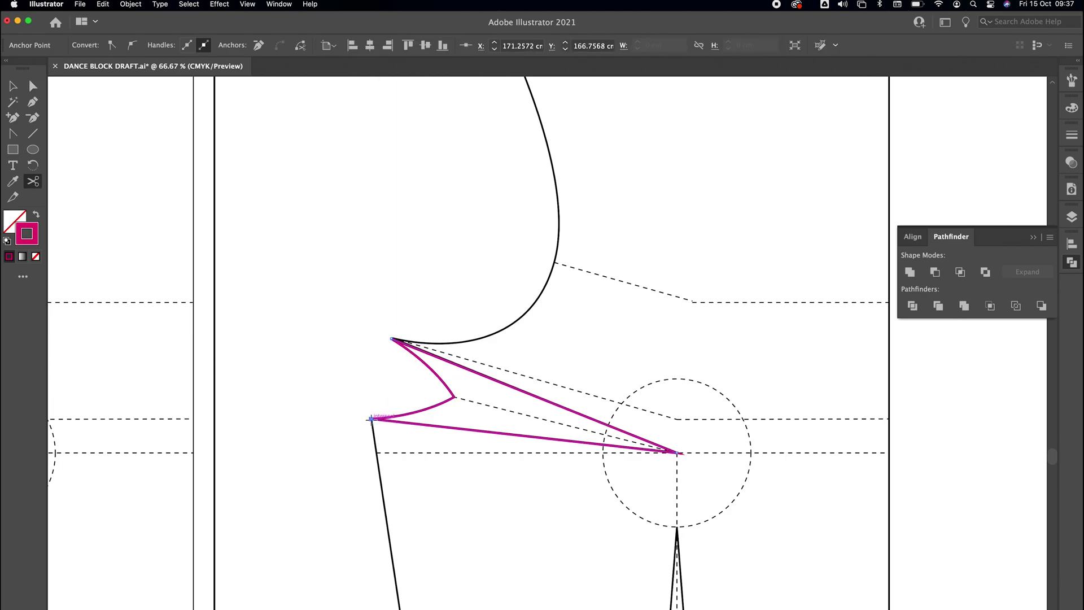
key(a)
click(517, 362)
click(509, 387)
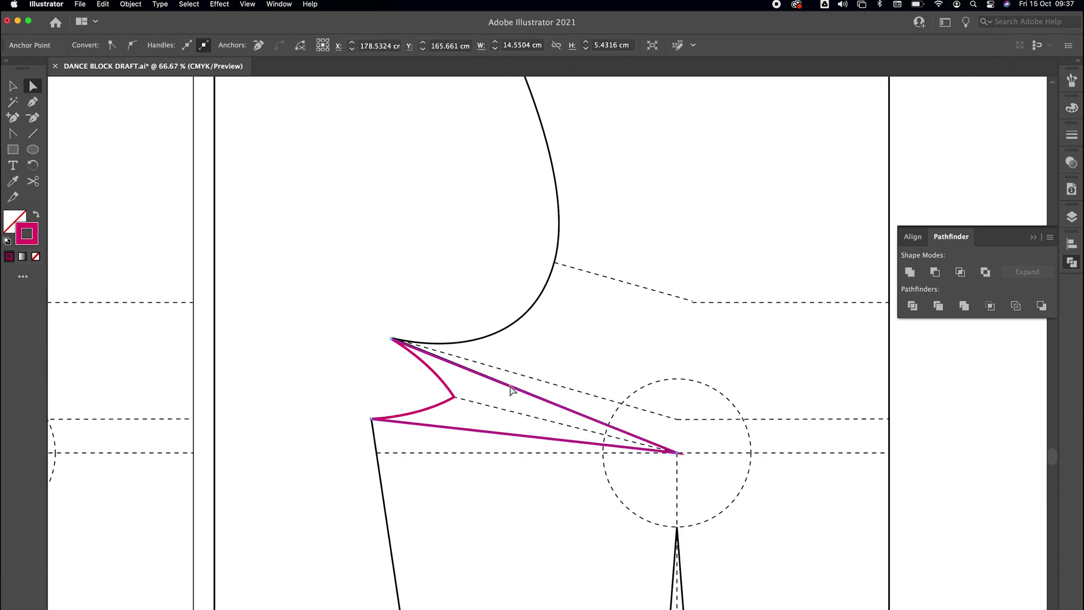
click(489, 398)
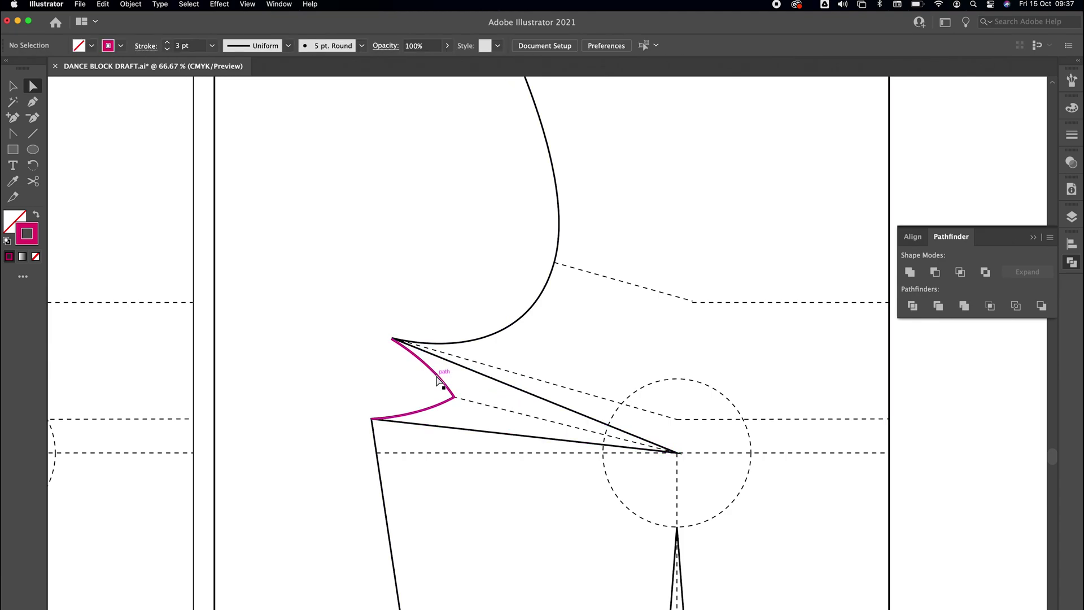
Cut the black bodice outline at the outer ends of both dart legs.
click(464, 369)
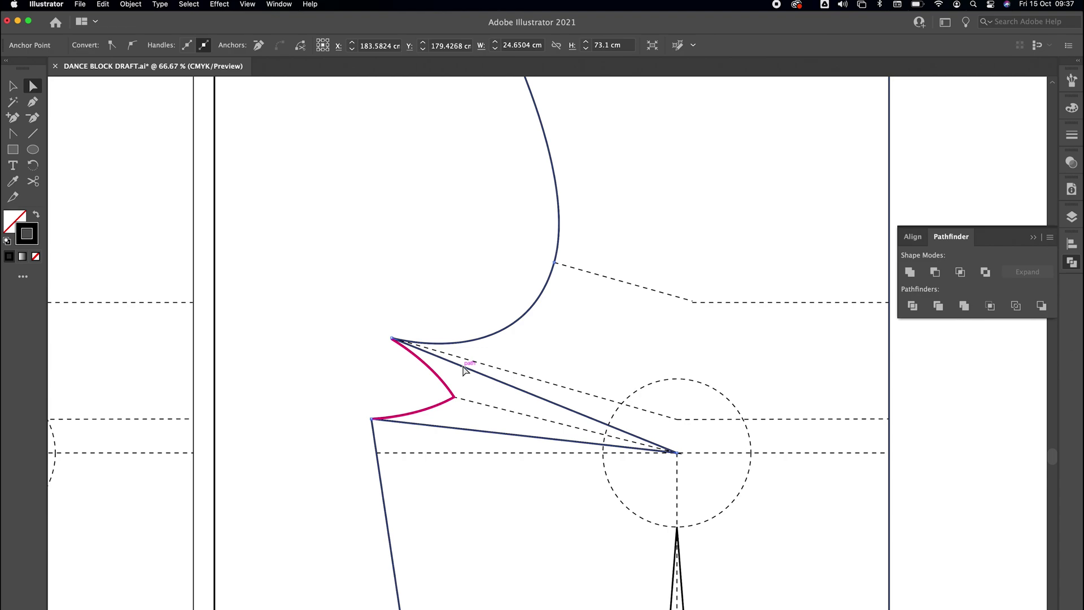
click(463, 381)
click(465, 368)
key(c)
click(393, 338)
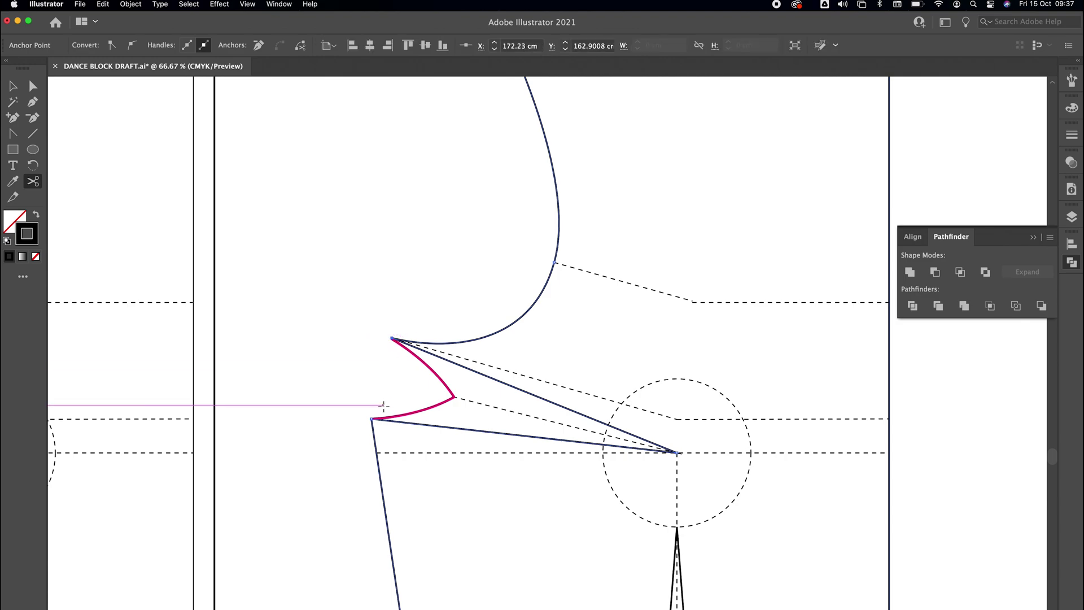
click(372, 419)
click(33, 94)
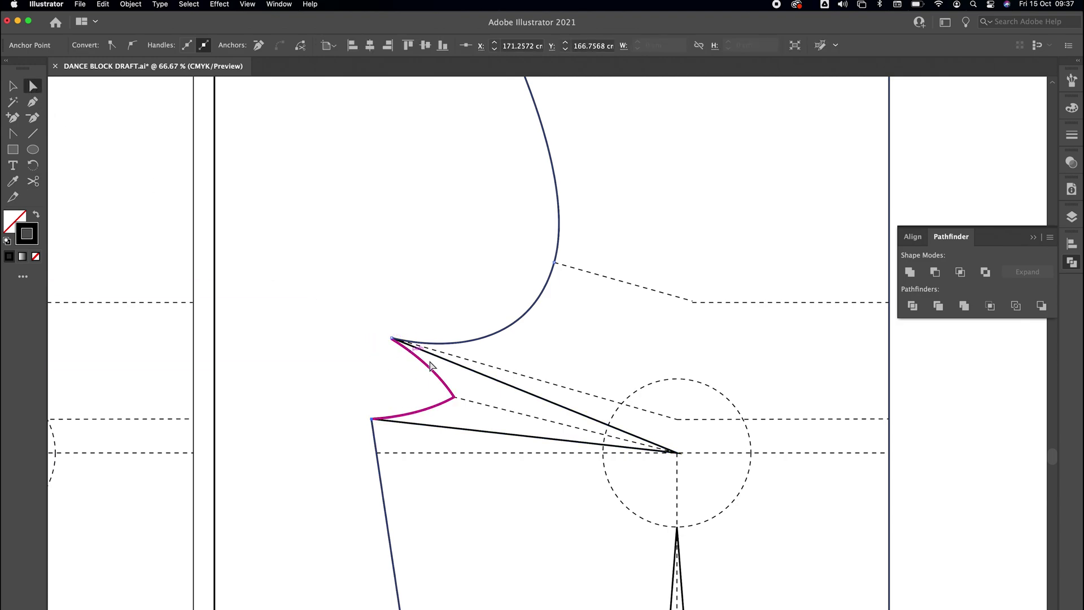
Give the separated dart legs a 1 pt dashed stroke with 30 pt dashes and 10 pt gaps.
click(476, 372)
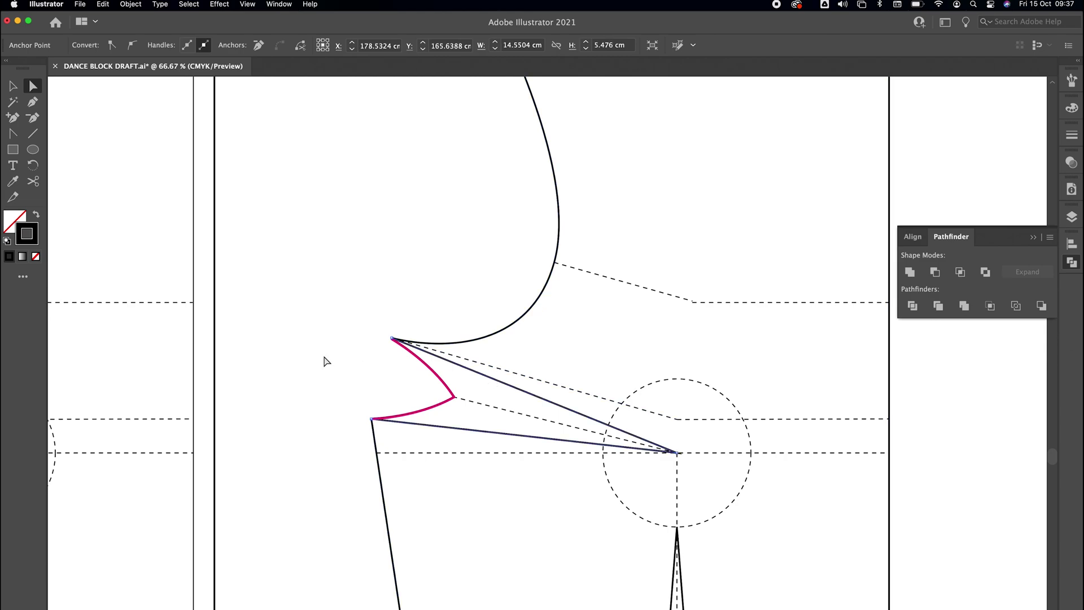
click(1071, 134)
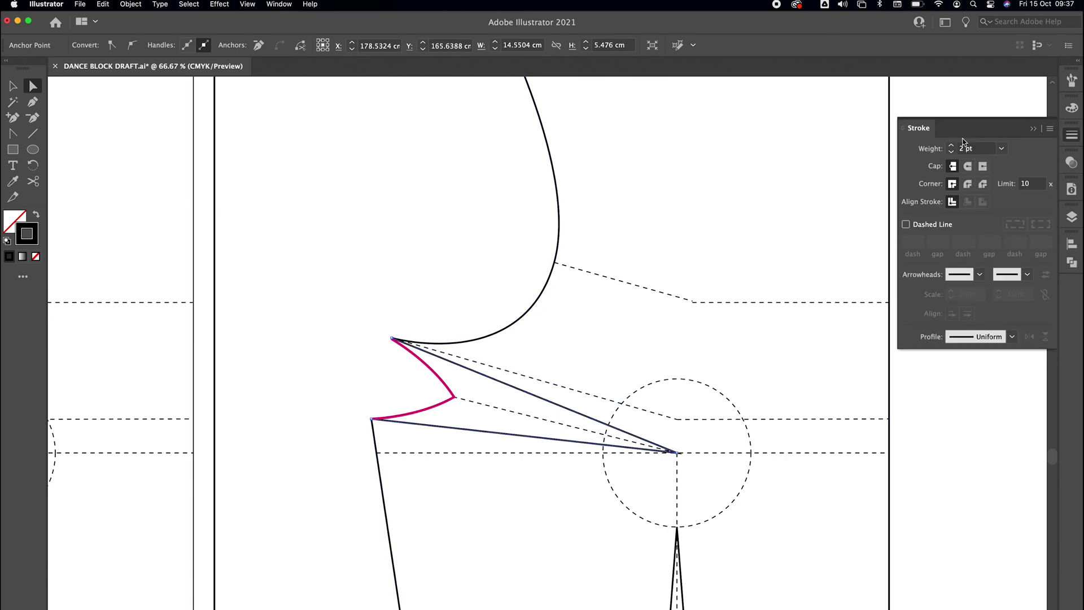
click(952, 152)
click(913, 224)
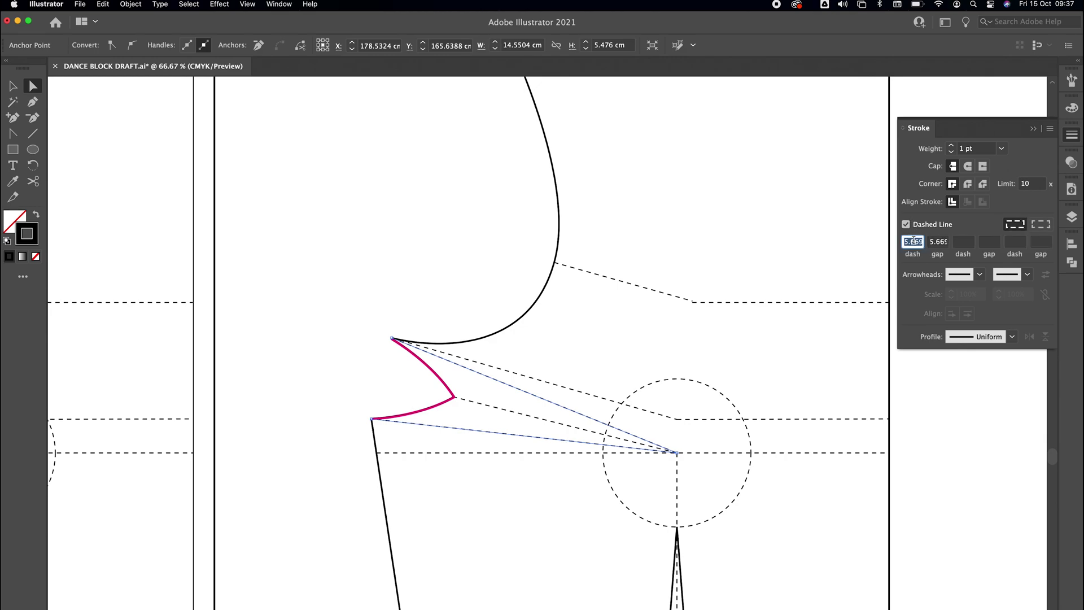
text(20)
key(Tab)
text(10)
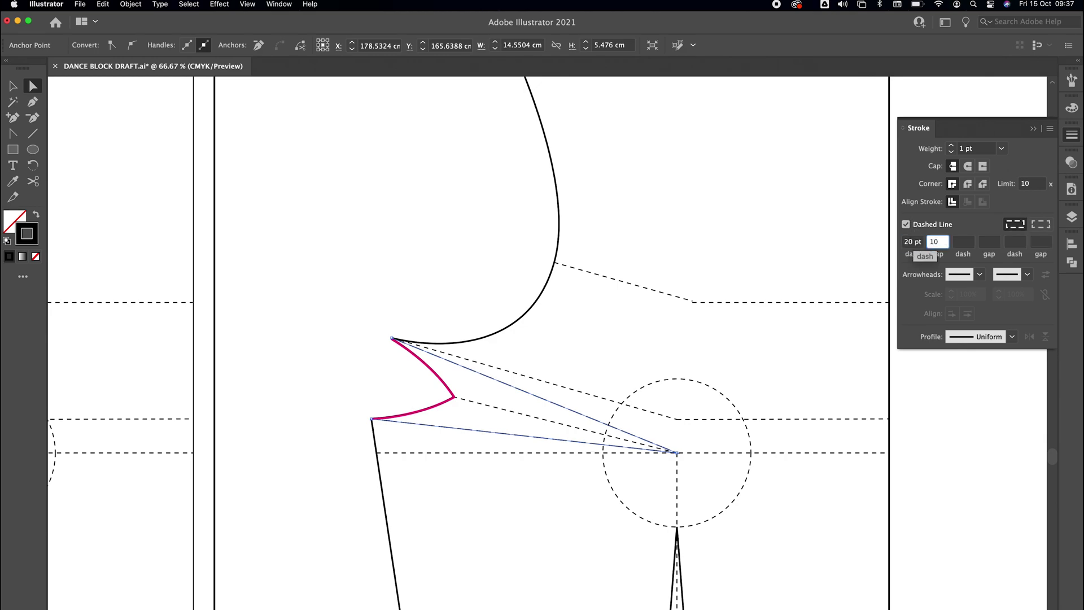
double_click(909, 243)
key(Return)
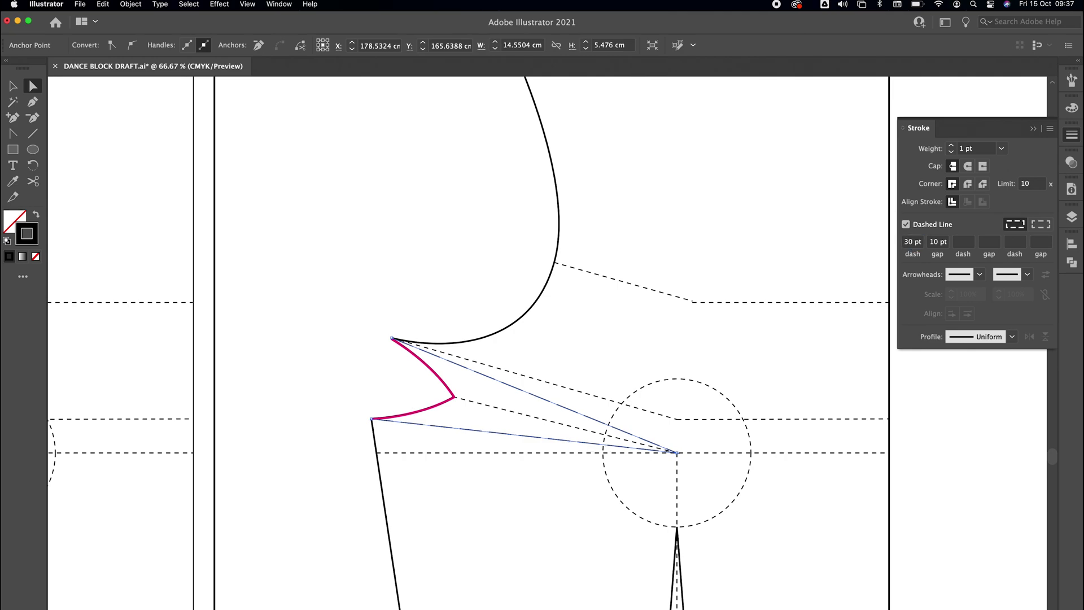
click(623, 361)
Select the end points of the armhole and the magenta dart edge where they meet and average their positions.
click(477, 343)
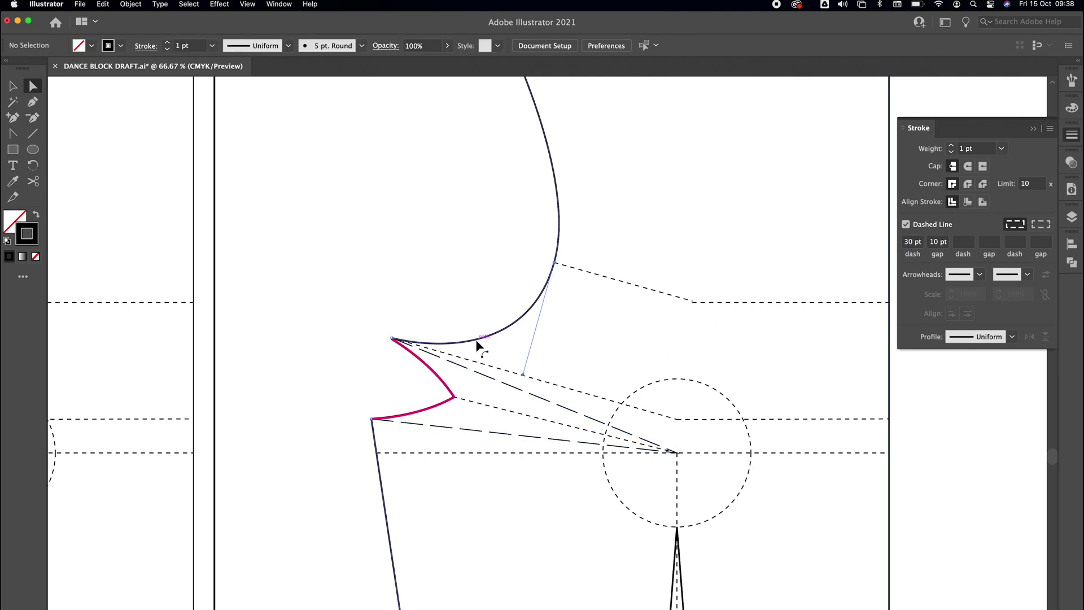
click(487, 351)
click(482, 339)
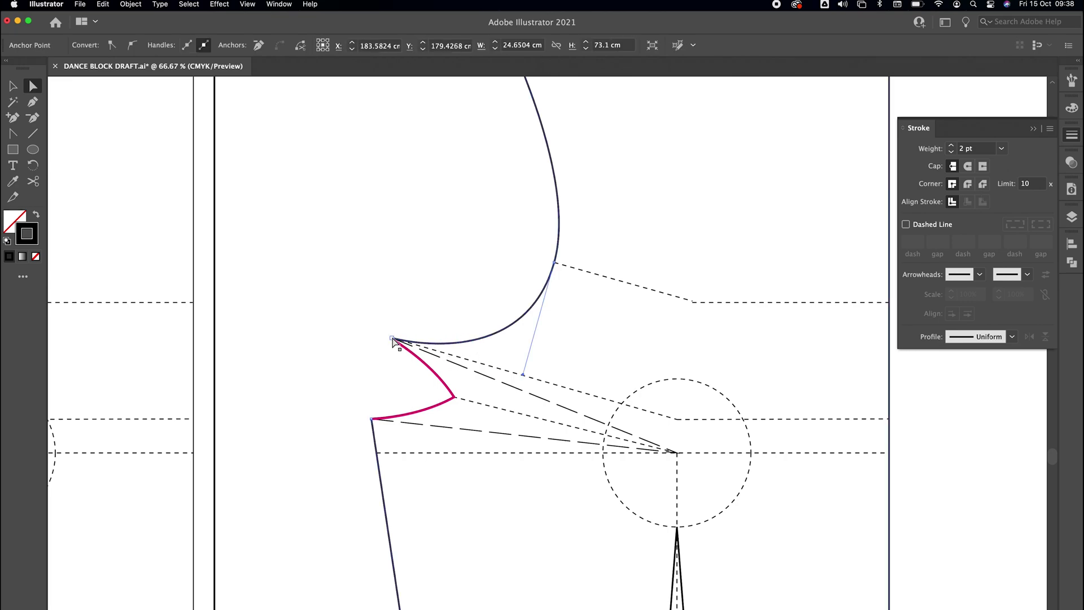
click(393, 340)
shift+click(419, 362)
shift+click(396, 340)
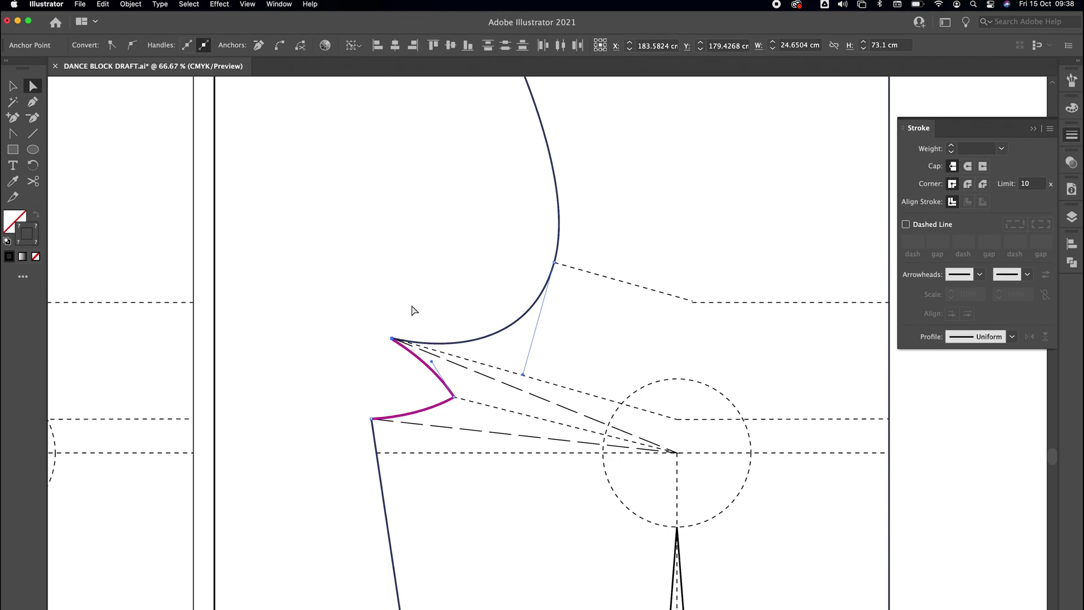
right_click(413, 310)
click(445, 405)
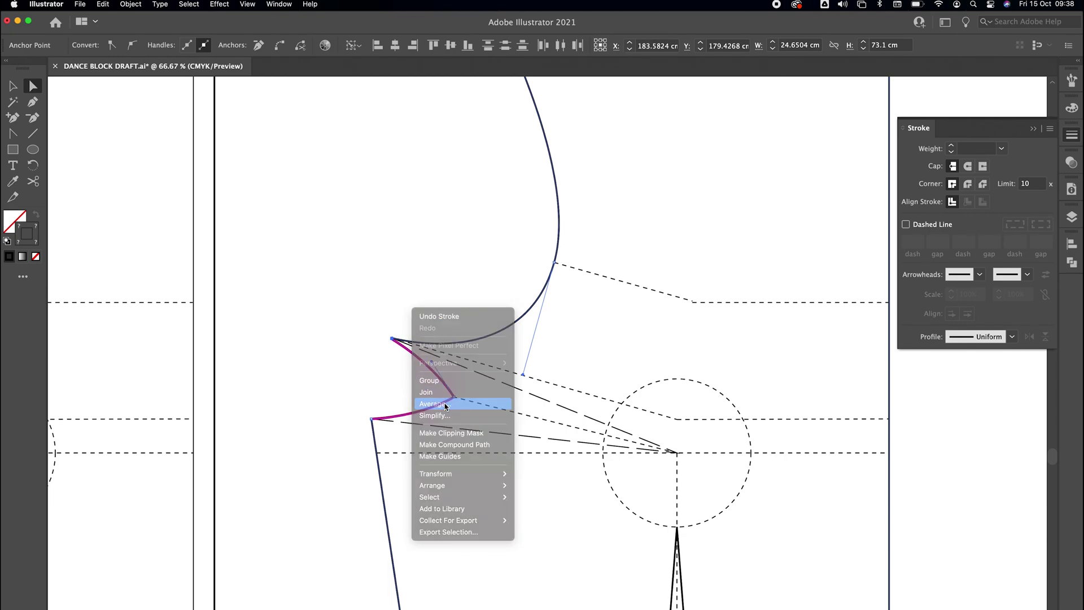
click(373, 378)
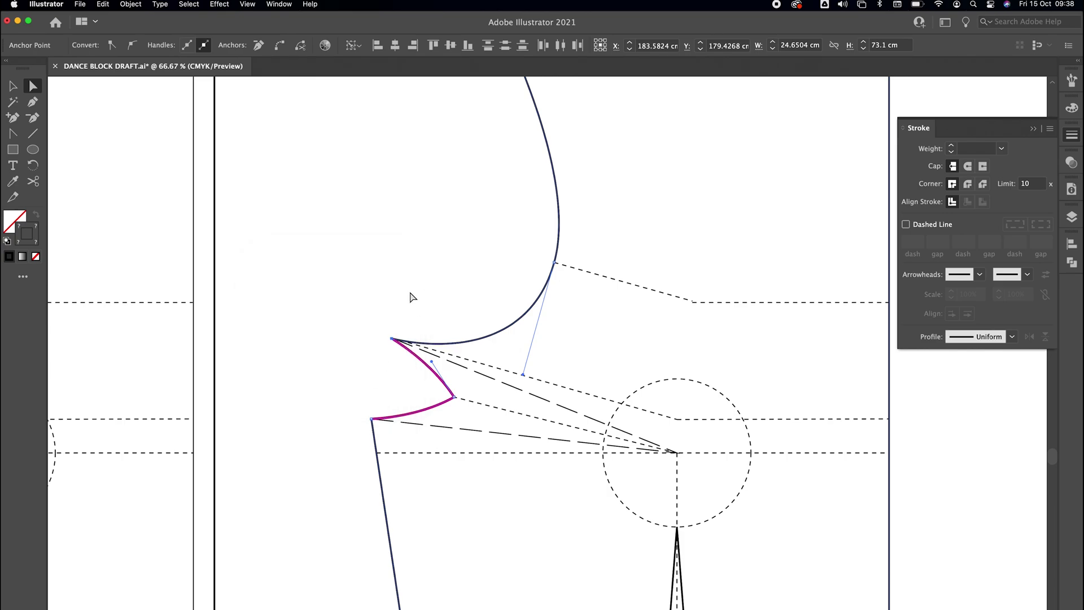
Join the averaged end points and unite the bodice outline with the curved dart edge.
right_click(413, 297)
click(429, 377)
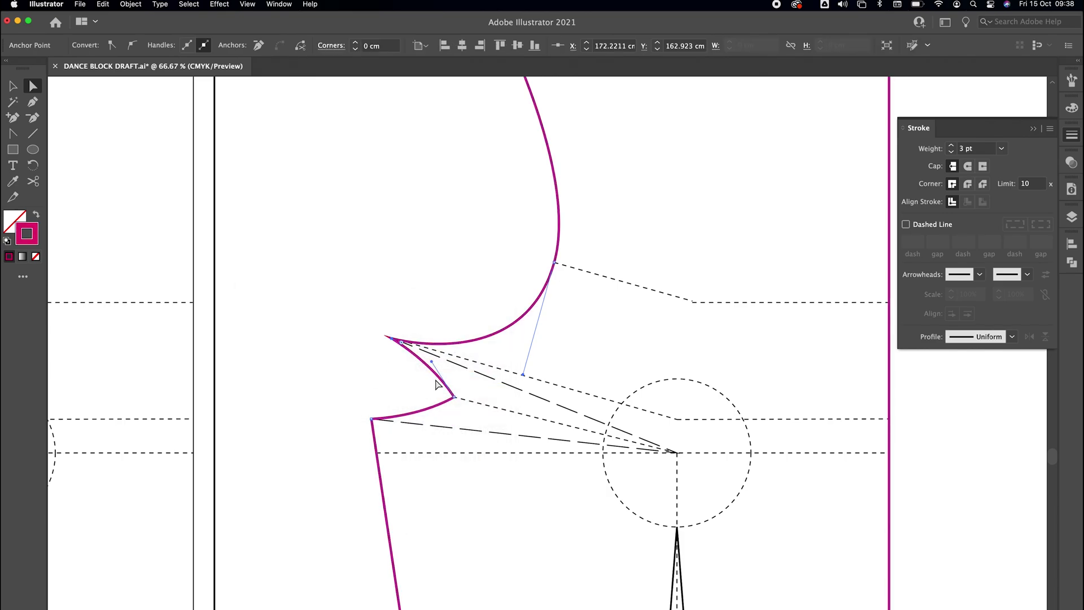
click(1072, 264)
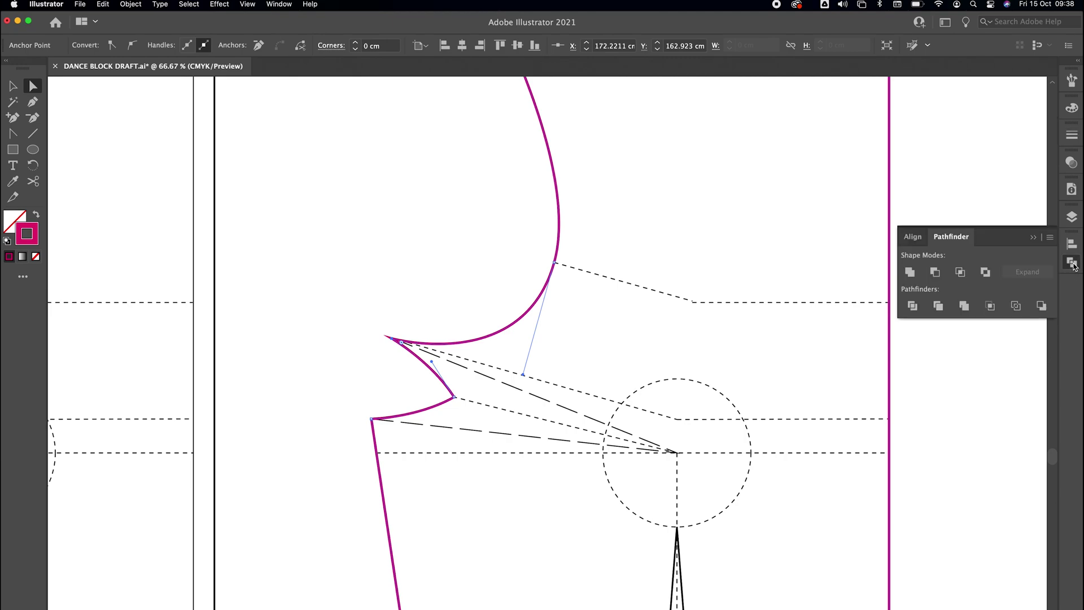
click(910, 273)
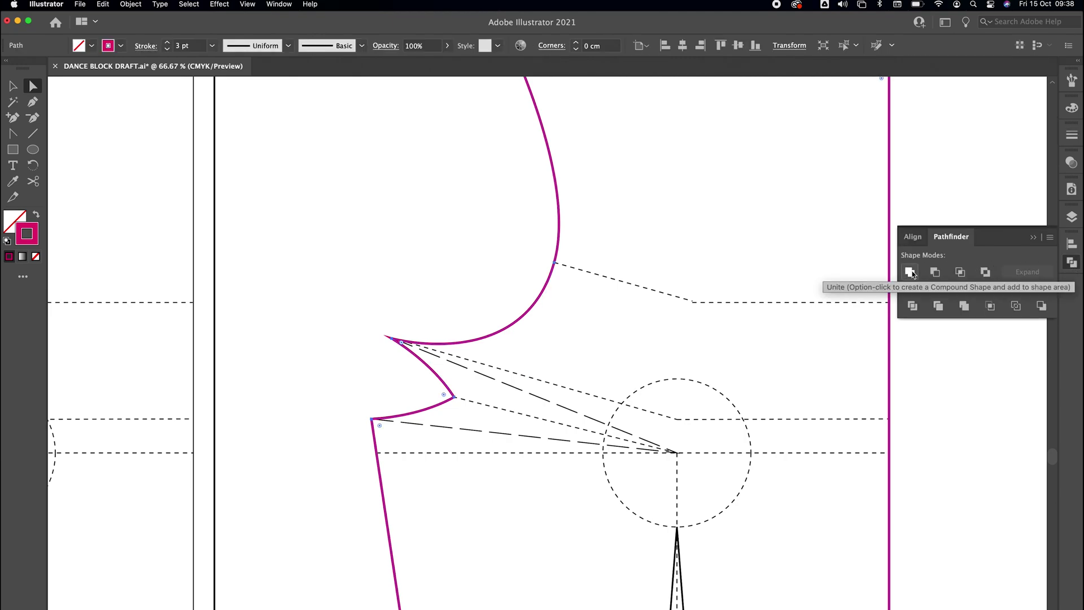
click(617, 337)
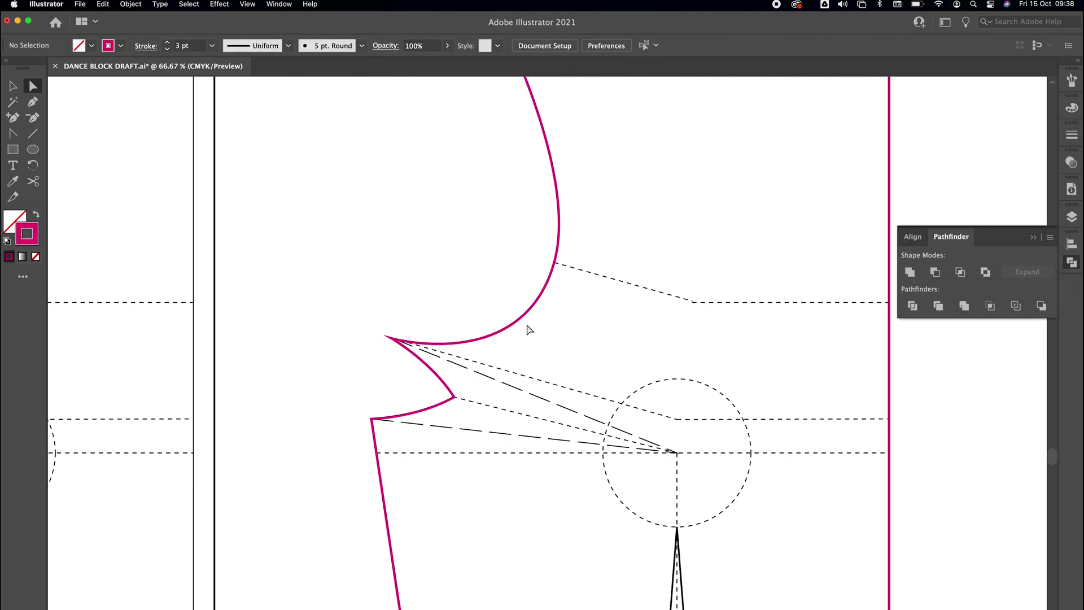
Change the united bodice outline's stroke colour from magenta to black (020202).
click(520, 320)
double_click(26, 233)
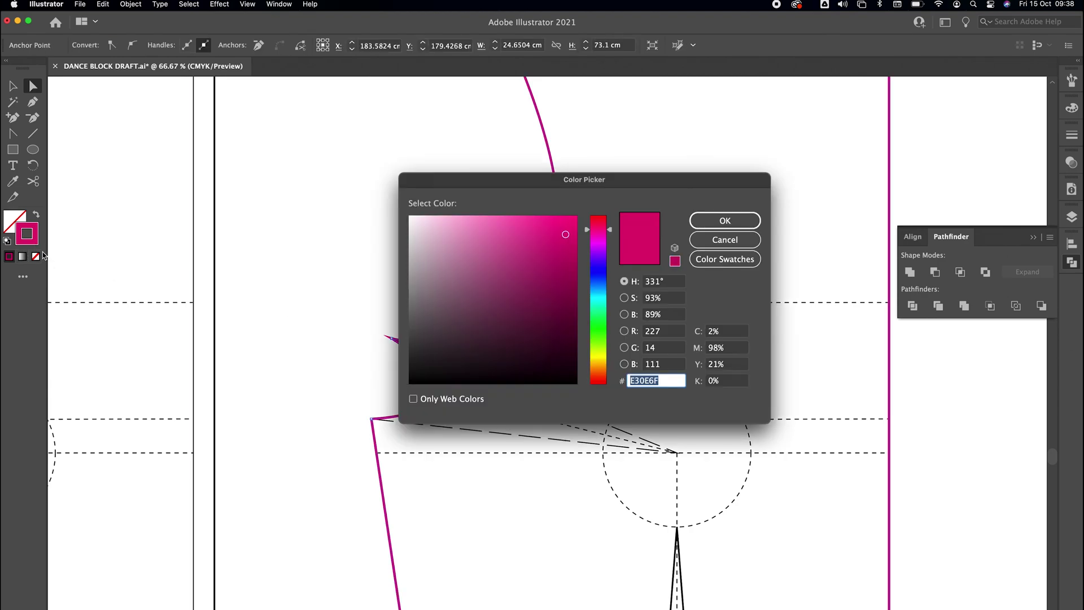
click(410, 382)
click(713, 220)
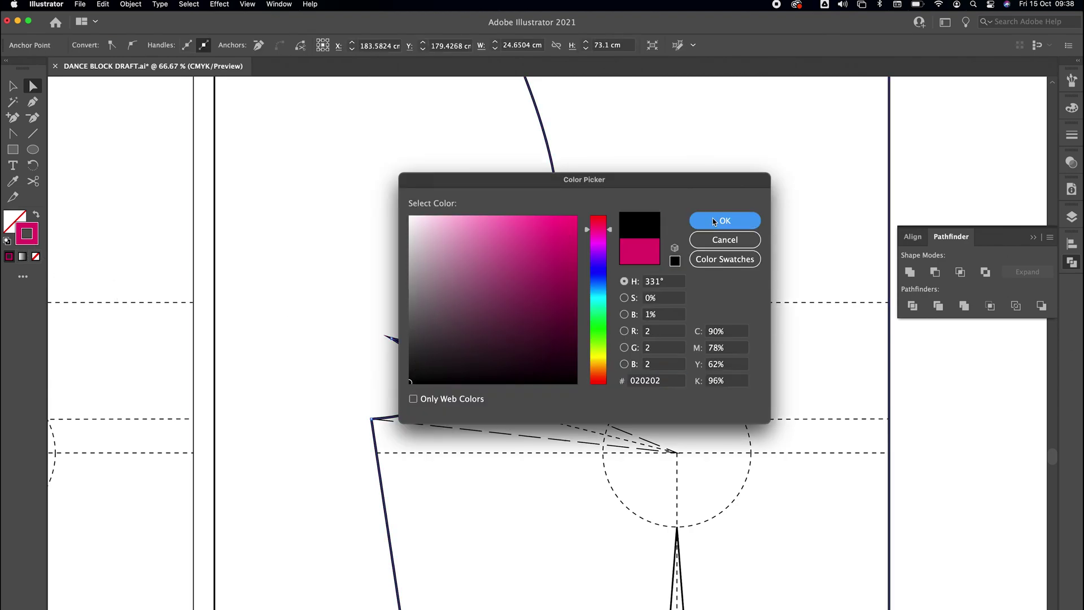
click(441, 290)
Offset the bodice outline outward by 1 cm with mitred joins and a miter limit of 4 as seam allowance.
key(super+minus)
key(super+minus)
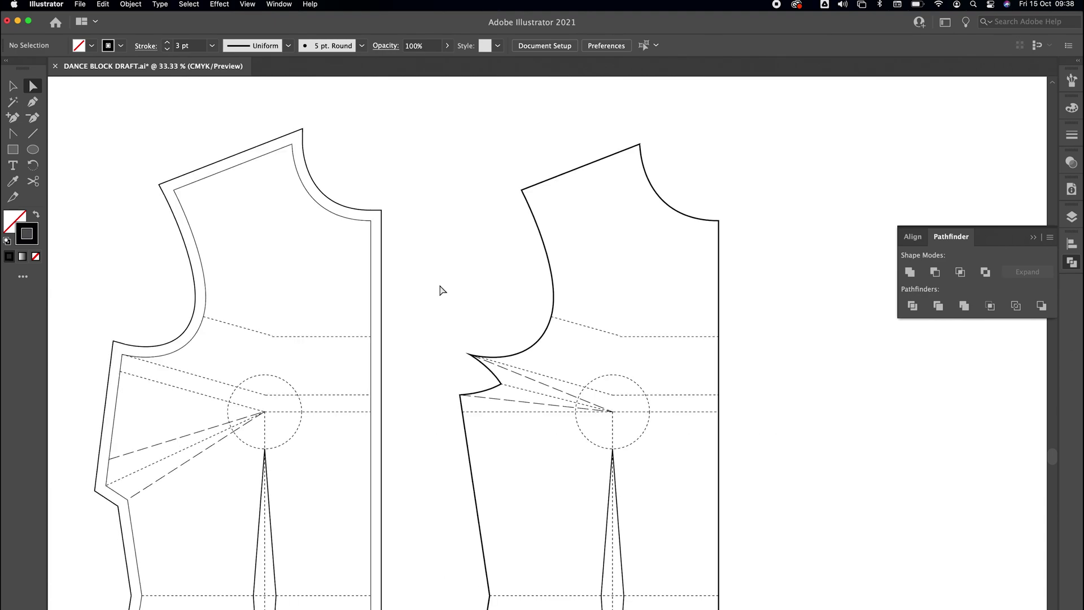
drag(491, 274, 520, 252)
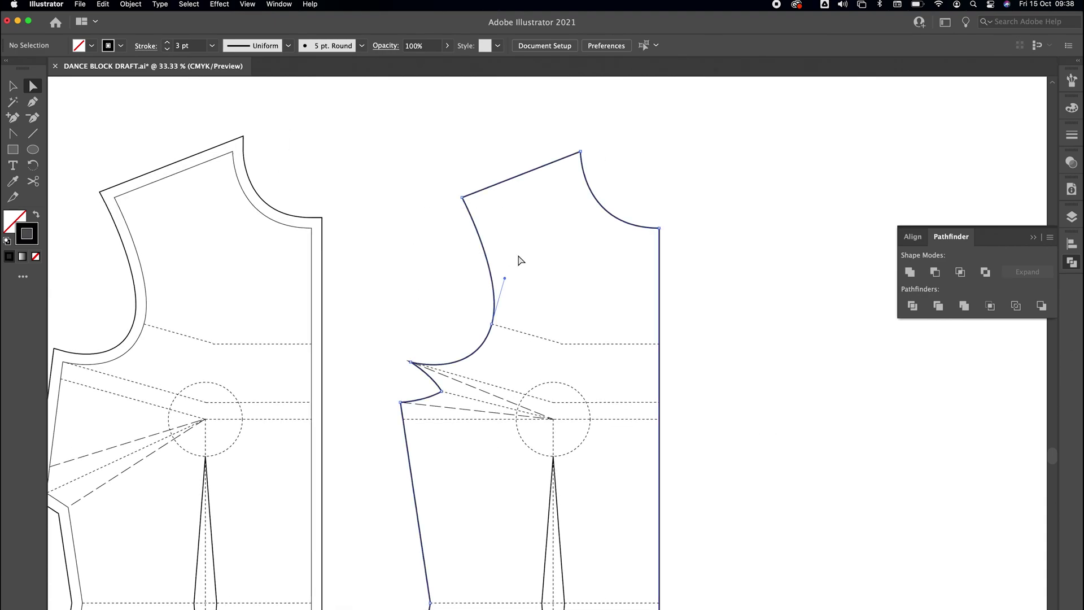
click(131, 5)
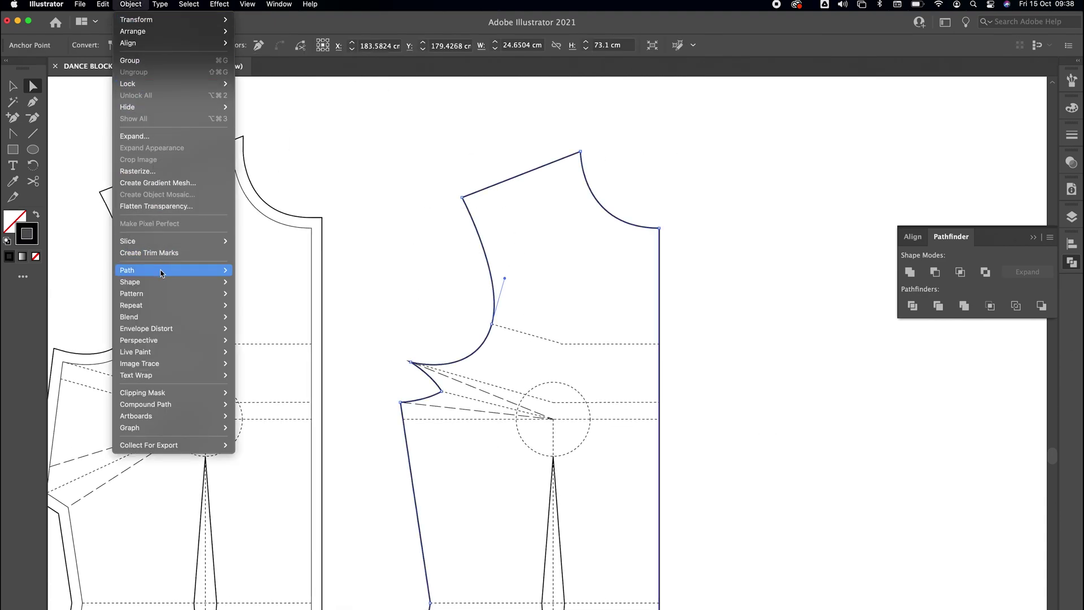
mouse_move(163, 271)
click(292, 311)
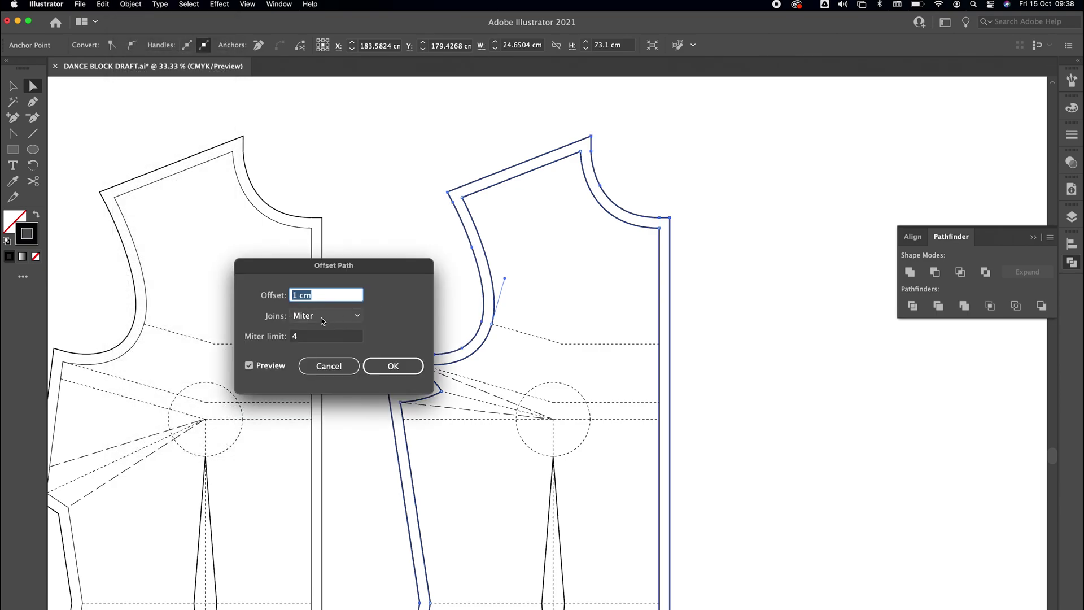
click(391, 368)
Match the inner bodice outline to the neighbouring bodice's thin inner line with a 1 pt stroke.
click(441, 349)
click(459, 362)
click(13, 181)
click(233, 169)
click(33, 86)
click(430, 175)
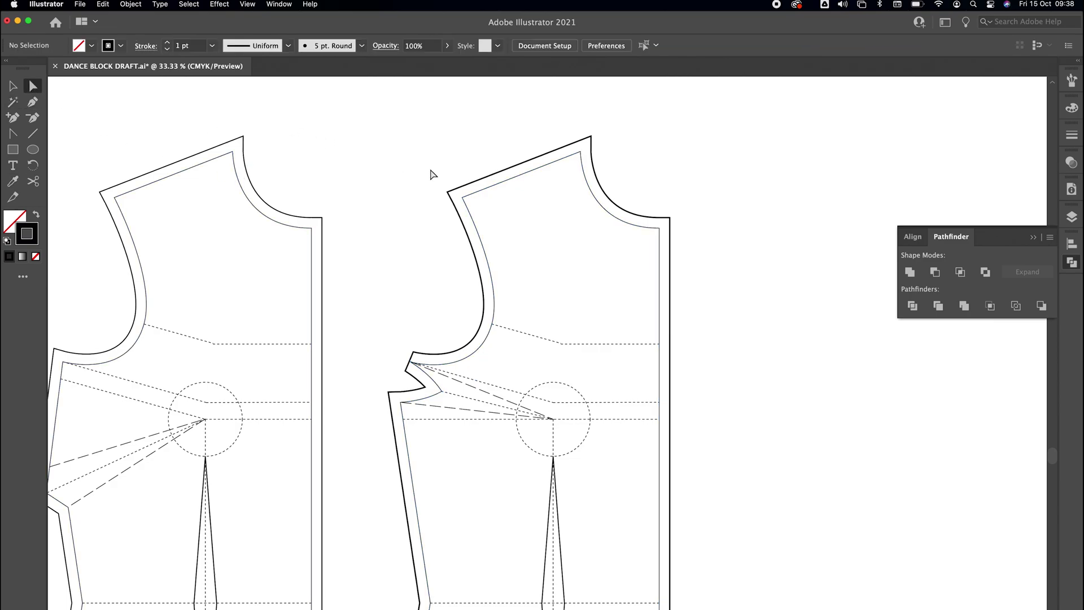
Match the seam allowance outline to the neighbouring bodice's outer outline with a 2 pt stroke.
click(463, 192)
click(12, 181)
click(251, 179)
key(a)
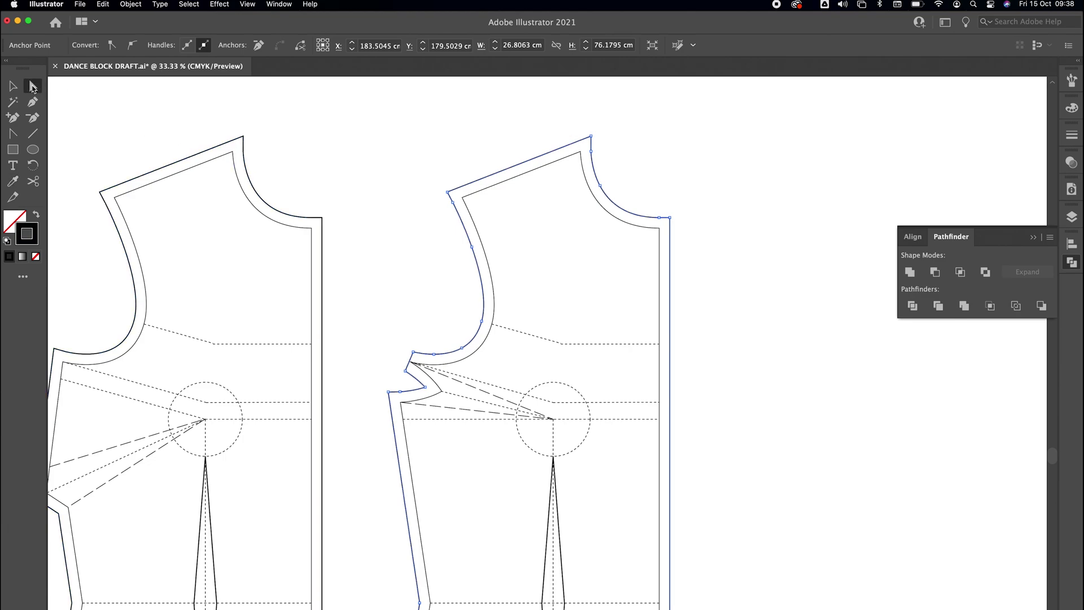
click(401, 281)
Draw a straight line along the clipped edge of the seam allowance at the underarm dart point.
key(super+equal)
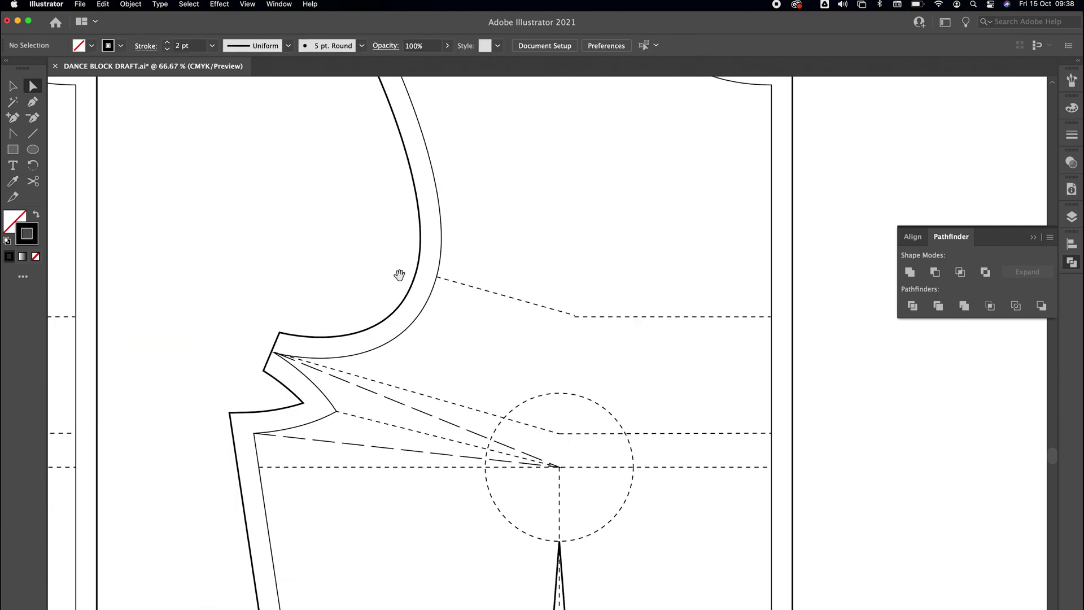
drag(399, 273, 452, 235)
key(super+equal)
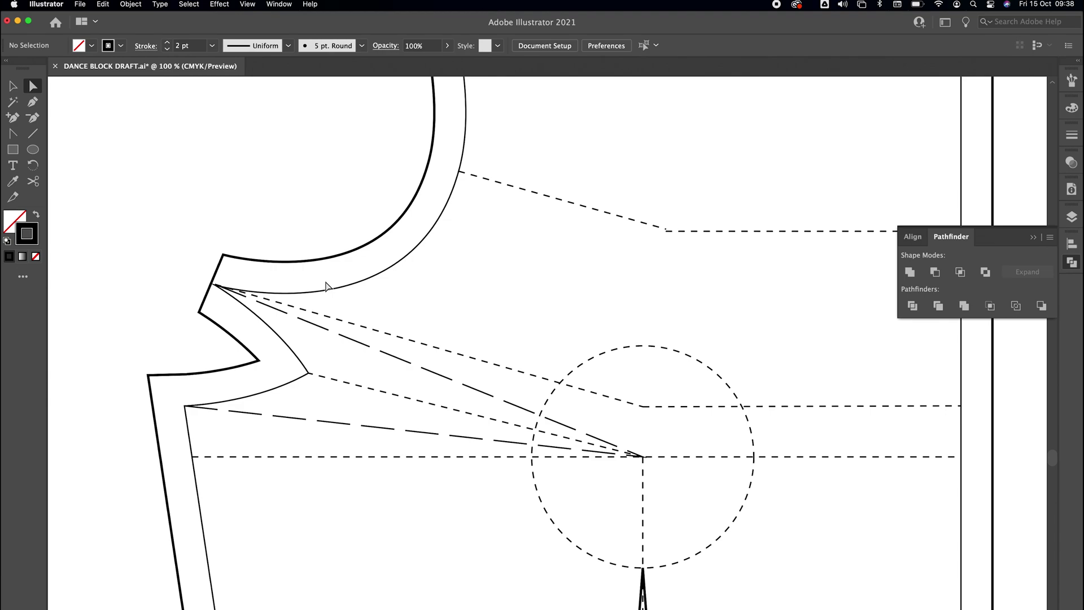
drag(331, 308, 471, 404)
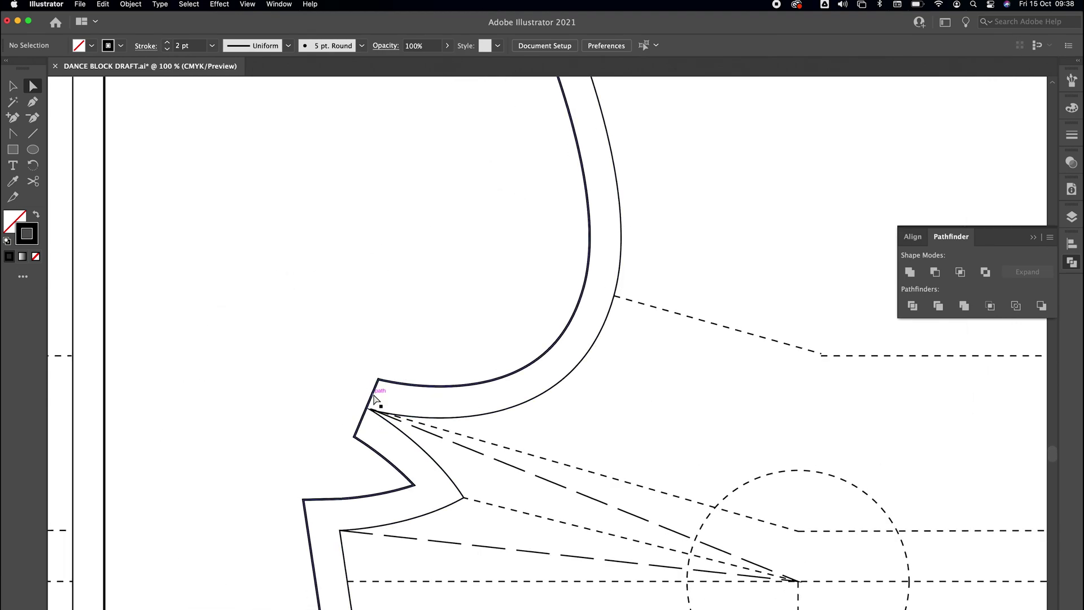
click(33, 134)
drag(377, 377, 354, 436)
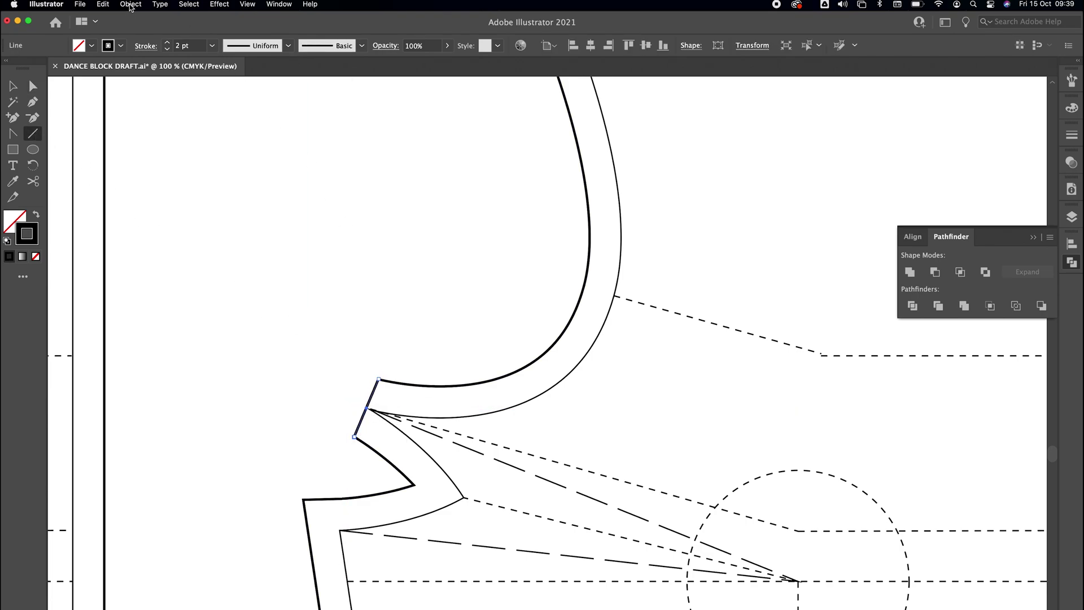
Offset the short underarm line by 1 cm with mitred joins to form a rectangle around it.
click(130, 7)
mouse_move(148, 271)
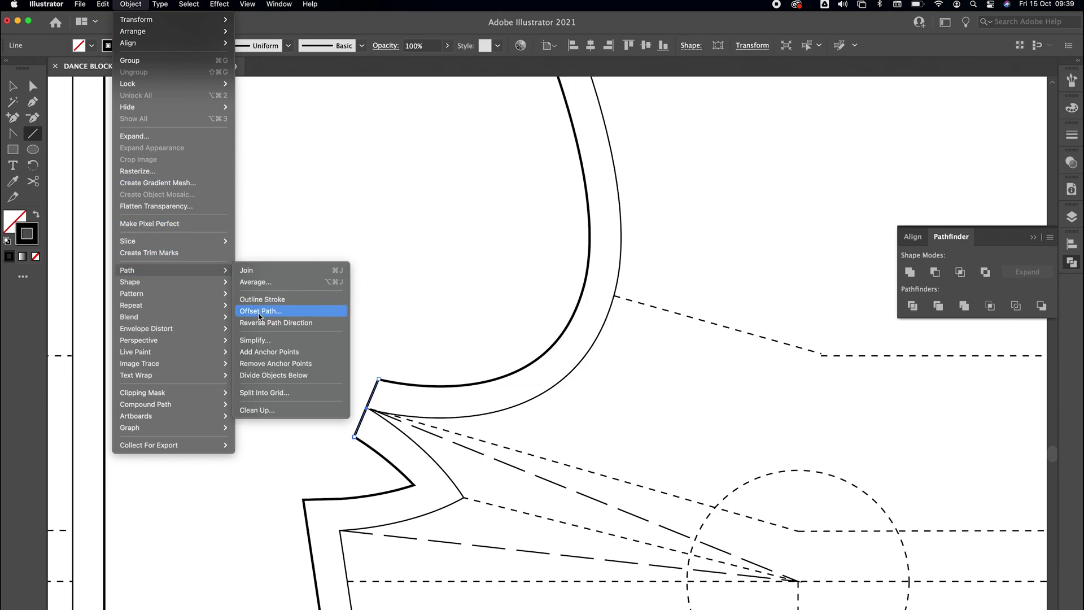
click(260, 311)
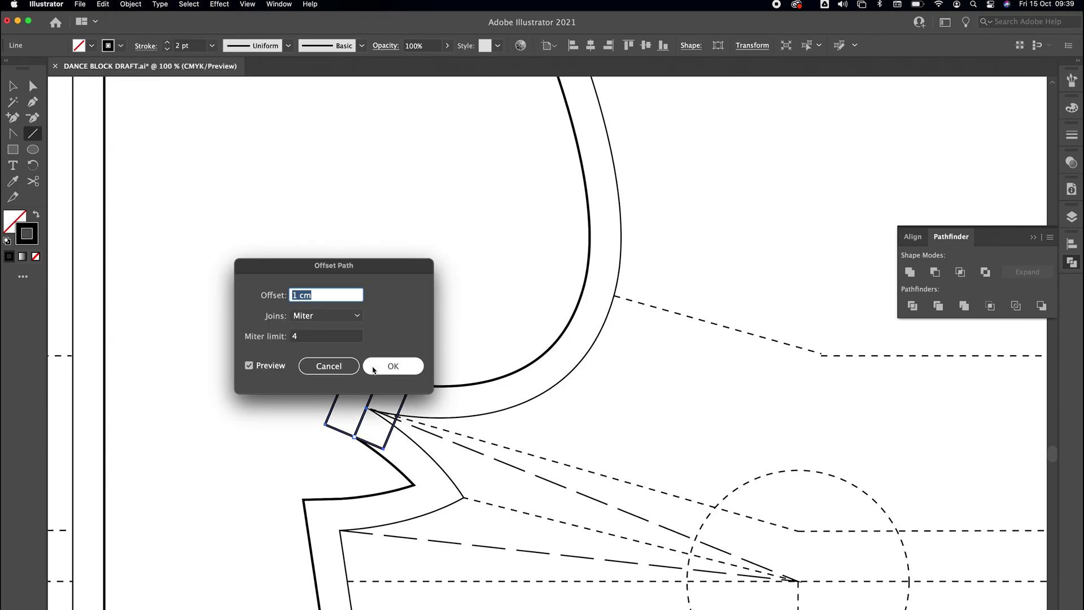
click(375, 366)
click(32, 86)
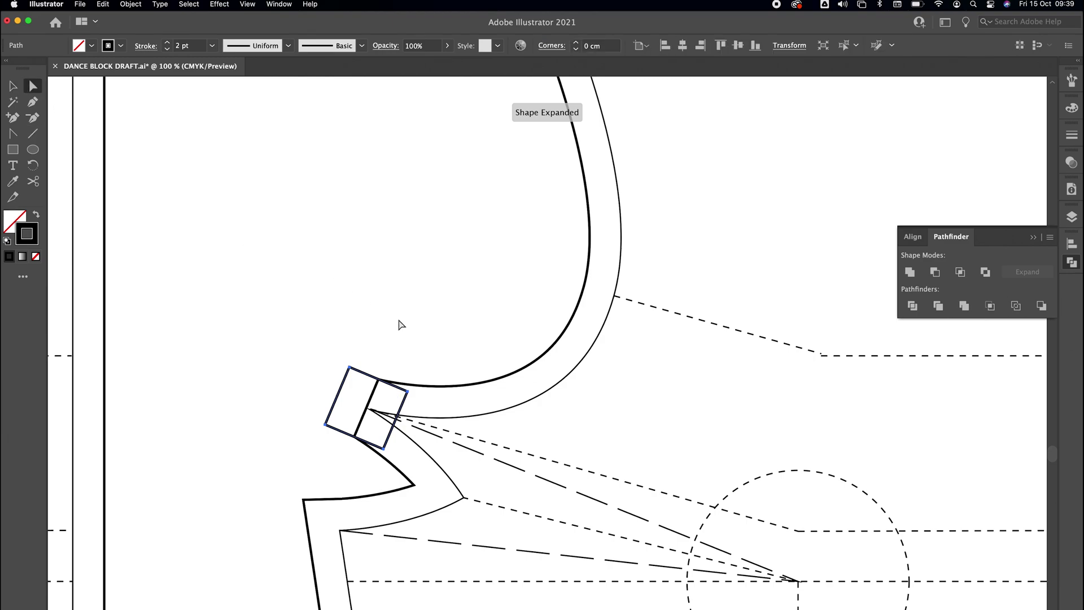
click(399, 322)
Cut the offset rectangle at both ends of the short line and delete its inner half.
key(super+equal)
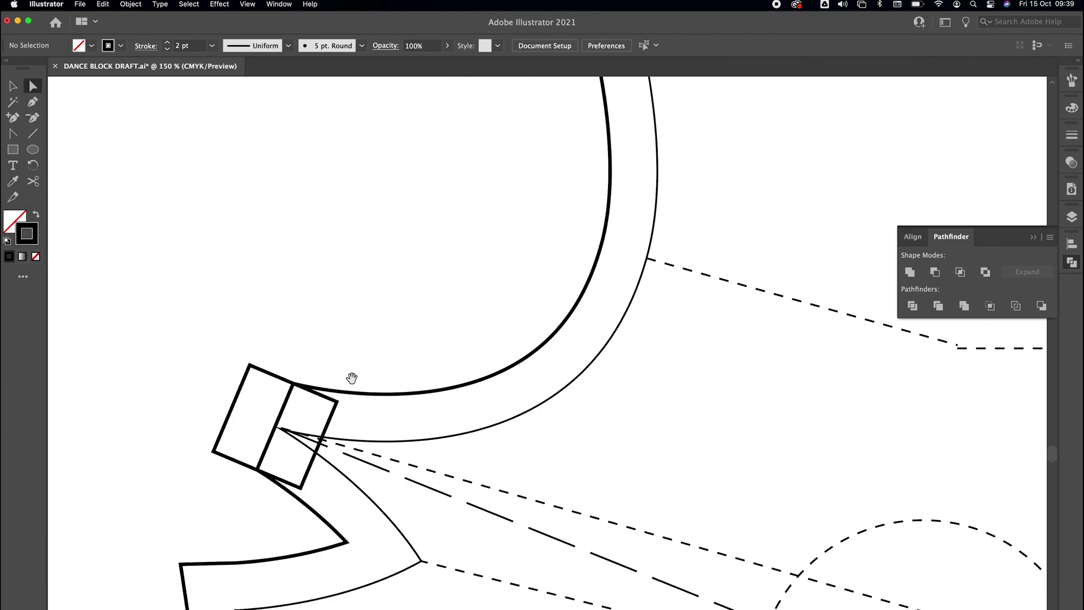
drag(352, 378, 431, 286)
click(355, 279)
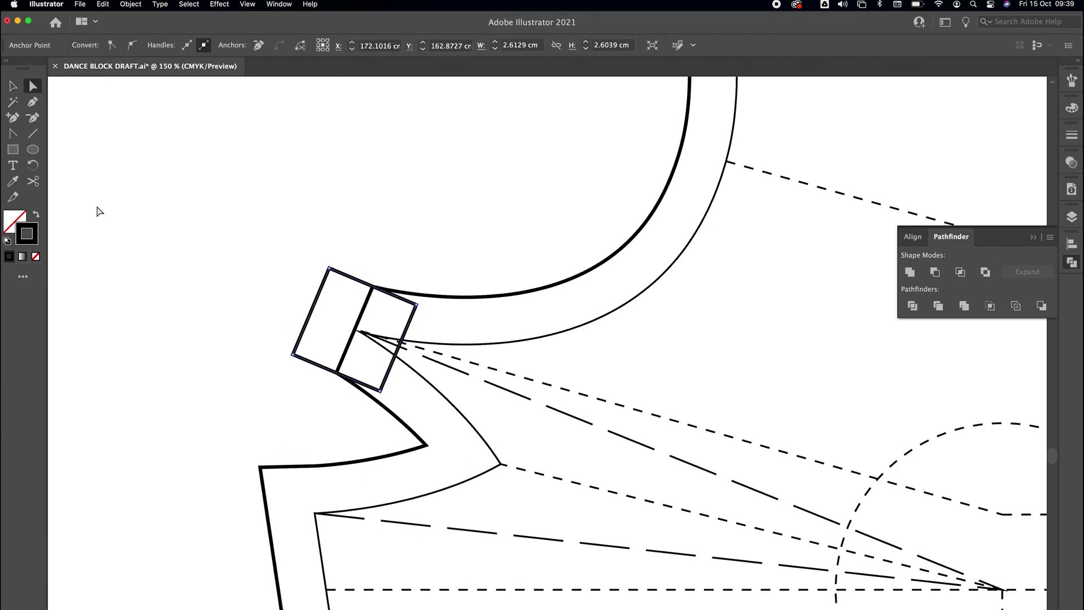
click(33, 181)
click(372, 287)
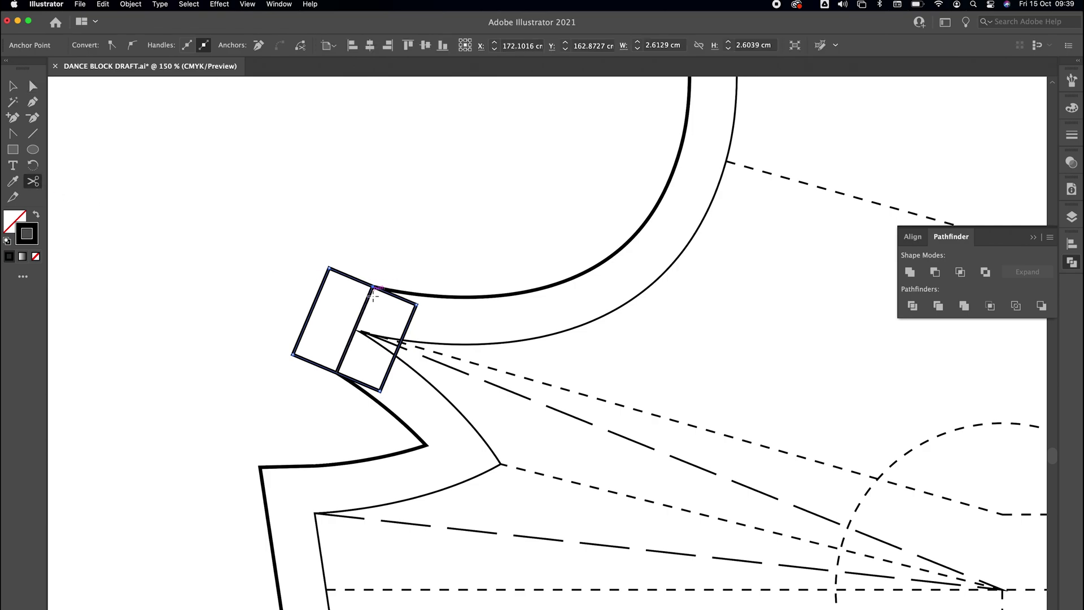
click(338, 374)
click(33, 86)
click(416, 306)
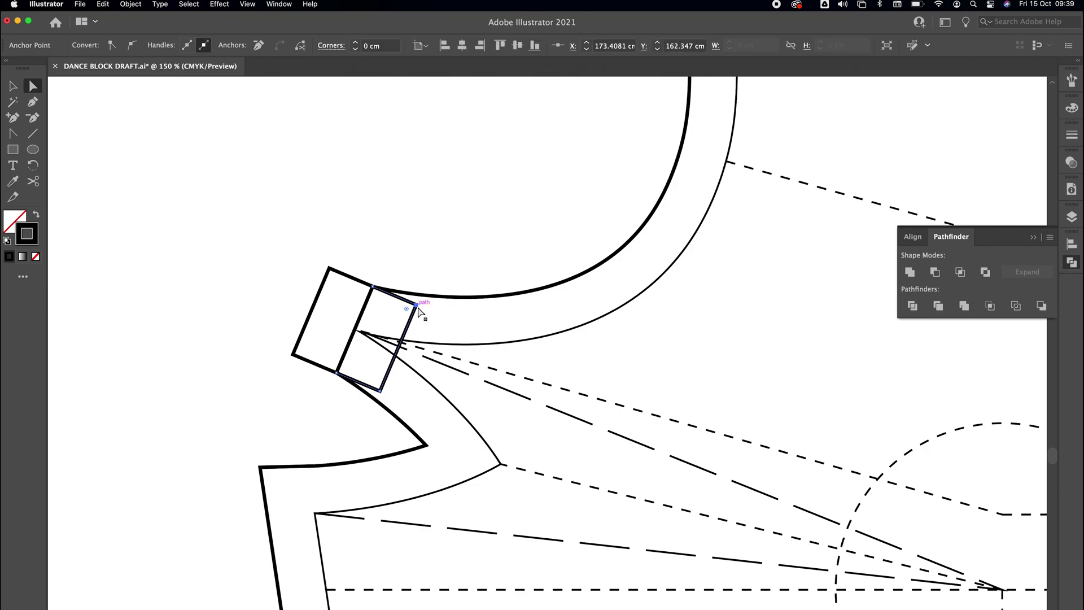
key(Delete)
Remove the short helper line and the clipped seam allowance edge beneath it at the underarm point.
click(368, 313)
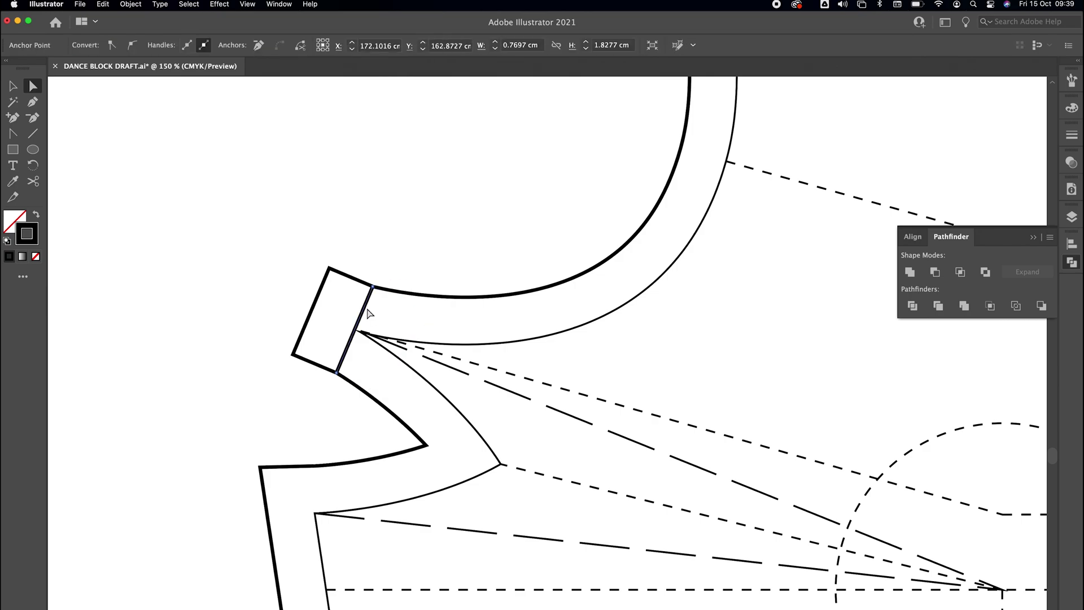
click(385, 302)
click(370, 307)
key(super+j)
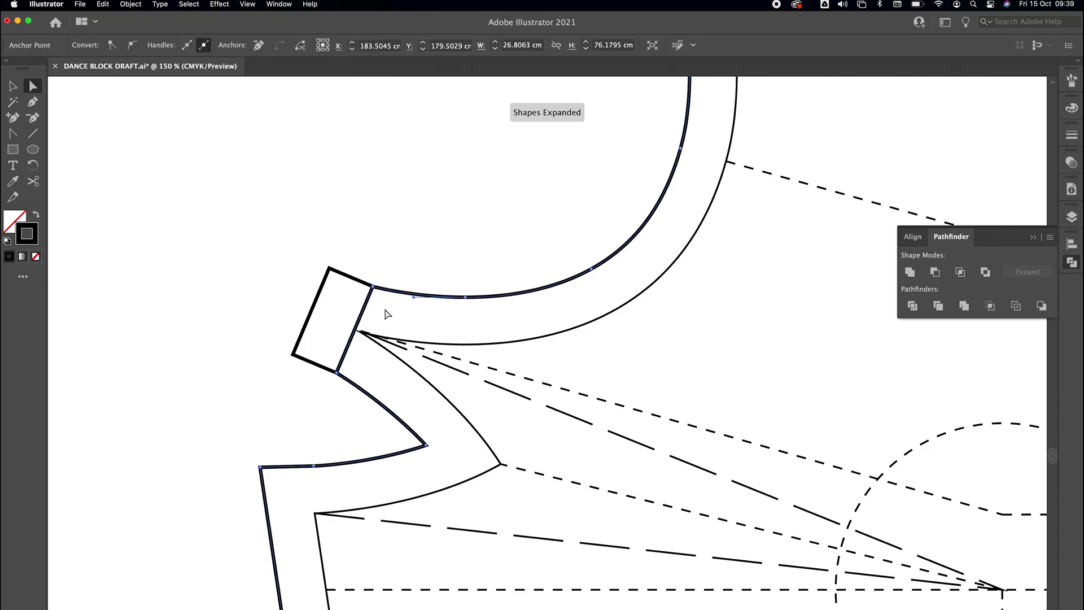
key(c)
click(338, 372)
key(Delete)
key(a)
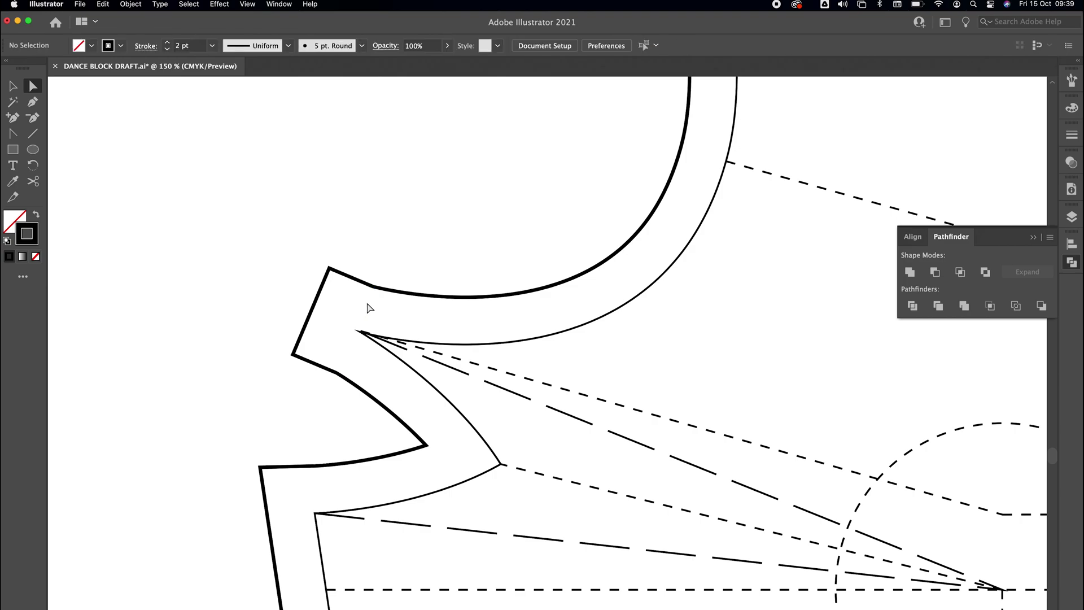
Join the open ends of the seam allowance outline to the remaining rectangle half at both meeting points.
mouse_move(372, 305)
mouse_down()
mouse_move(387, 276)
mouse_move(364, 298)
mouse_up()
right_click(391, 274)
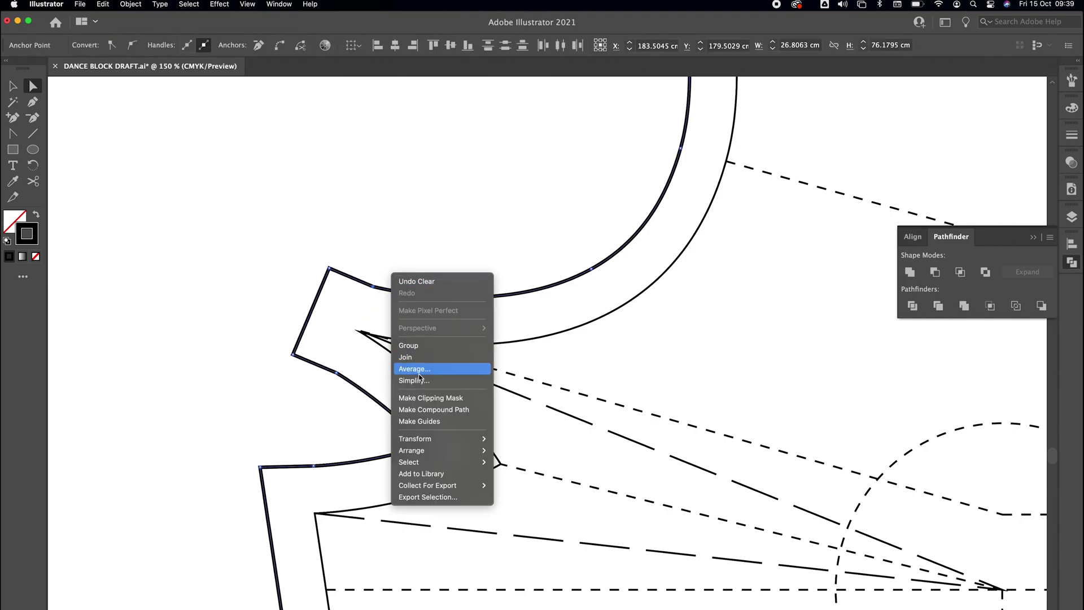
click(420, 357)
right_click(351, 362)
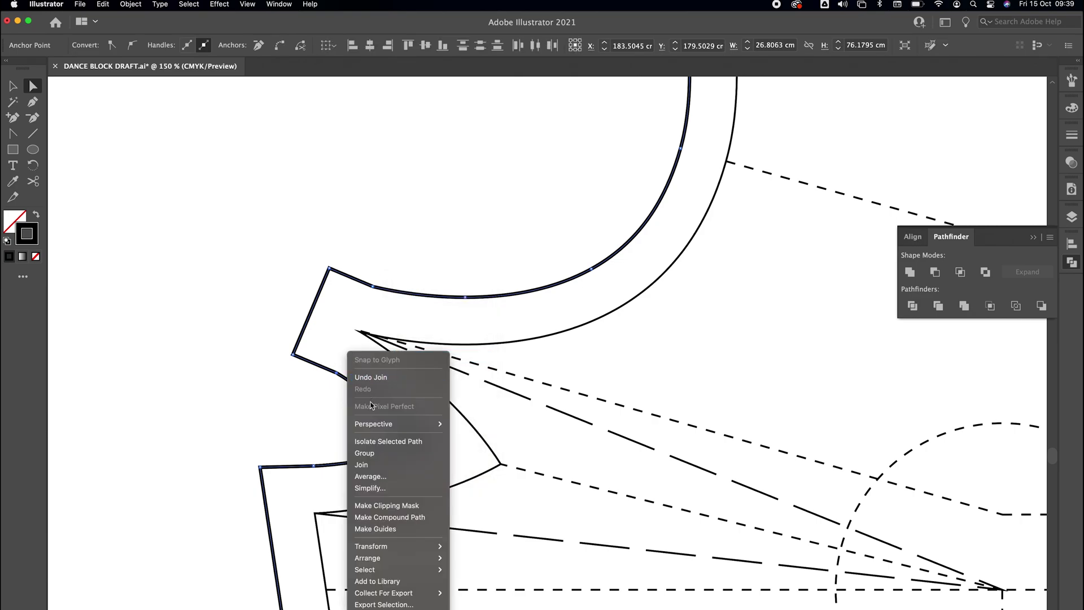
click(389, 465)
Add anchor points just inside both outer corners of the underarm extension and delete the original corner points to smooth its edges.
click(349, 295)
click(327, 274)
click(14, 118)
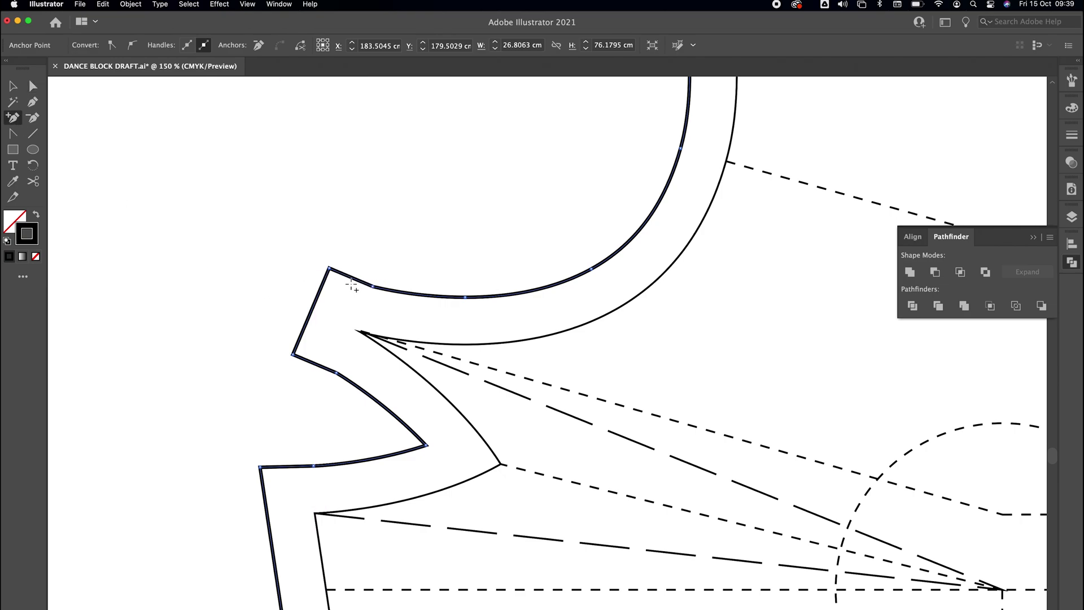
click(327, 276)
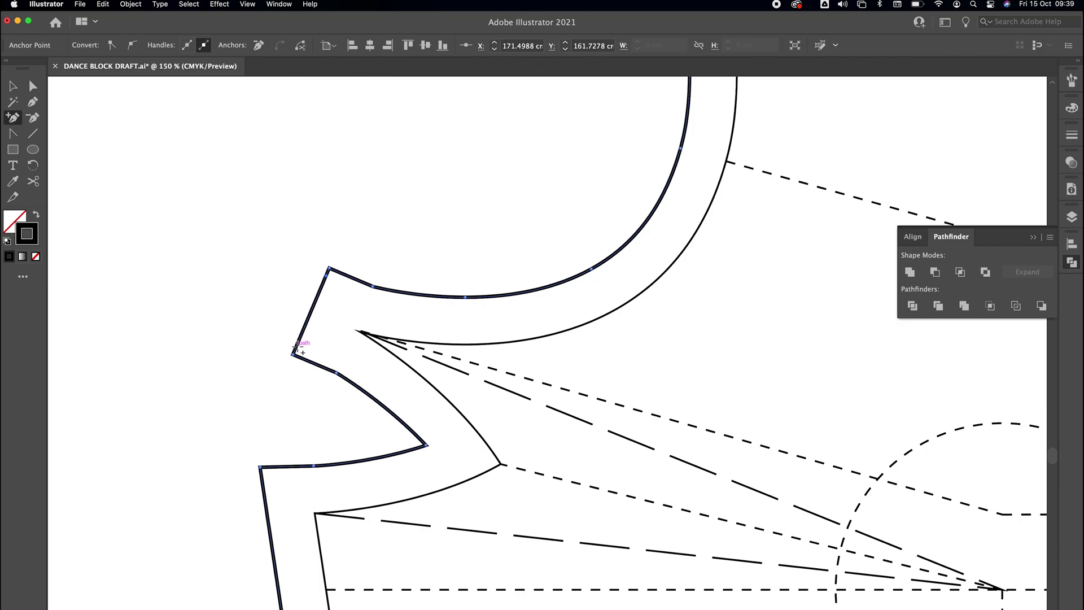
click(33, 118)
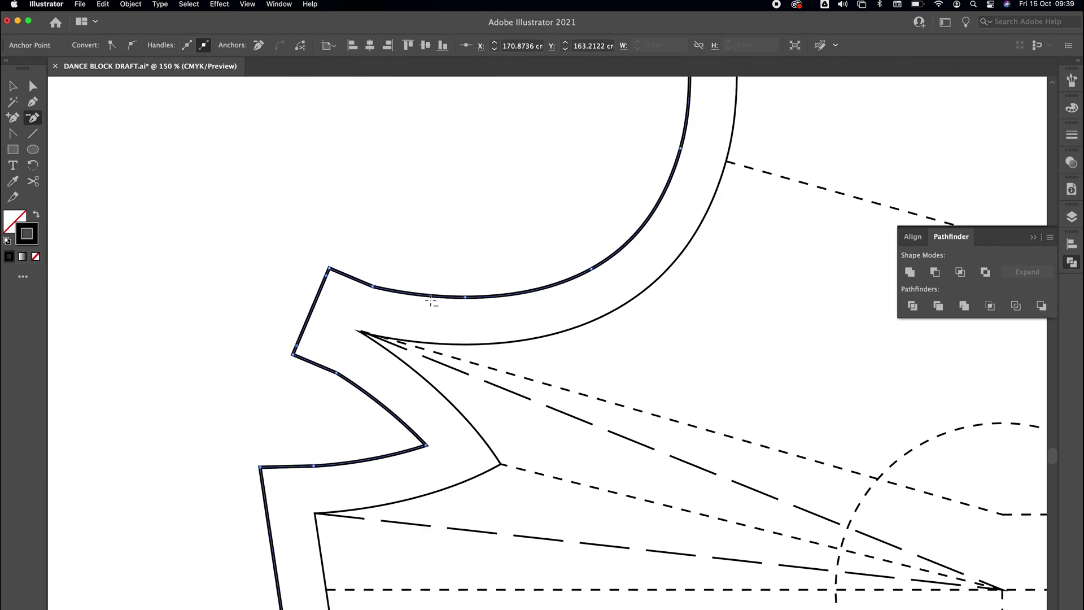
click(329, 268)
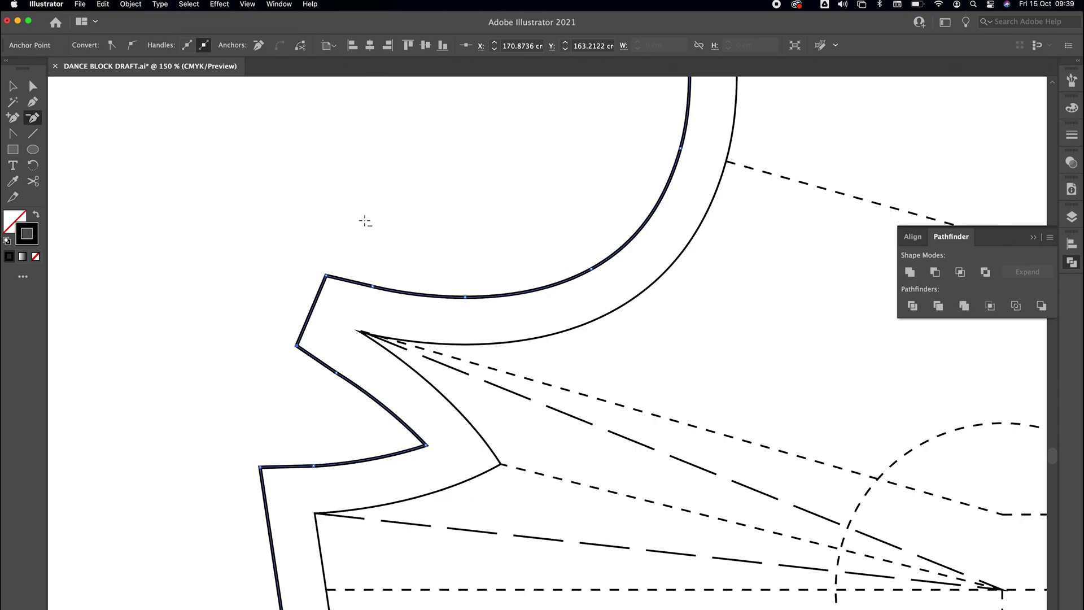
key(a)
click(489, 256)
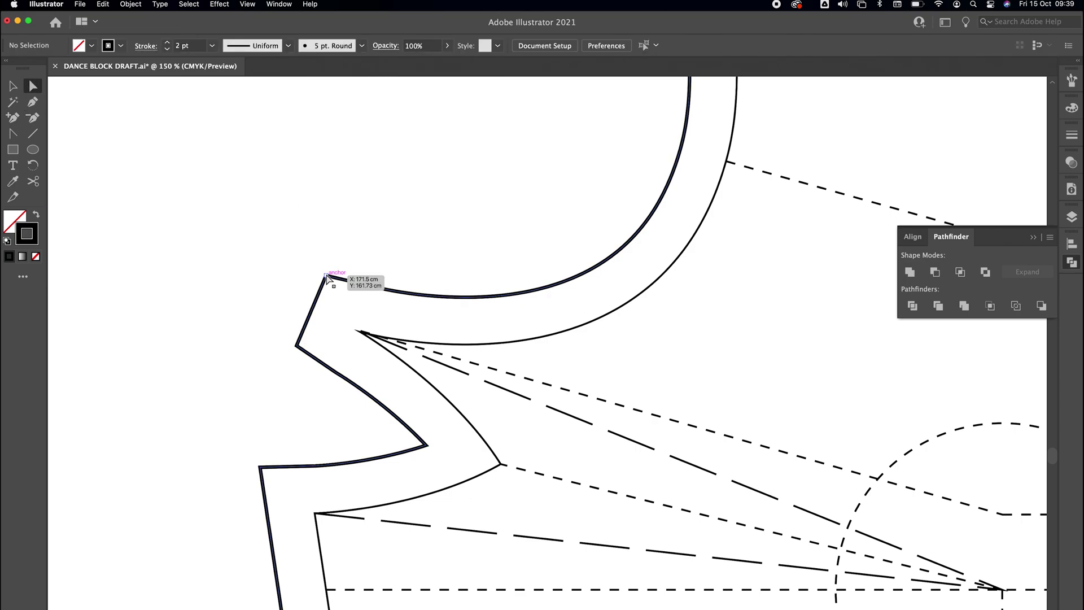
key(super+minus)
key(super+minus)
key(super+minus)
key(super+minus)
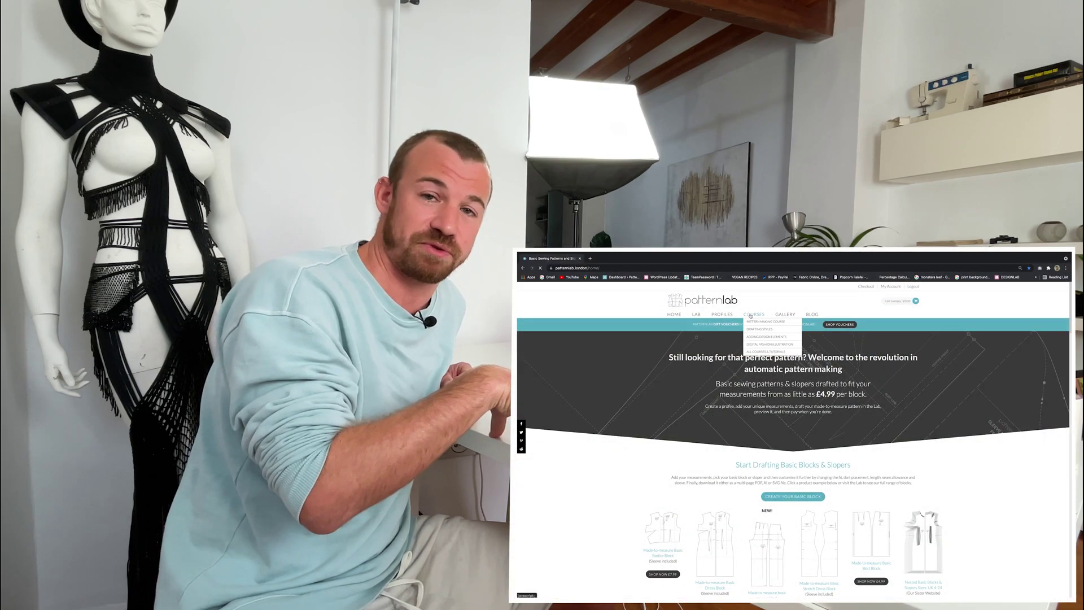
Switch to the browser and look through Pattern Lab's Illustrator pattern-making tutorials and its basic blocks and slopers.
click(753, 322)
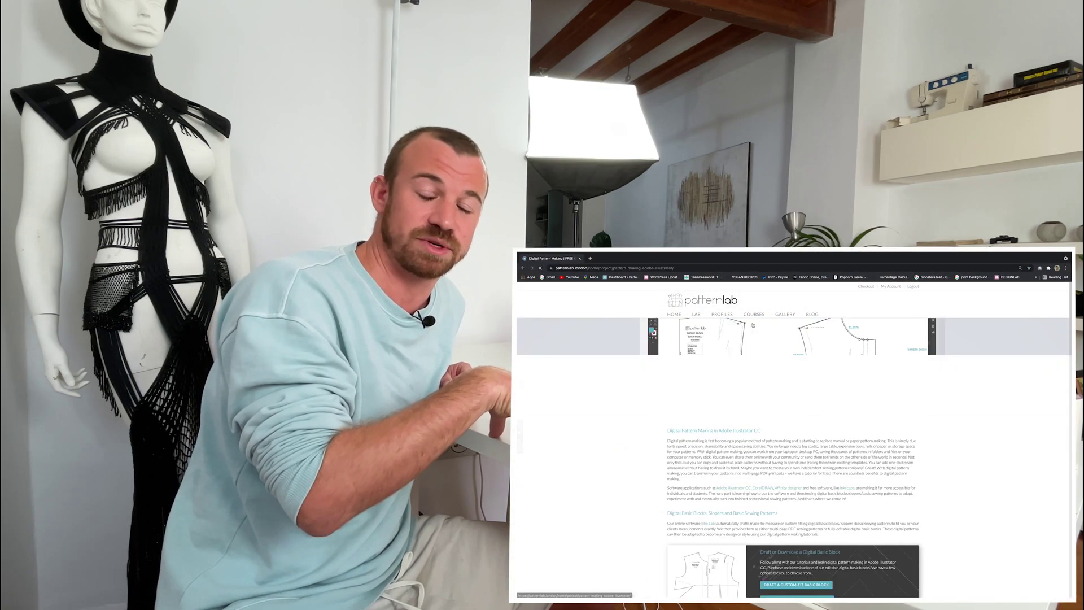
scroll(954, 429, down, 12)
scroll(954, 430, down, 20)
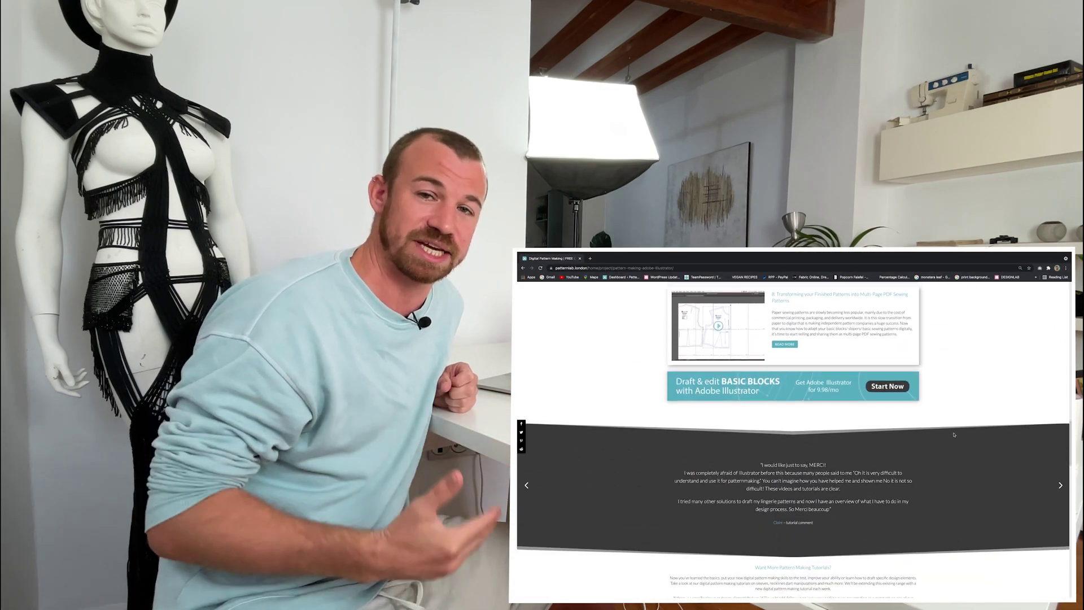
scroll(954, 437, down, 5)
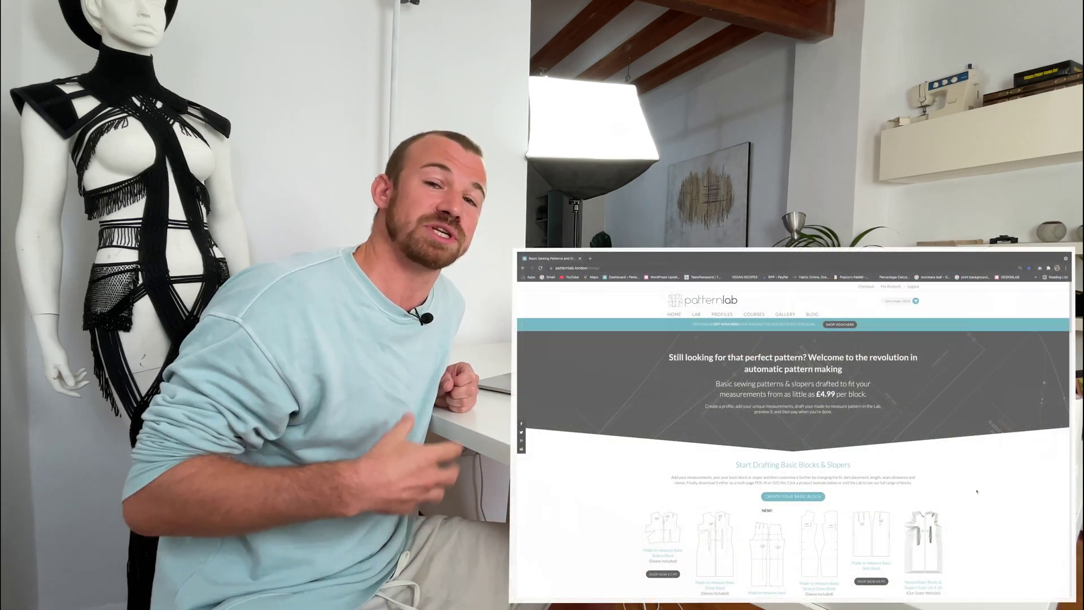
scroll(752, 407, down, 5)
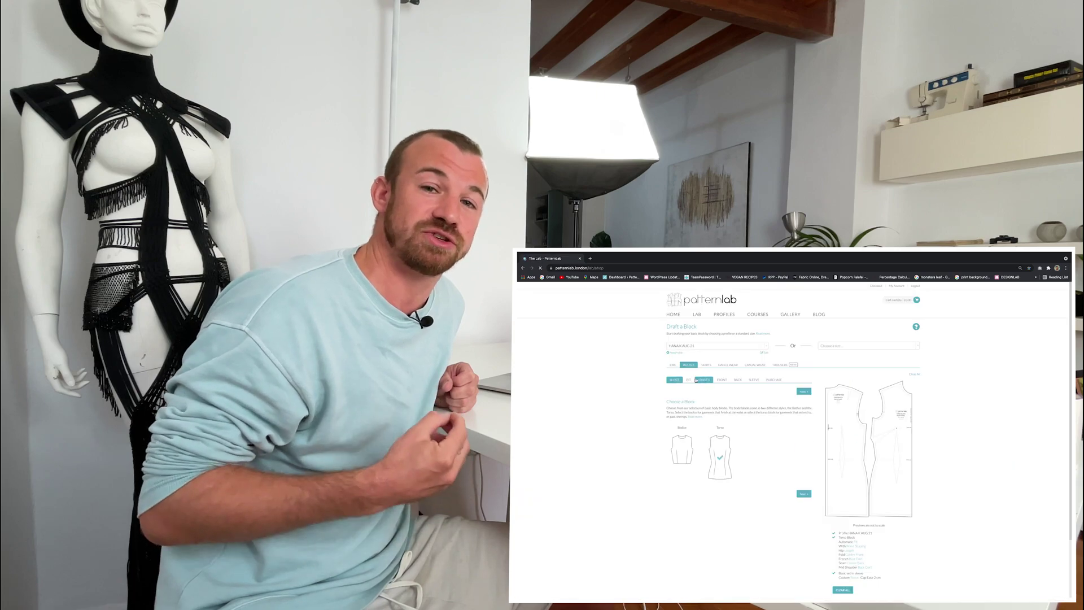
Look through the option sections for the torso bodice block in Pattern Lab's Draft a Block page.
click(688, 380)
click(706, 381)
click(722, 381)
click(737, 380)
click(754, 381)
click(773, 379)
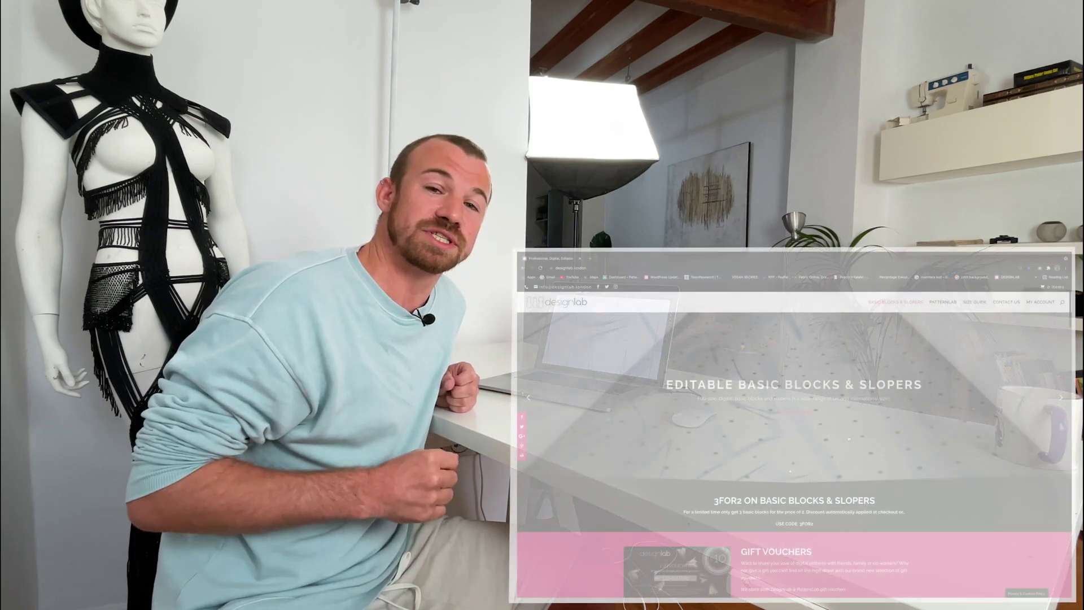
Browse Design Lab's editable basic blocks and read the product details of the Basic Dress Block With Waist Shaping & Sleeve.
scroll(948, 434, down, 10)
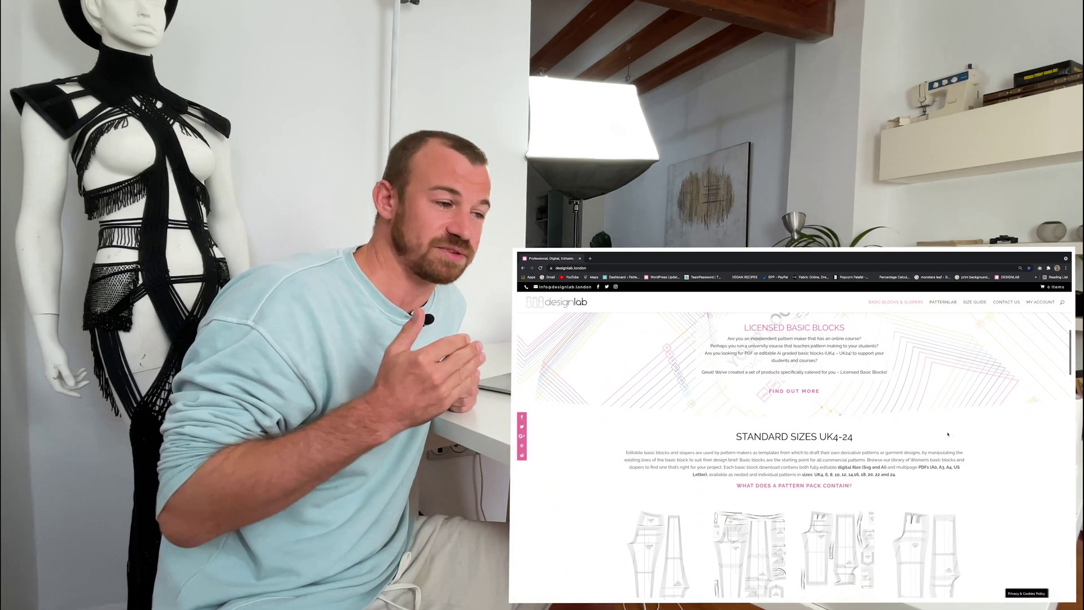
scroll(948, 434, down, 10)
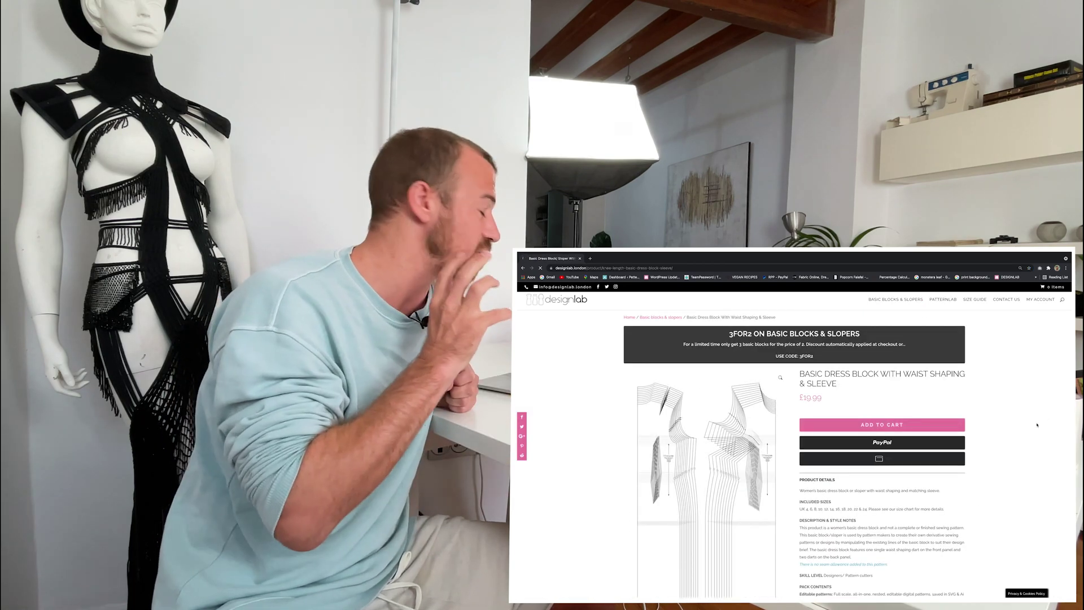
scroll(1036, 425, down, 3)
scroll(1036, 425, up, 1)
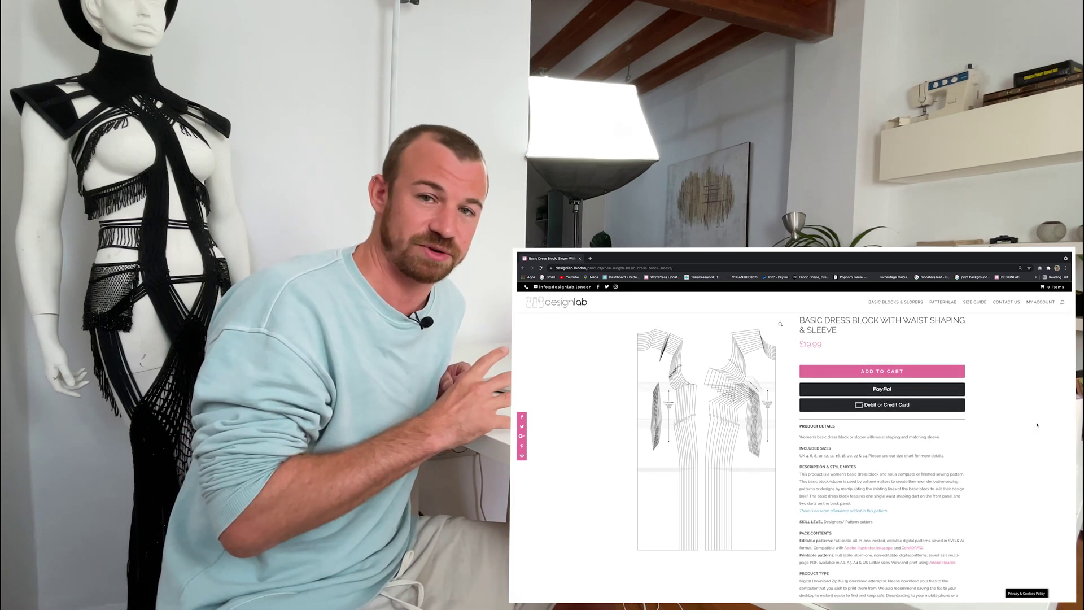